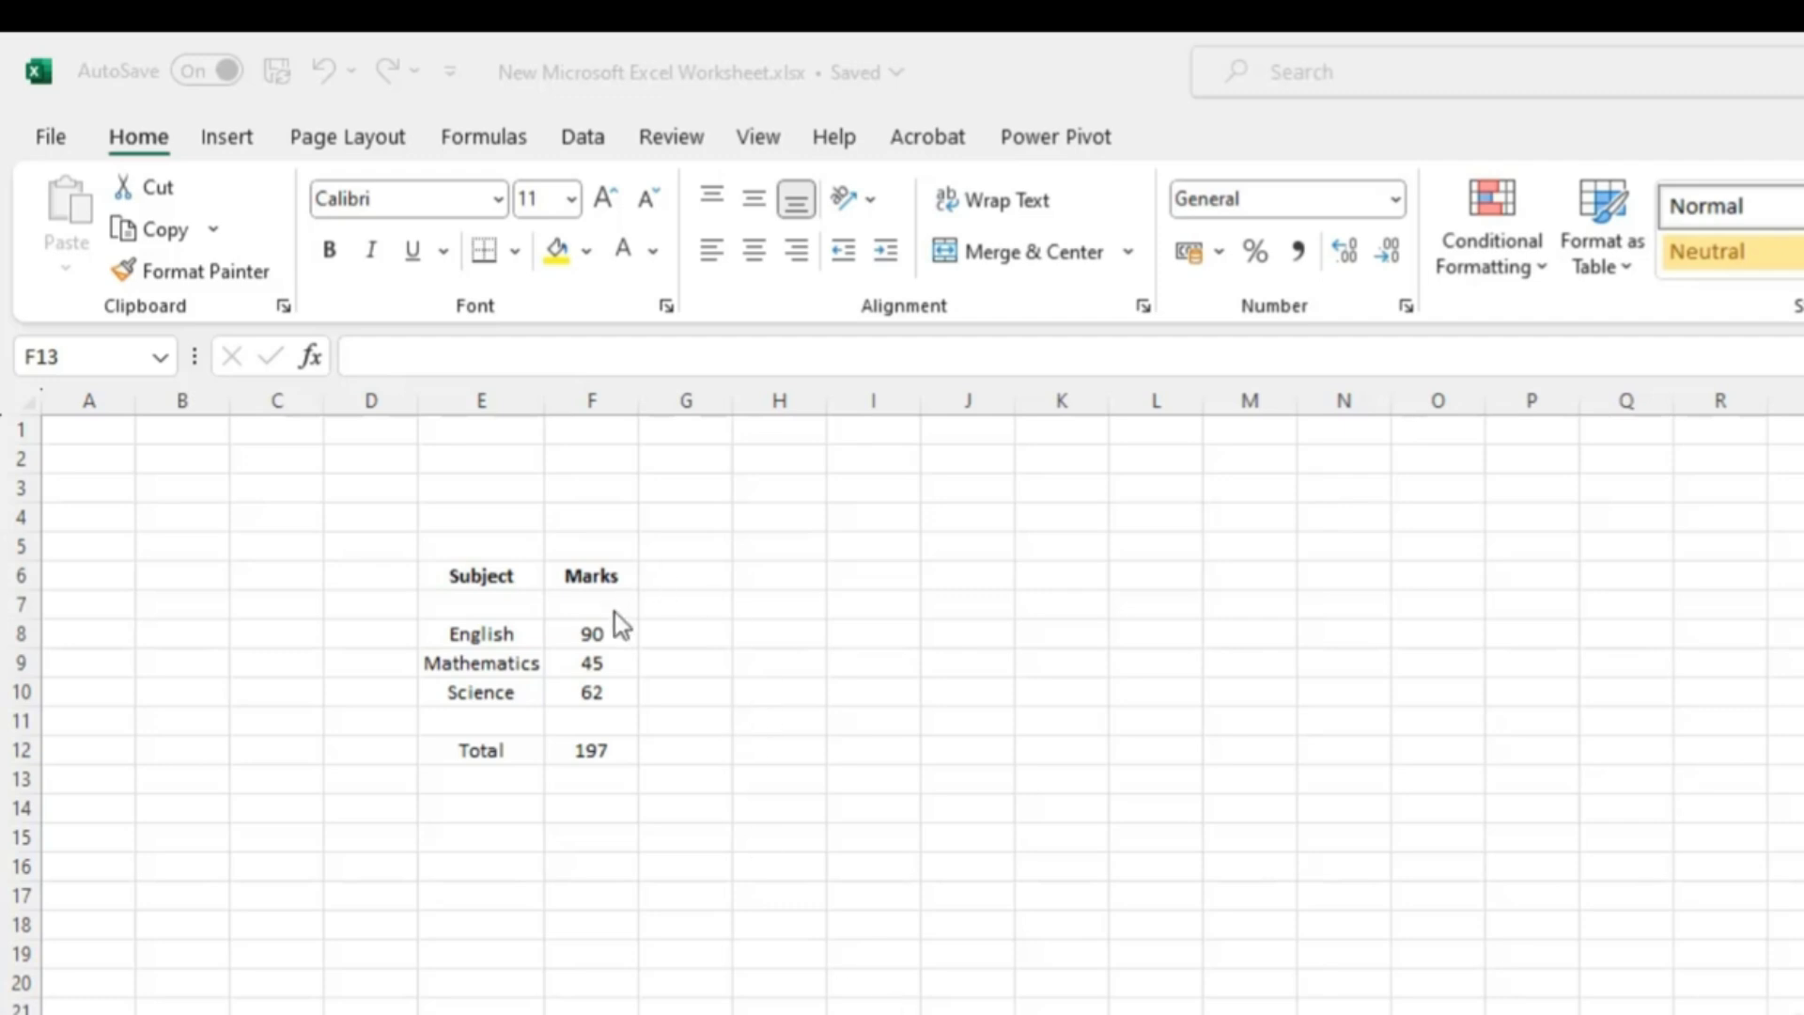
- Inspect the Total formula in F12, then switch to the Sheet4 worksheet
{"action": "left_click", "coordinate": [601, 749]}
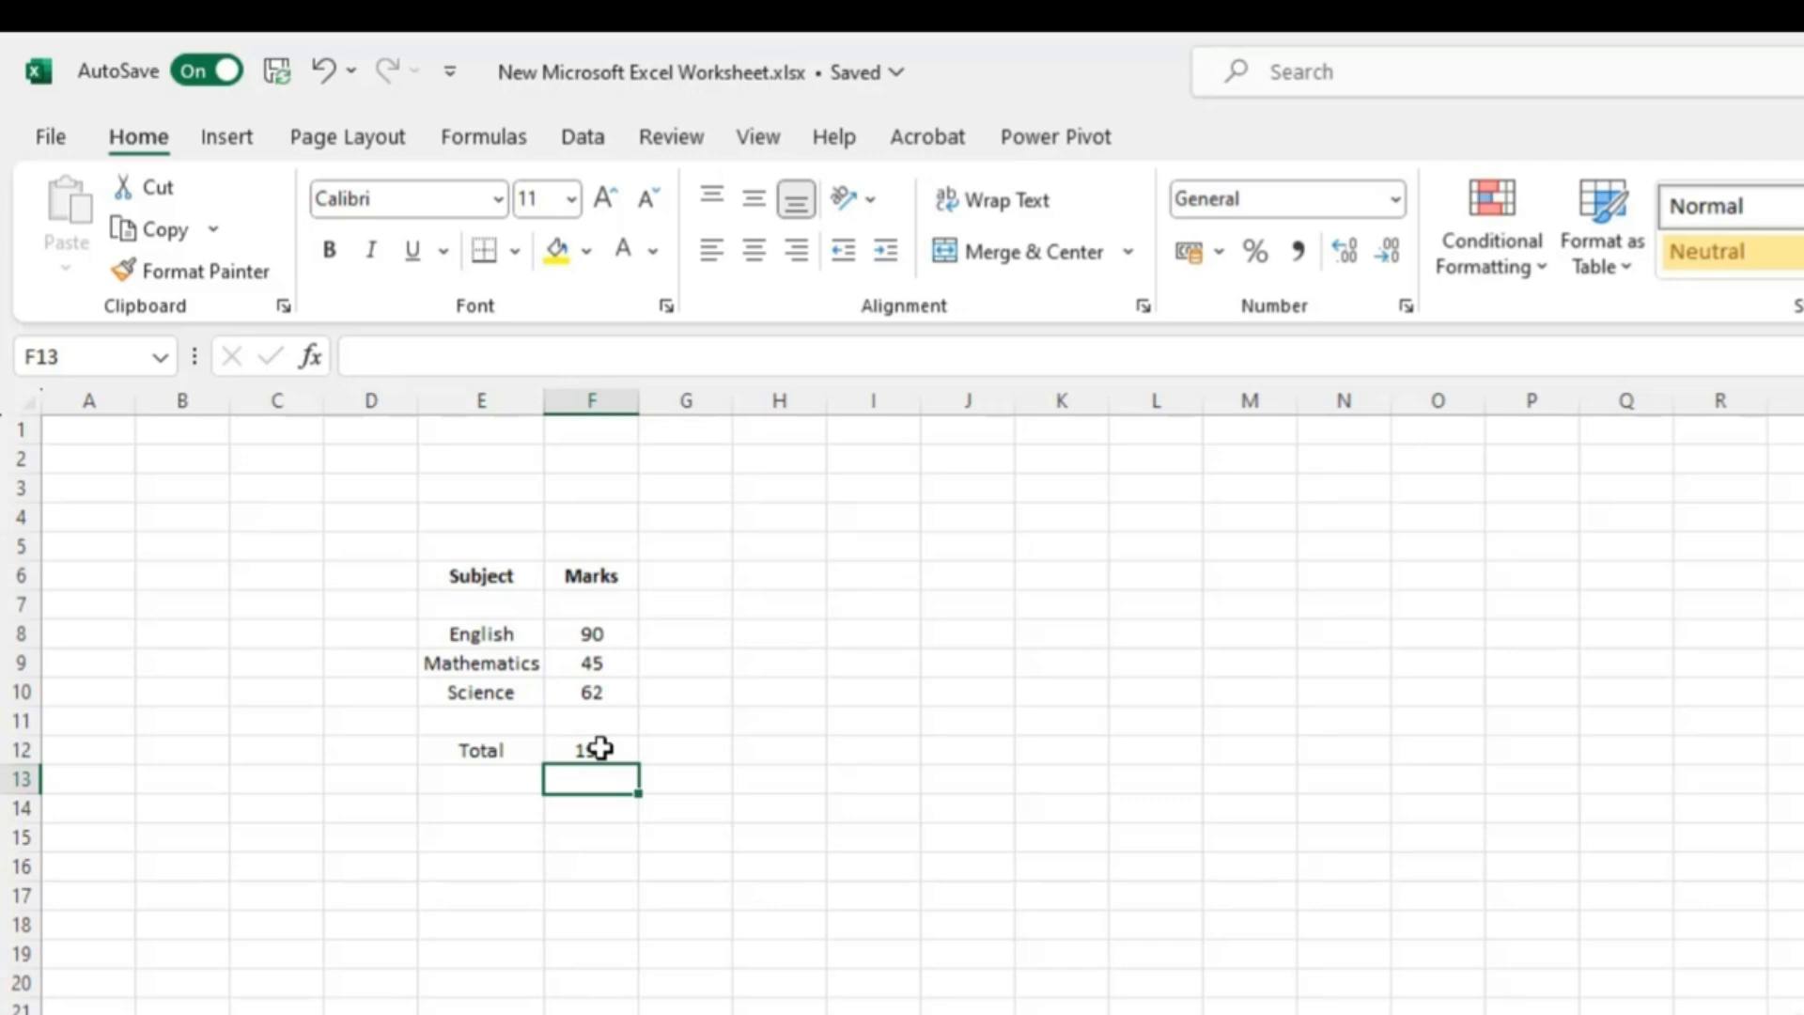
{"action": "left_click", "coordinate": [602, 749]}
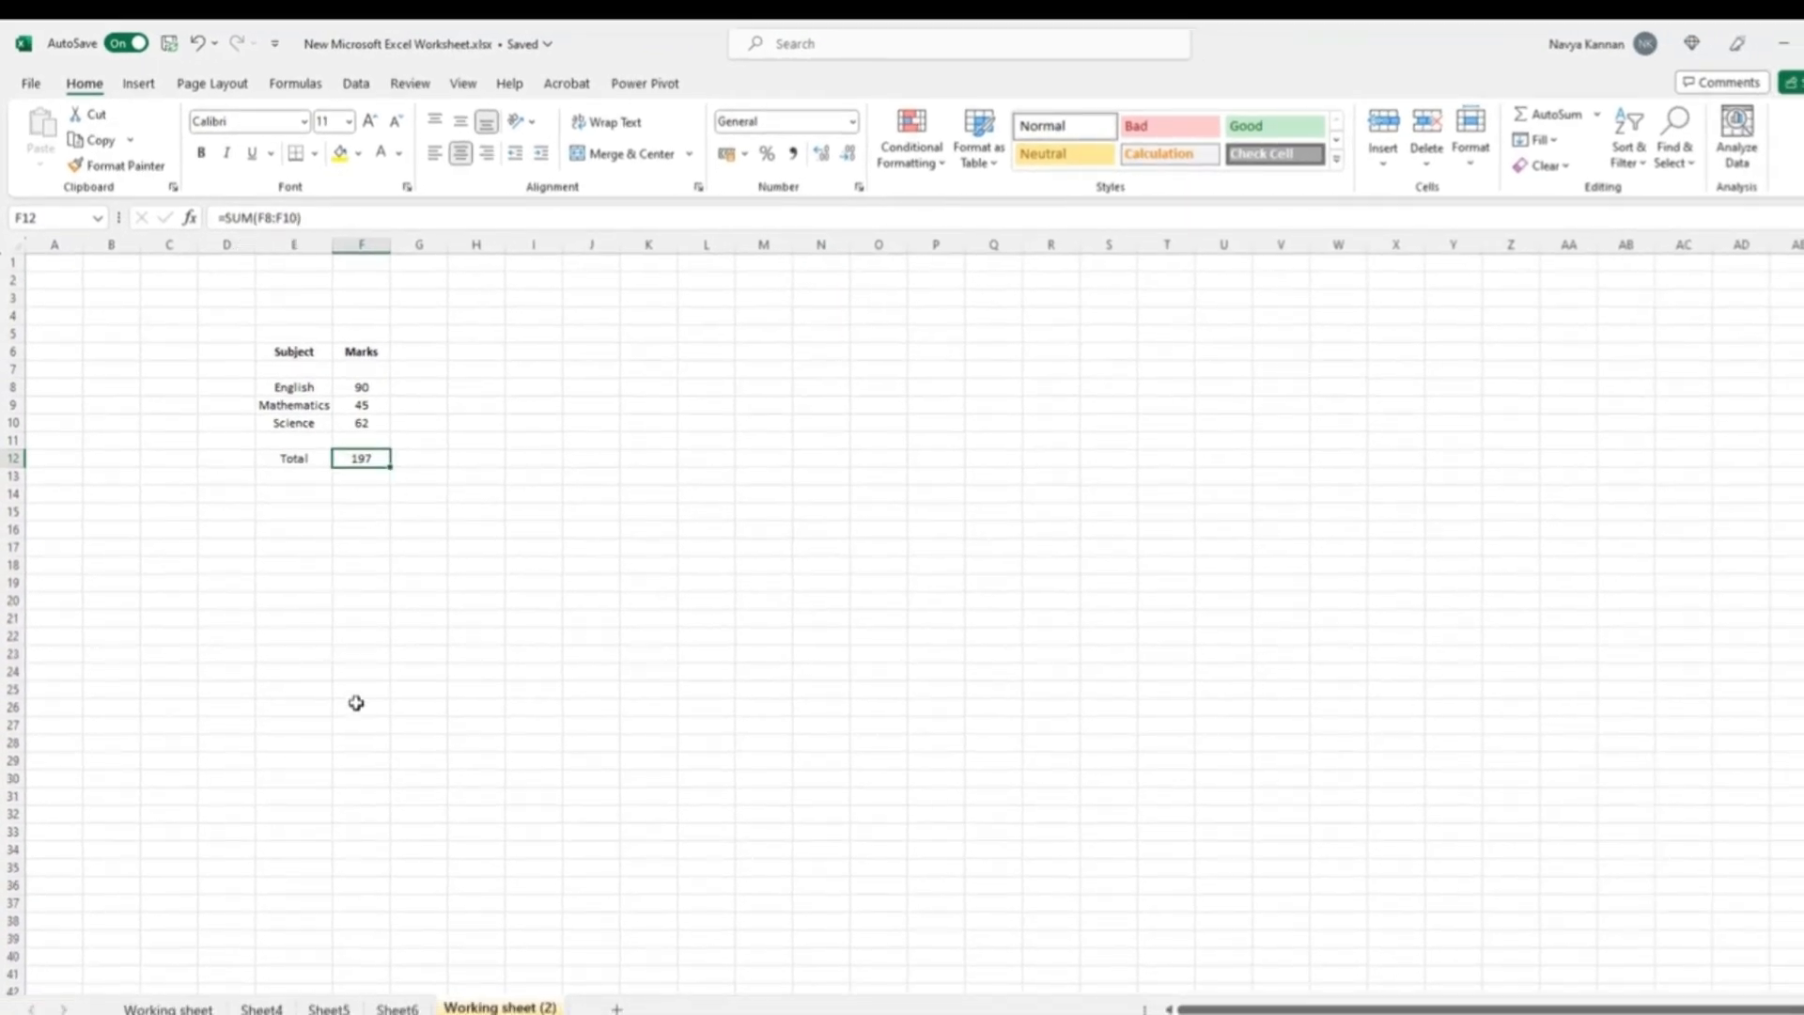
{"action": "left_click", "coordinate": [261, 1007]}
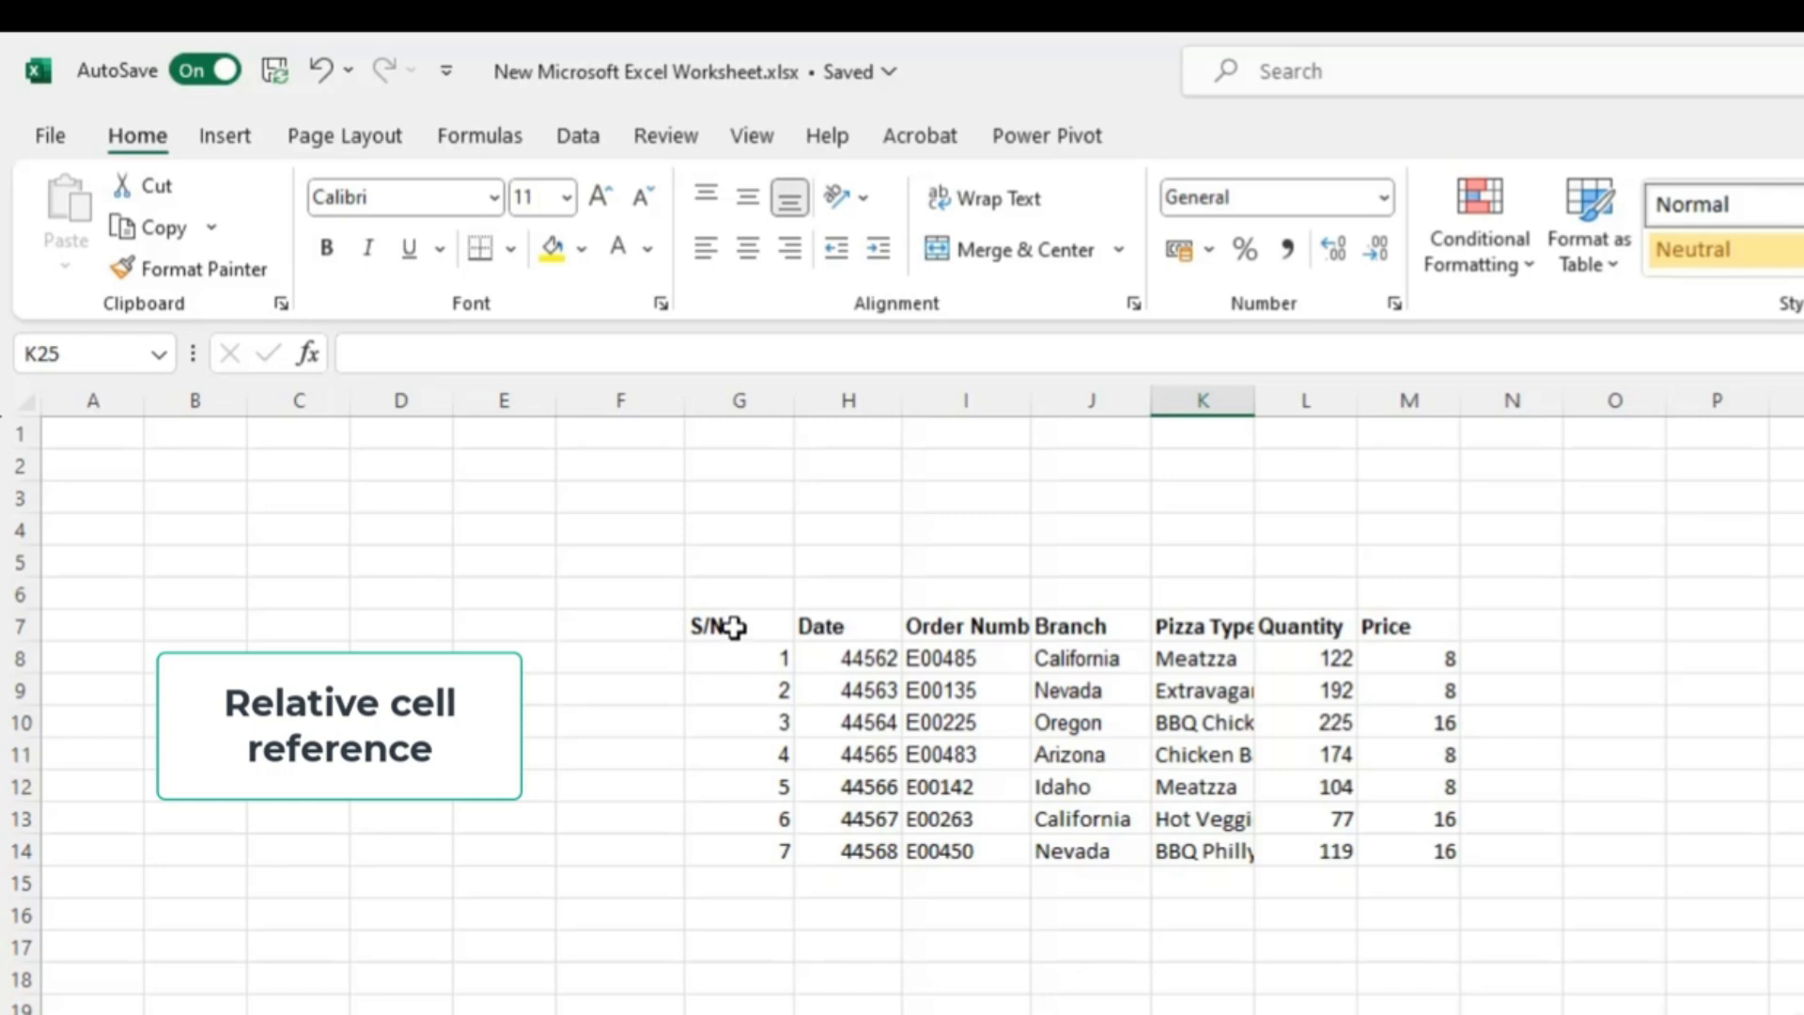
- Center the header row G7:M7 and apply all borders to the table range G7:M14
{"action": "left_click_drag", "start_coordinate": [734, 627], "coordinate": [1381, 630]}
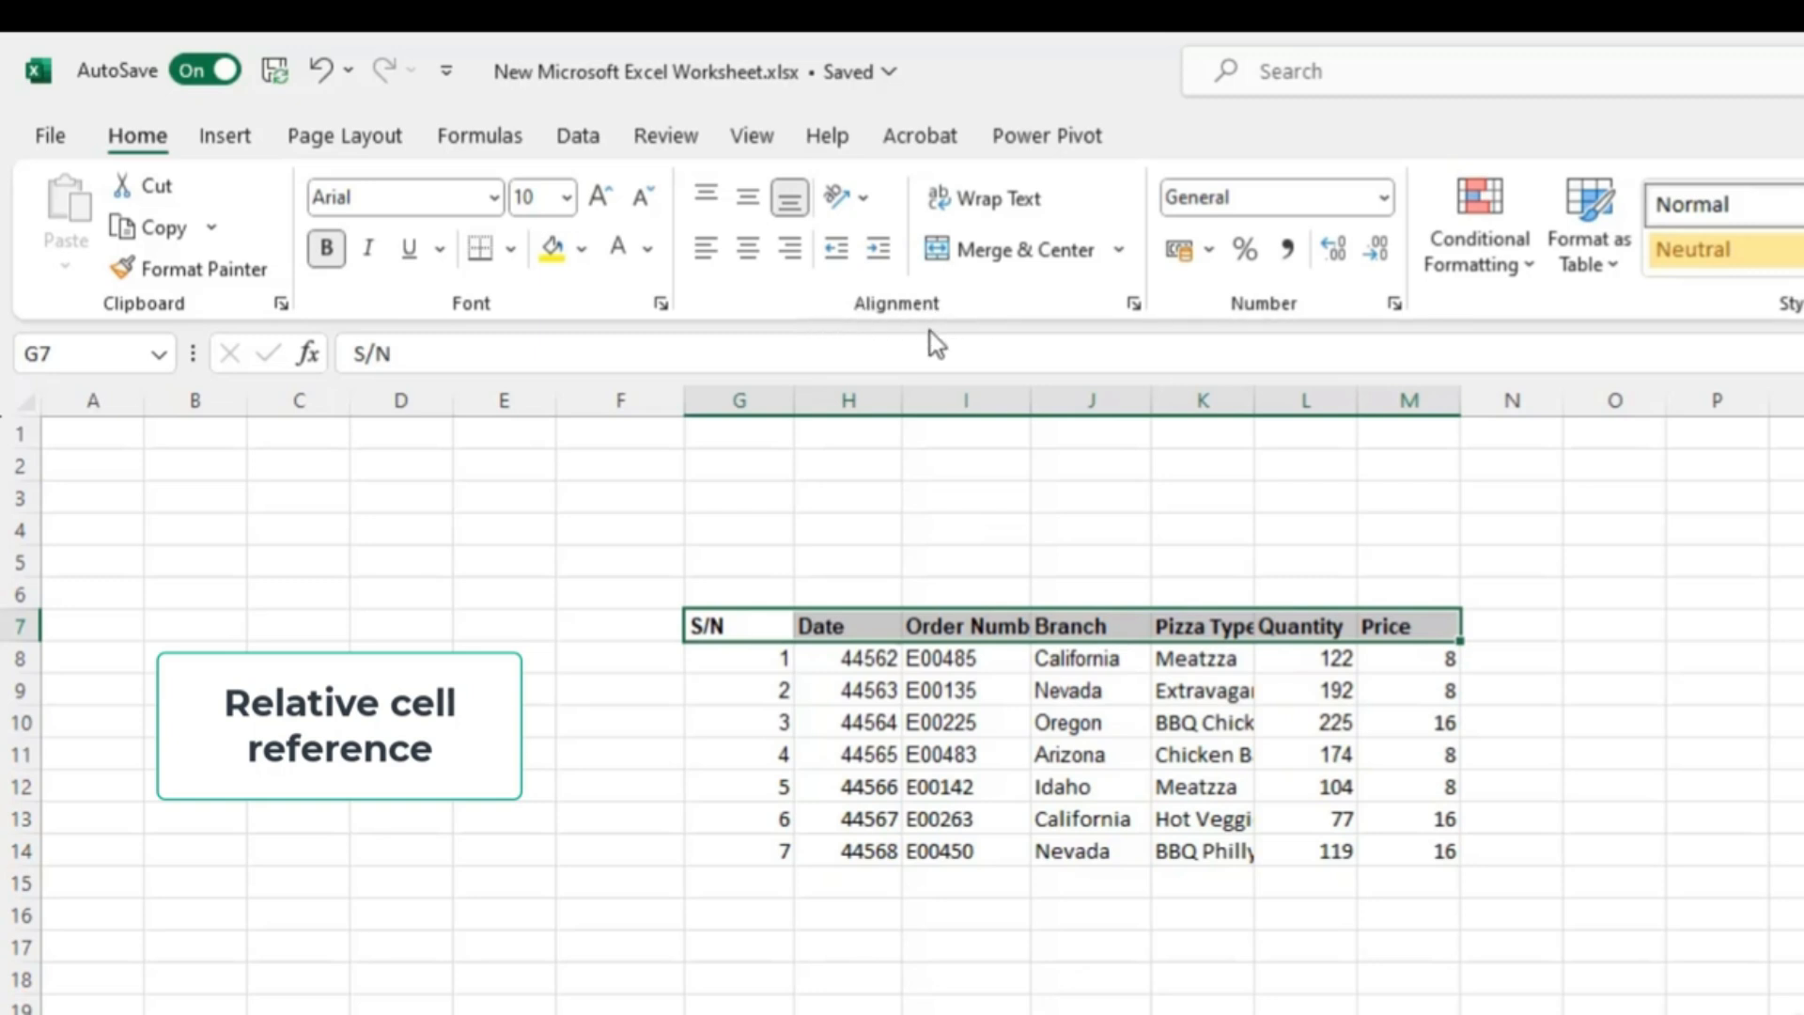
{"action": "left_click", "coordinate": [755, 253]}
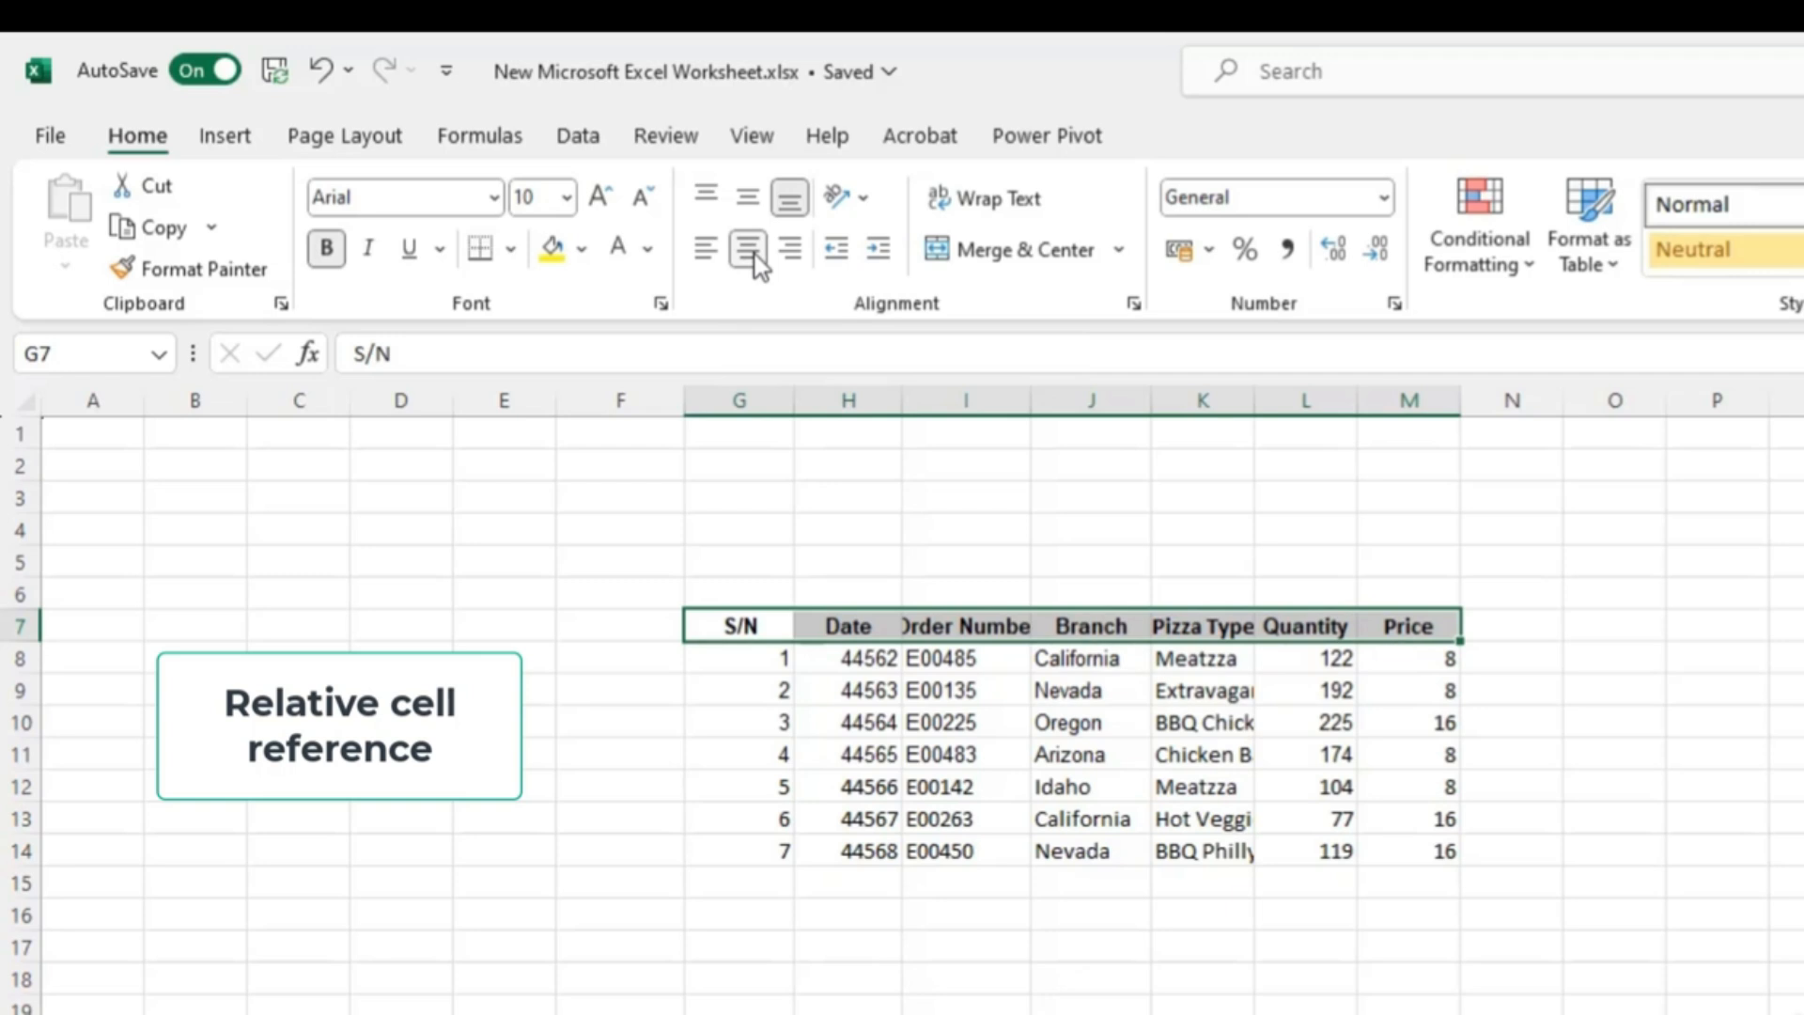
{"action": "left_click", "coordinate": [742, 620]}
{"action": "left_click_drag", "start_coordinate": [742, 618], "coordinate": [1398, 850]}
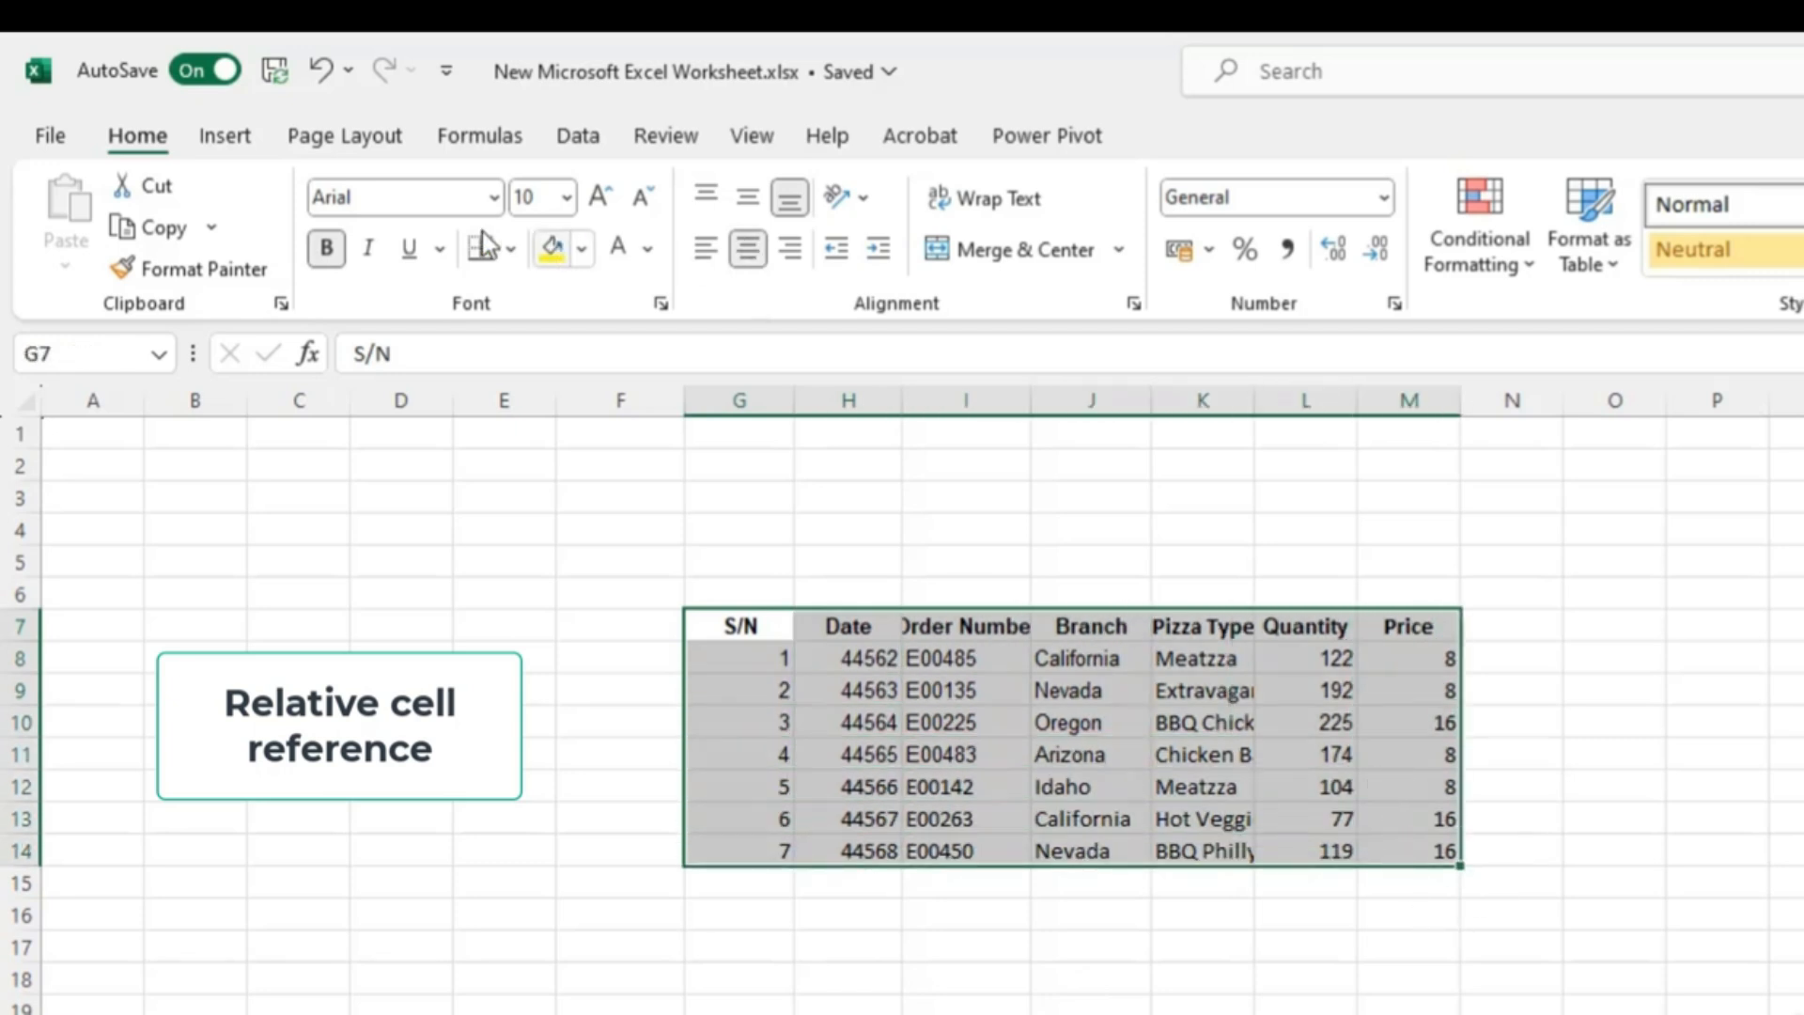
{"action": "left_click", "coordinate": [513, 250]}
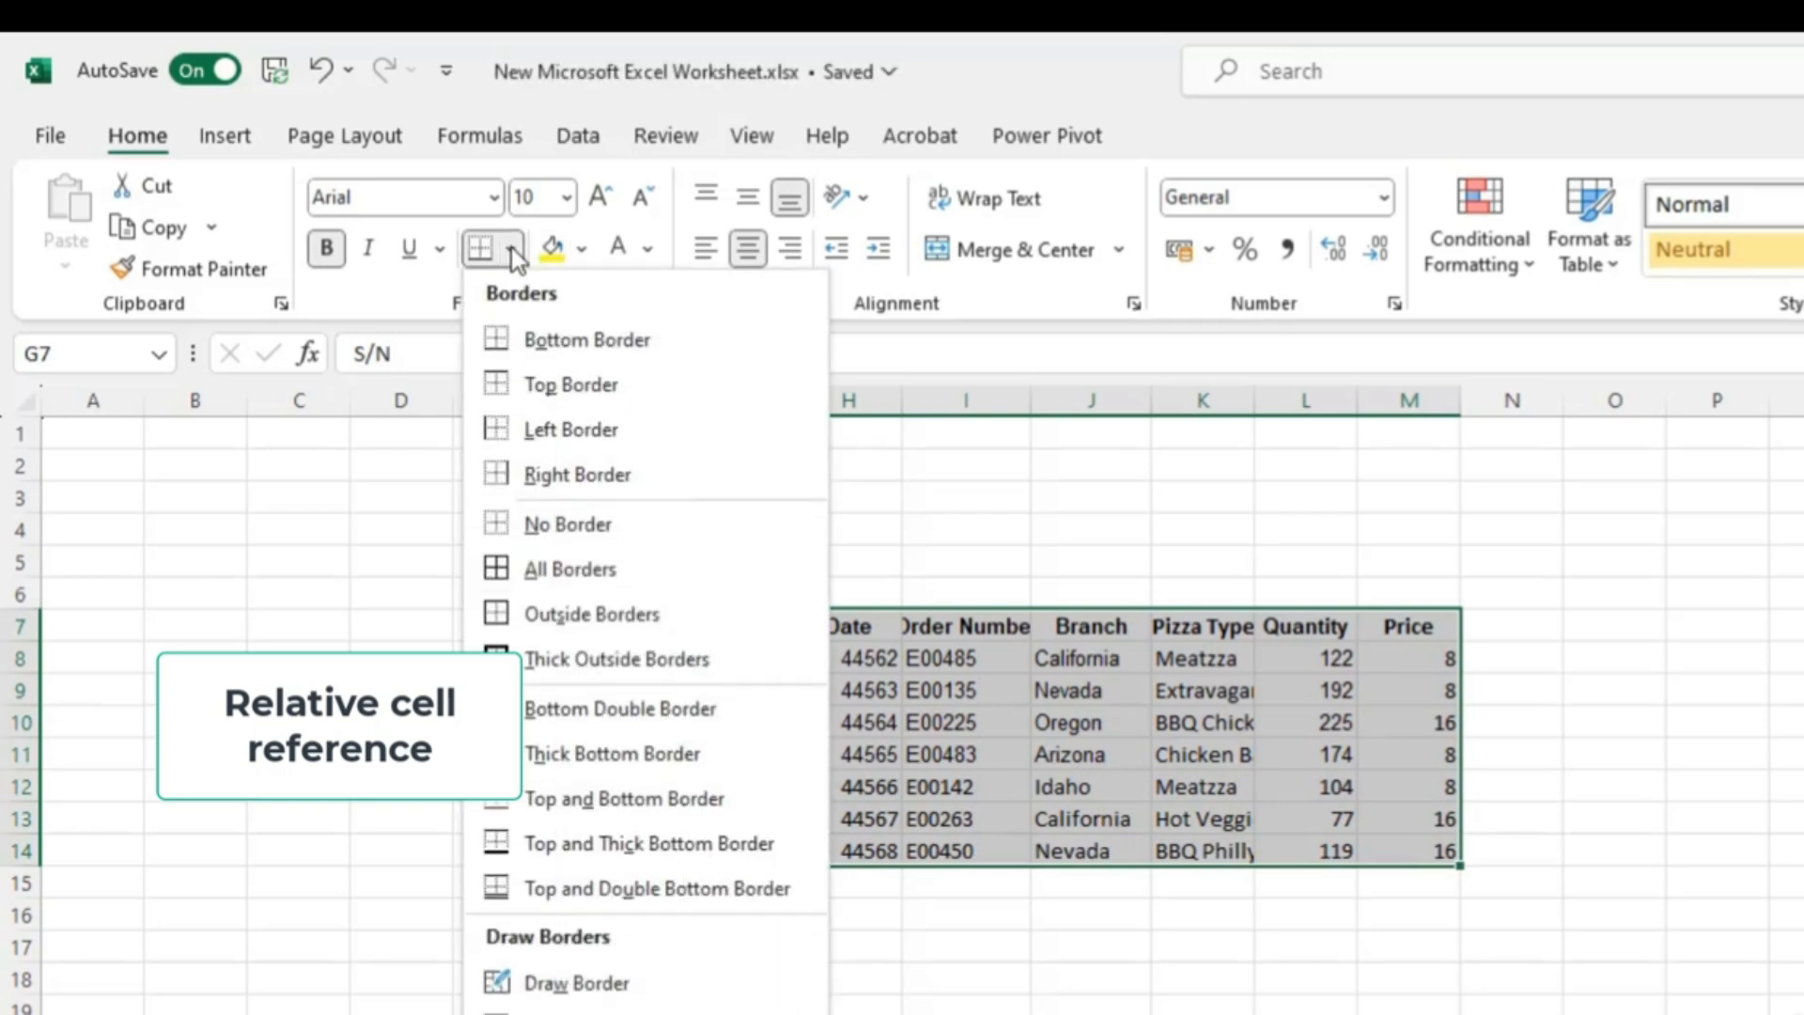
{"action": "left_click", "coordinate": [570, 569]}
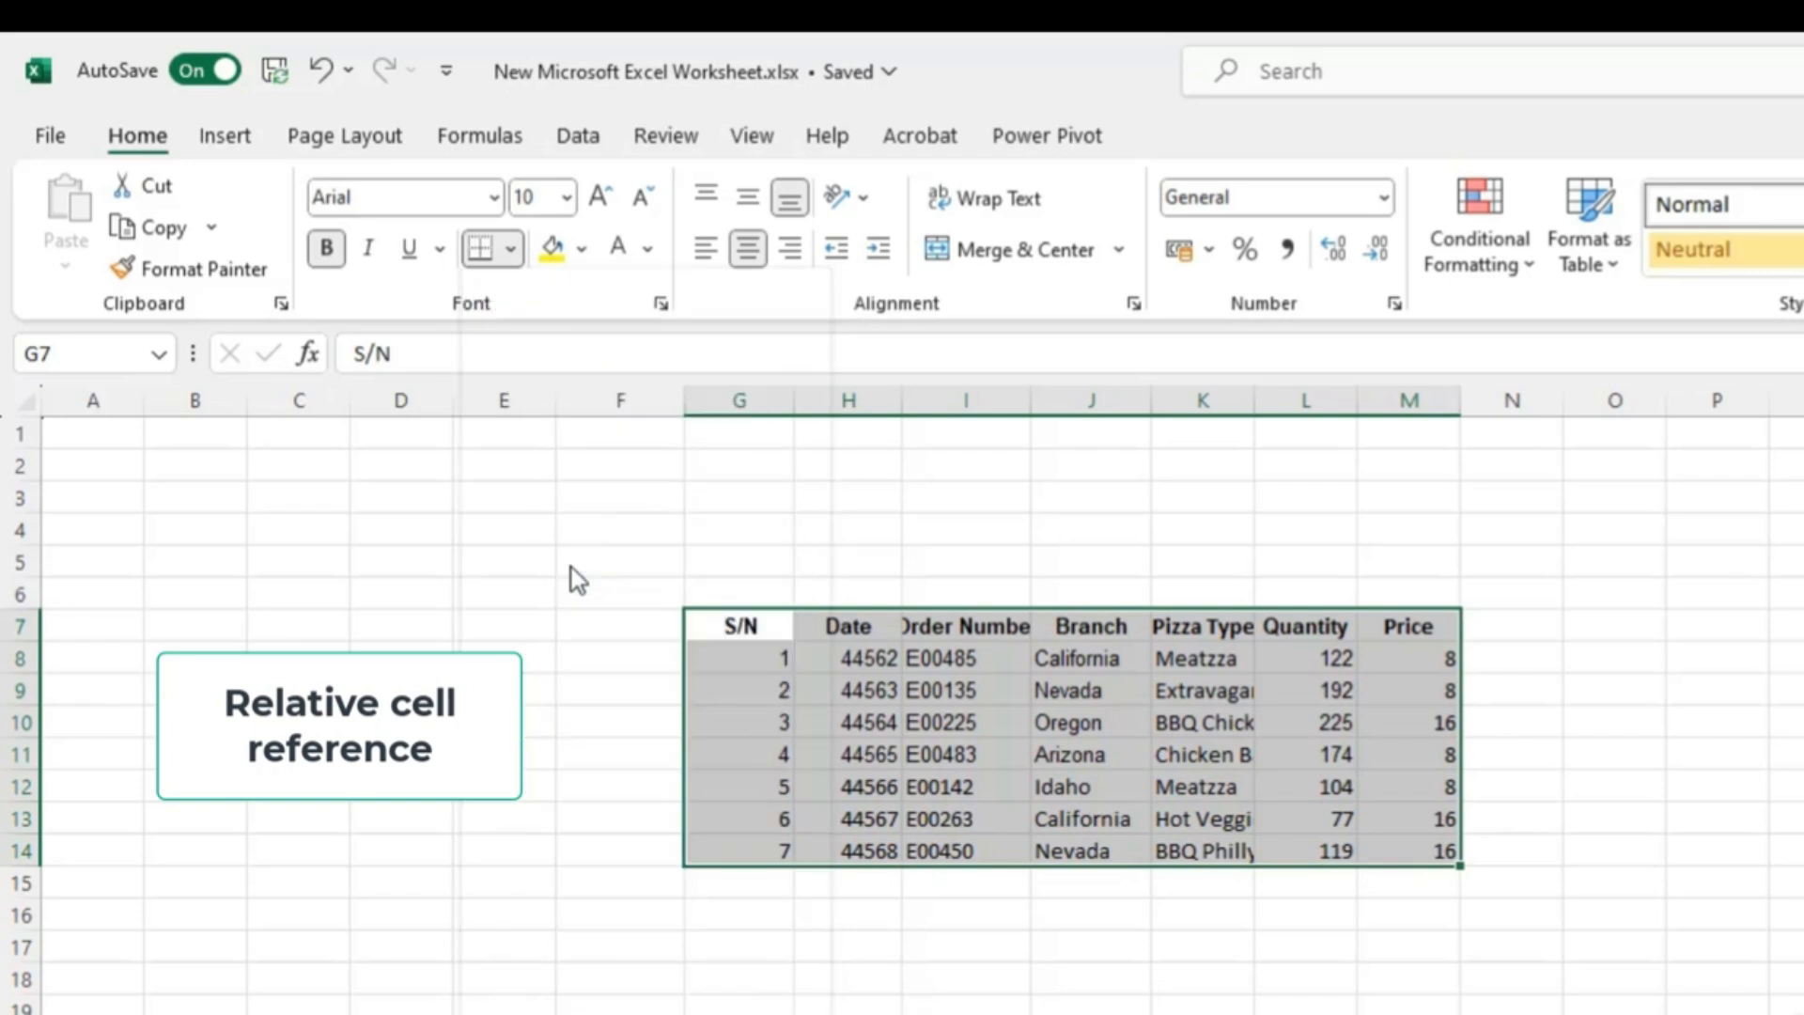
{"action": "left_click", "coordinate": [1038, 498]}
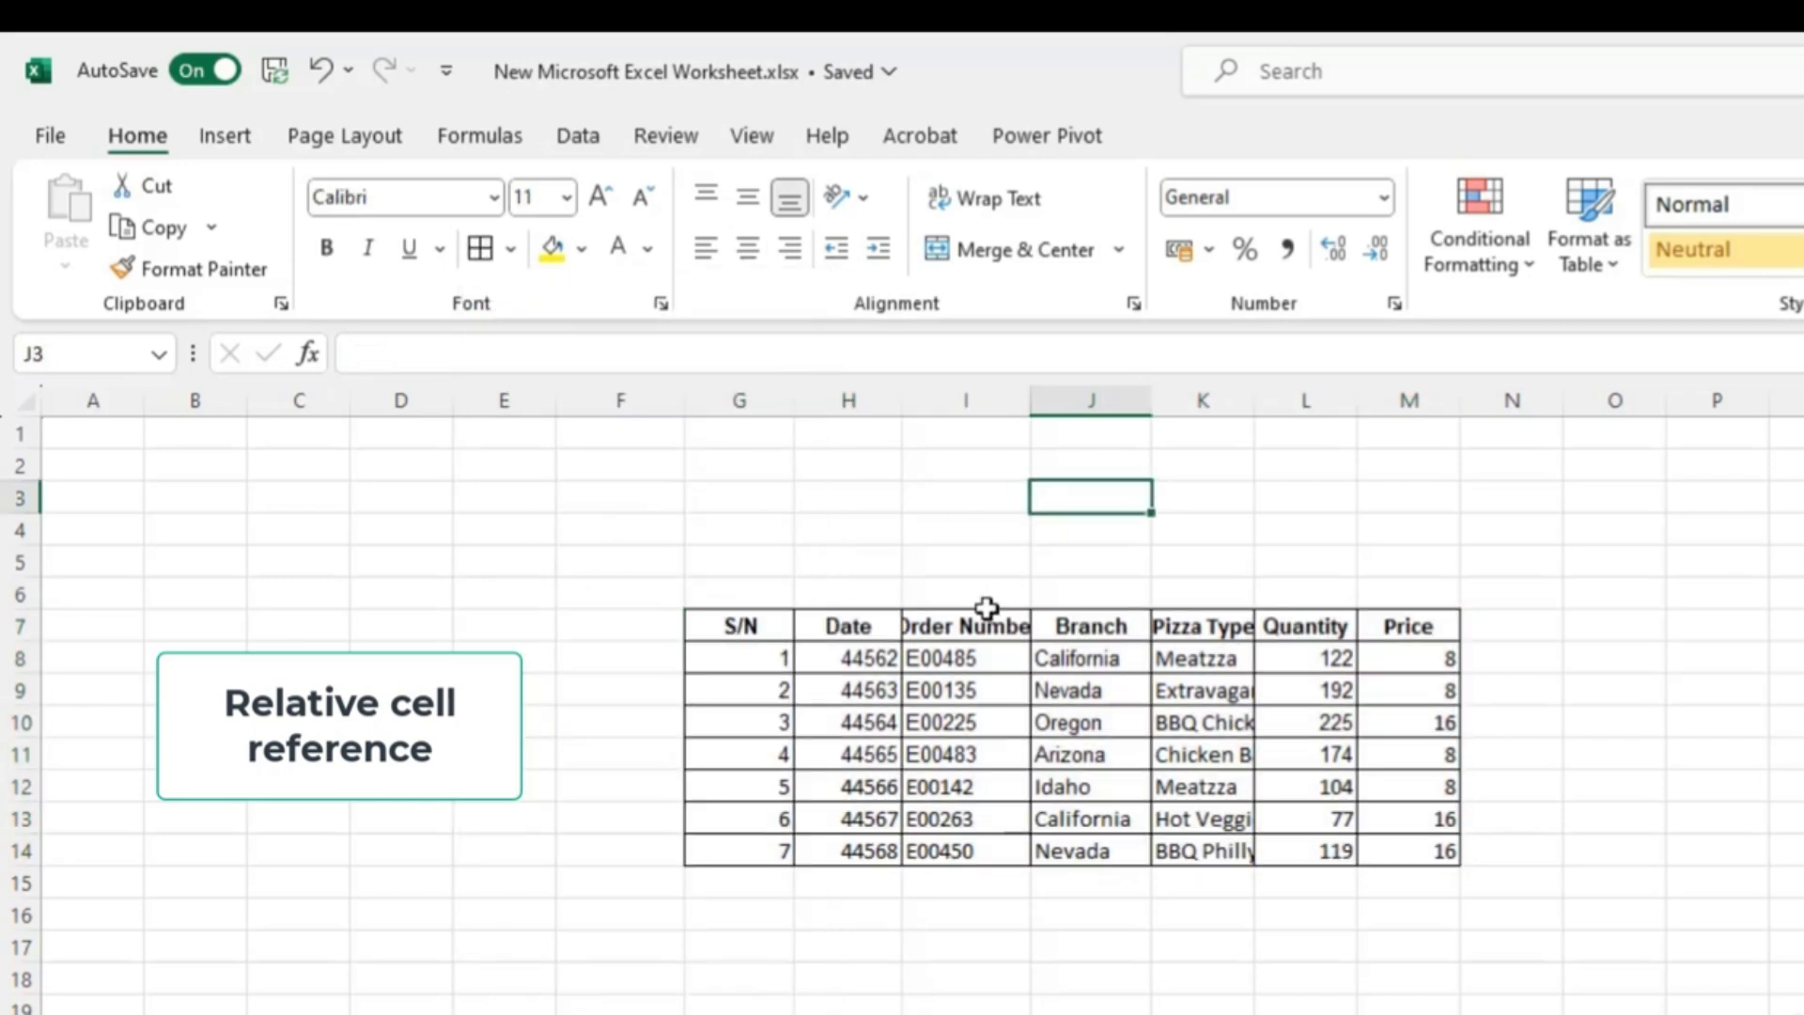
- Autofit the Pizza Type and Order Number columns to their contents
{"action": "left_click", "coordinate": [971, 625]}
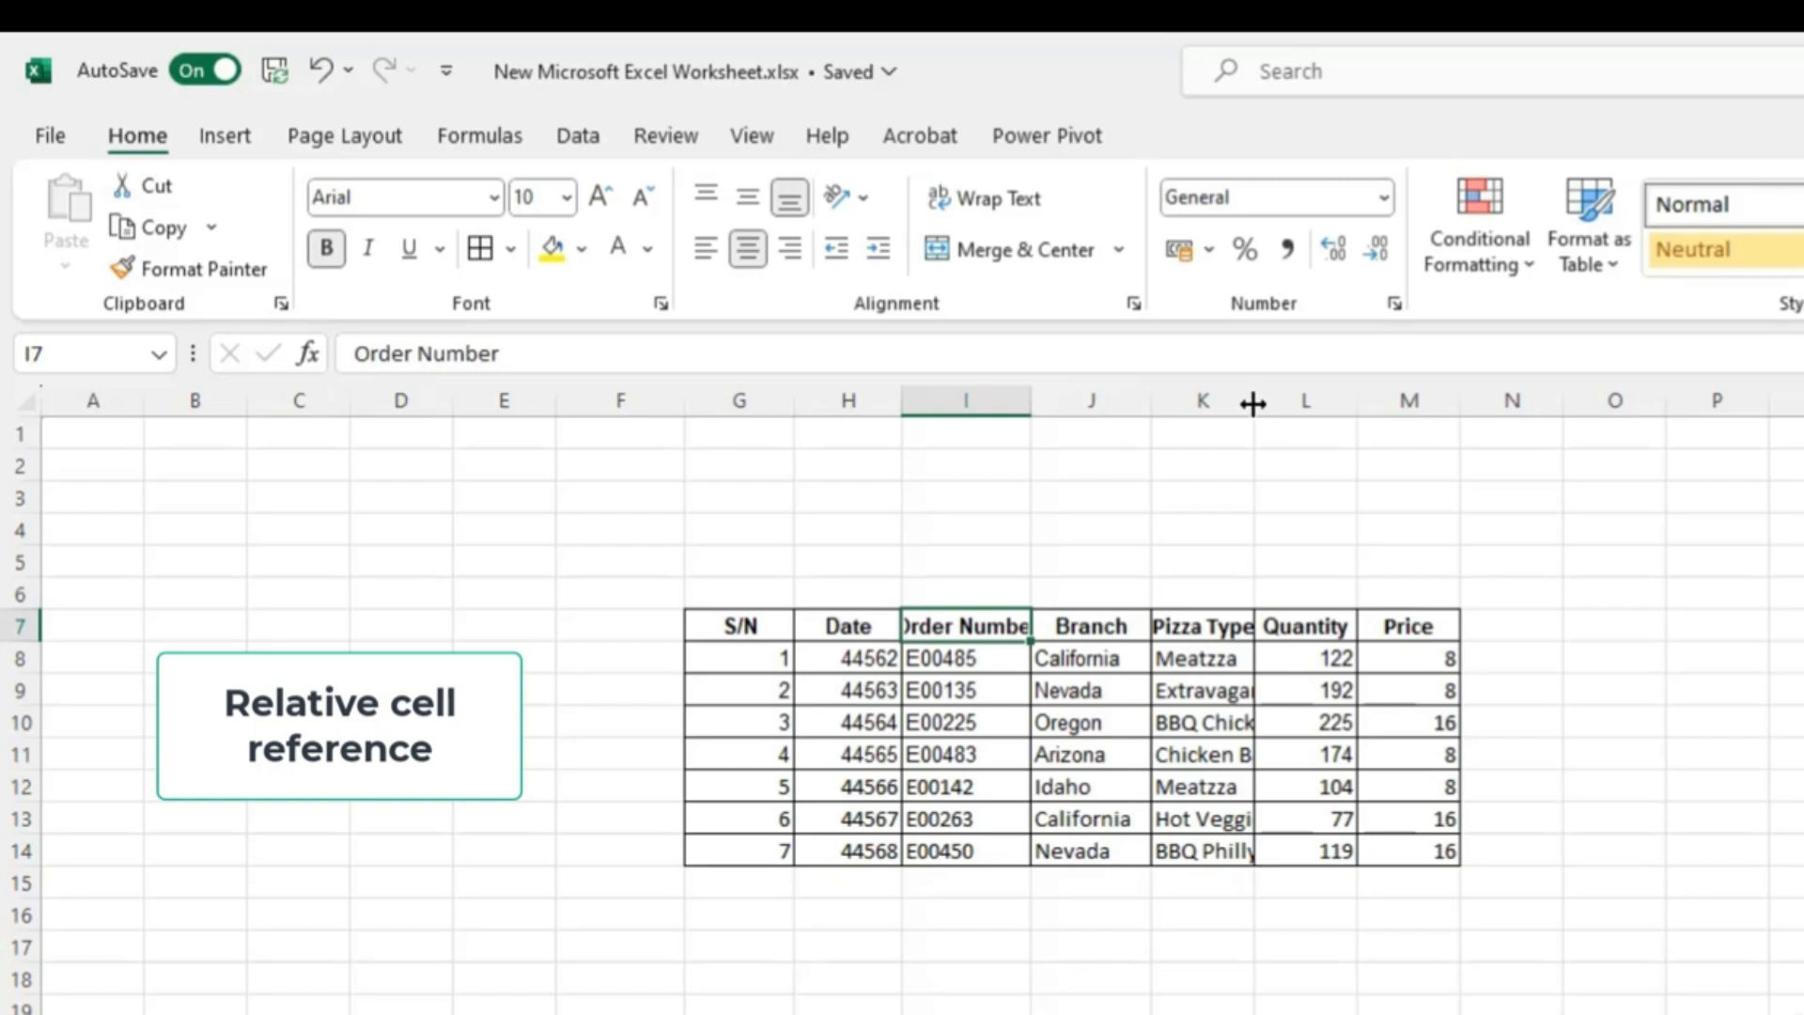
{"action": "double_click", "coordinate": [1254, 403]}
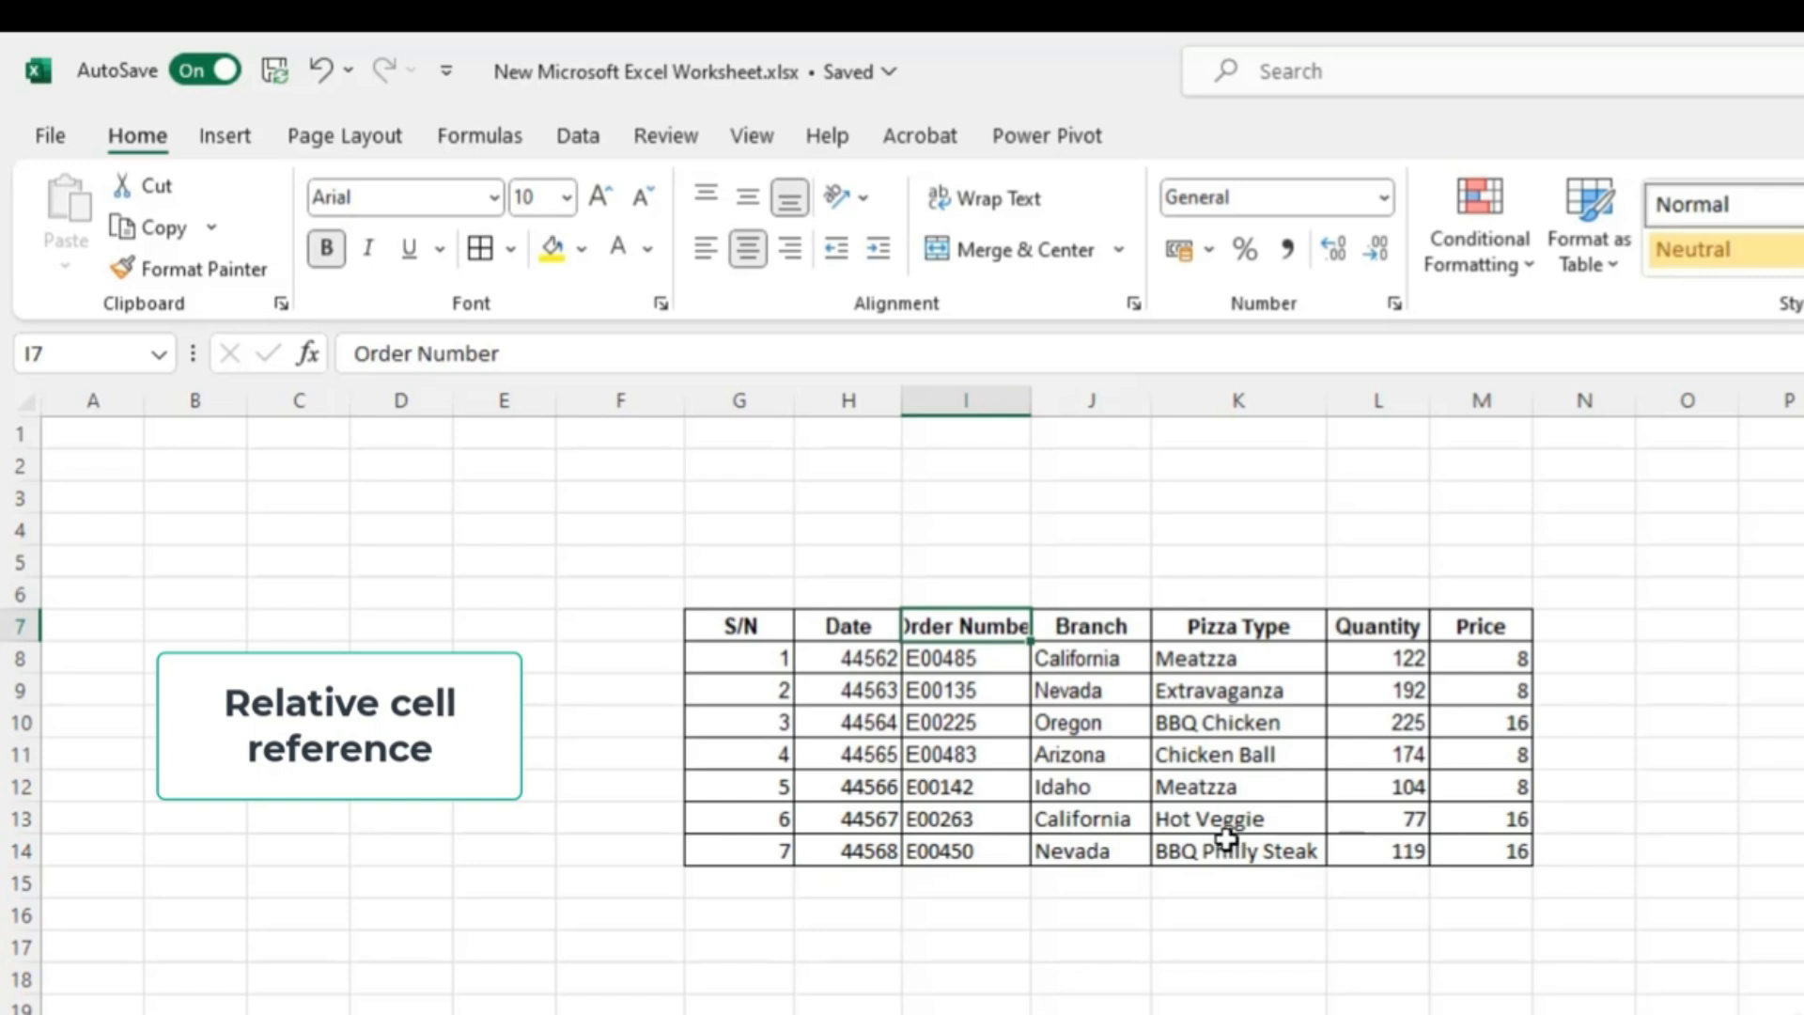
{"action": "double_click", "coordinate": [1028, 406]}
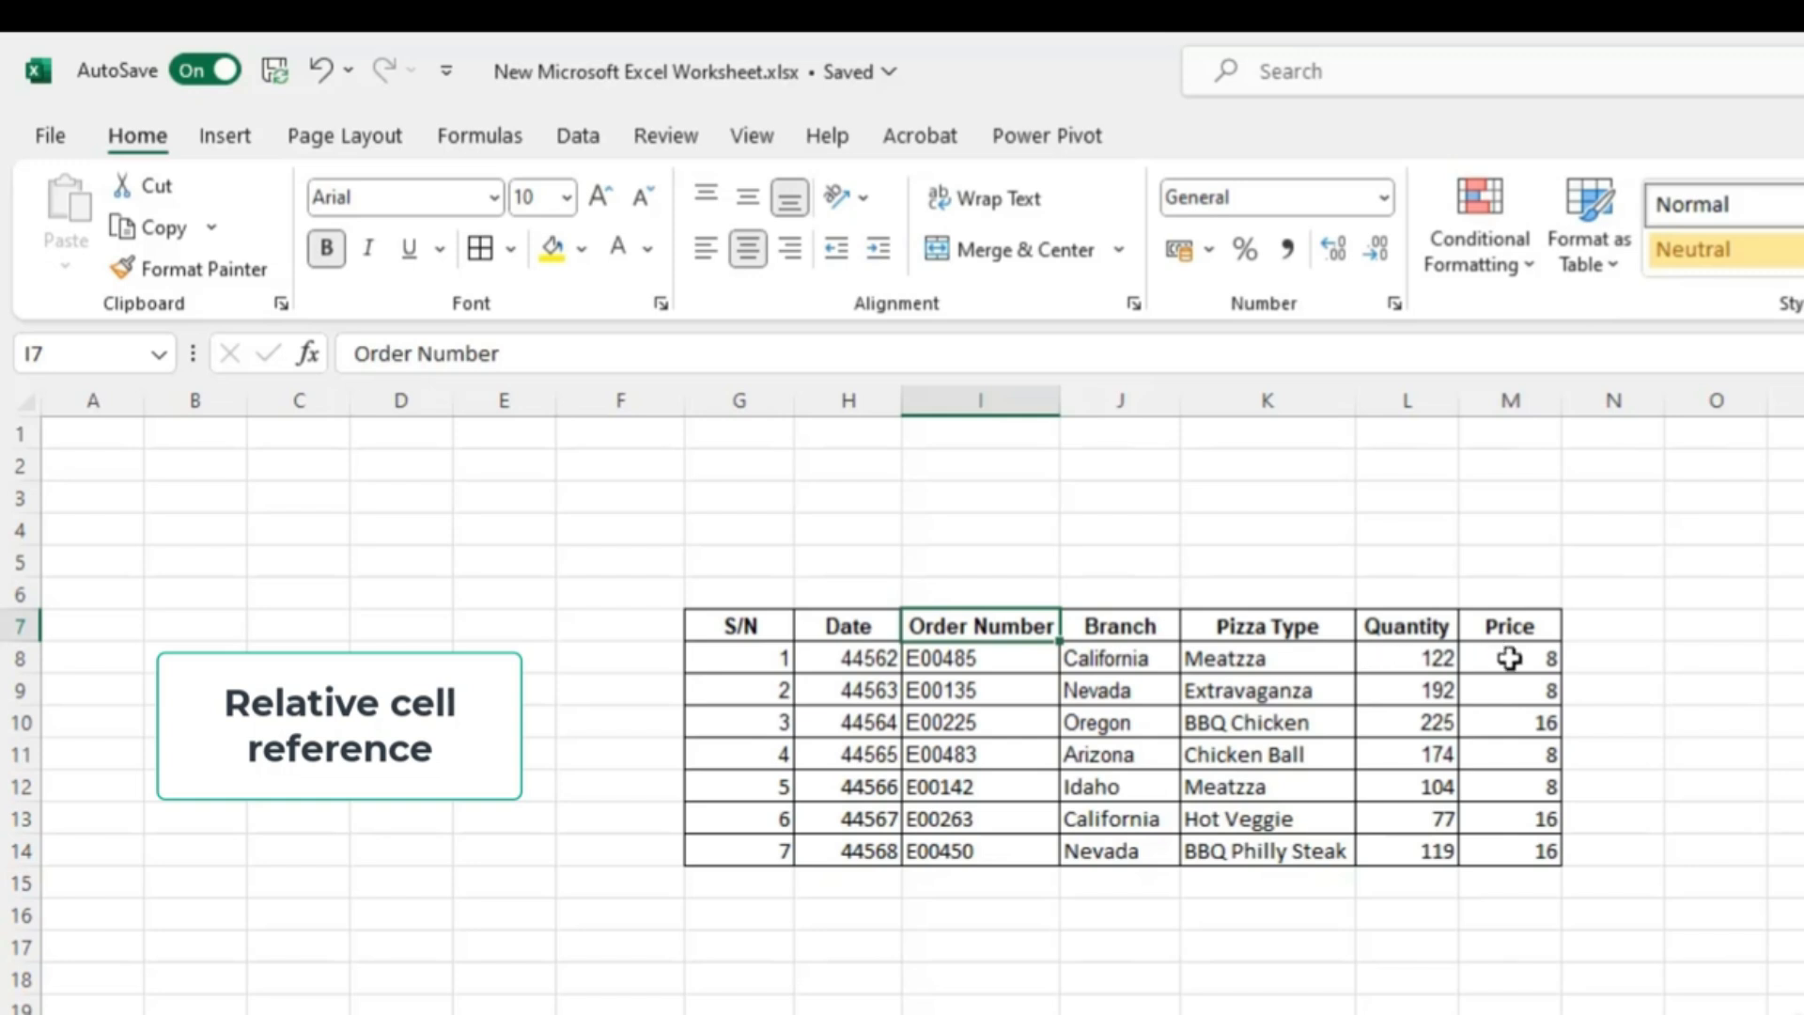
- Add the header Total Price in N7 and widen column N to fit it
{"action": "left_click", "coordinate": [1588, 628]}
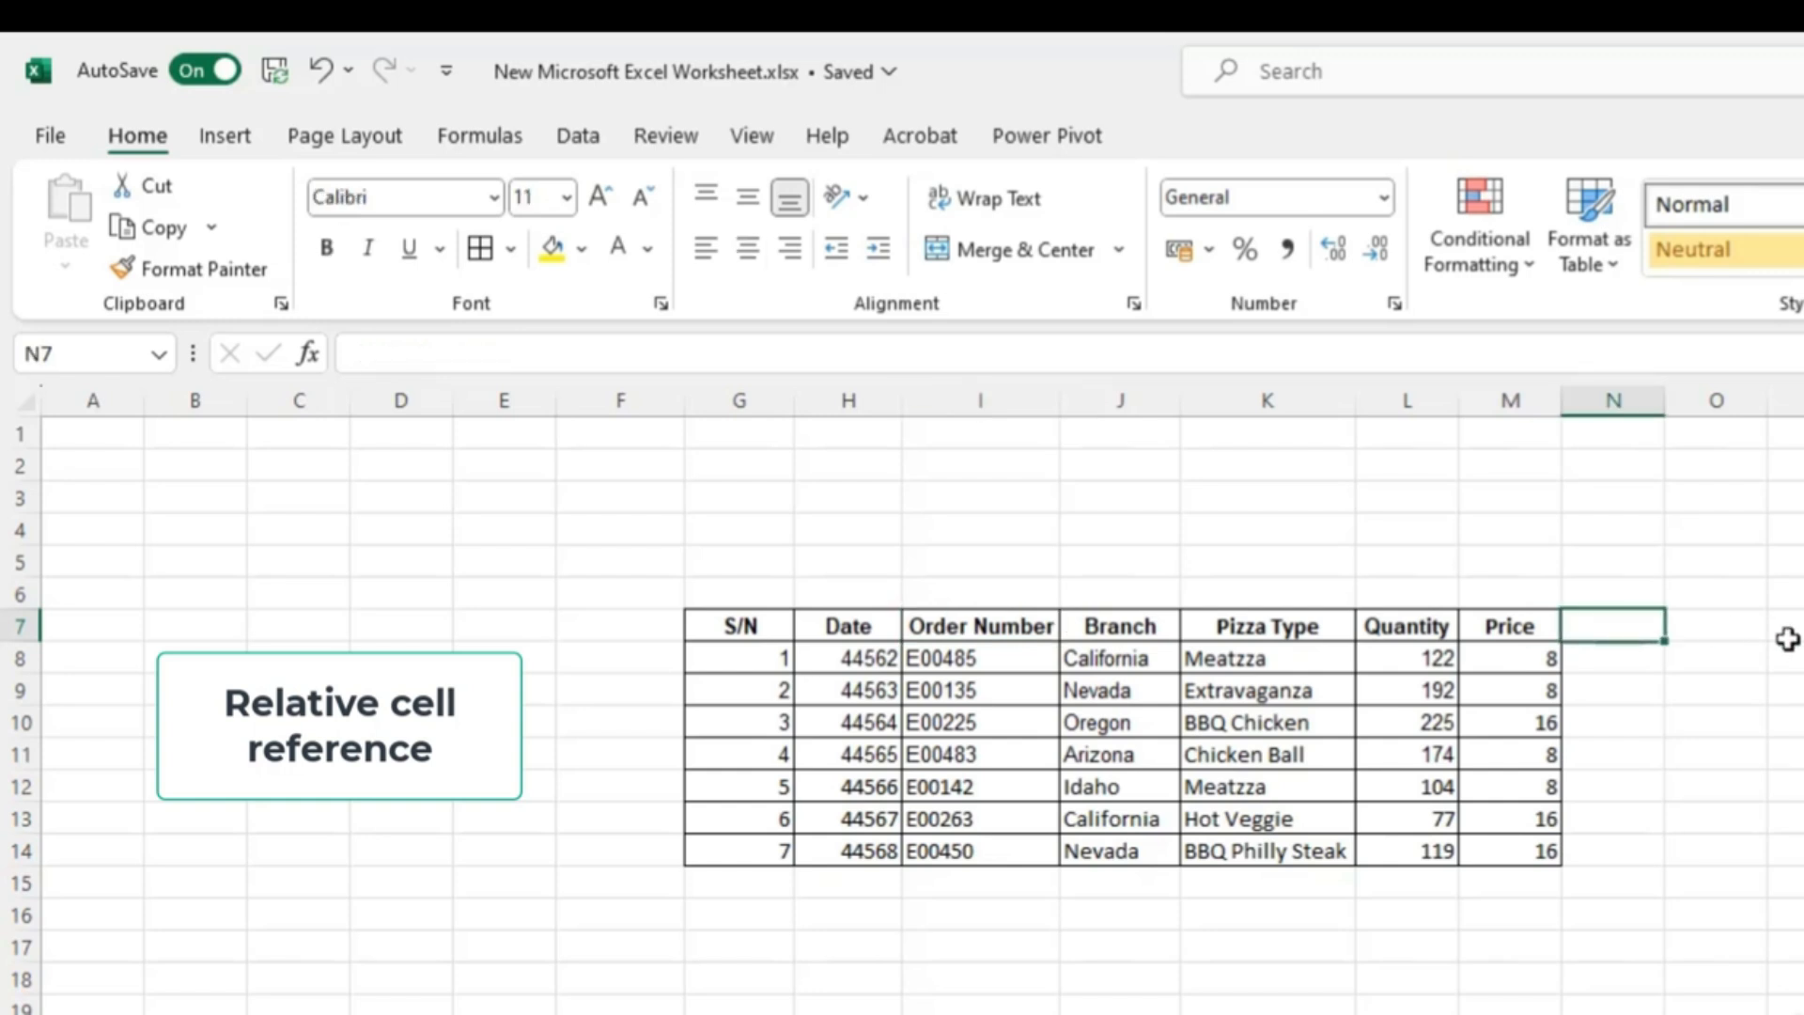
{"action": "type", "text": "Total"}
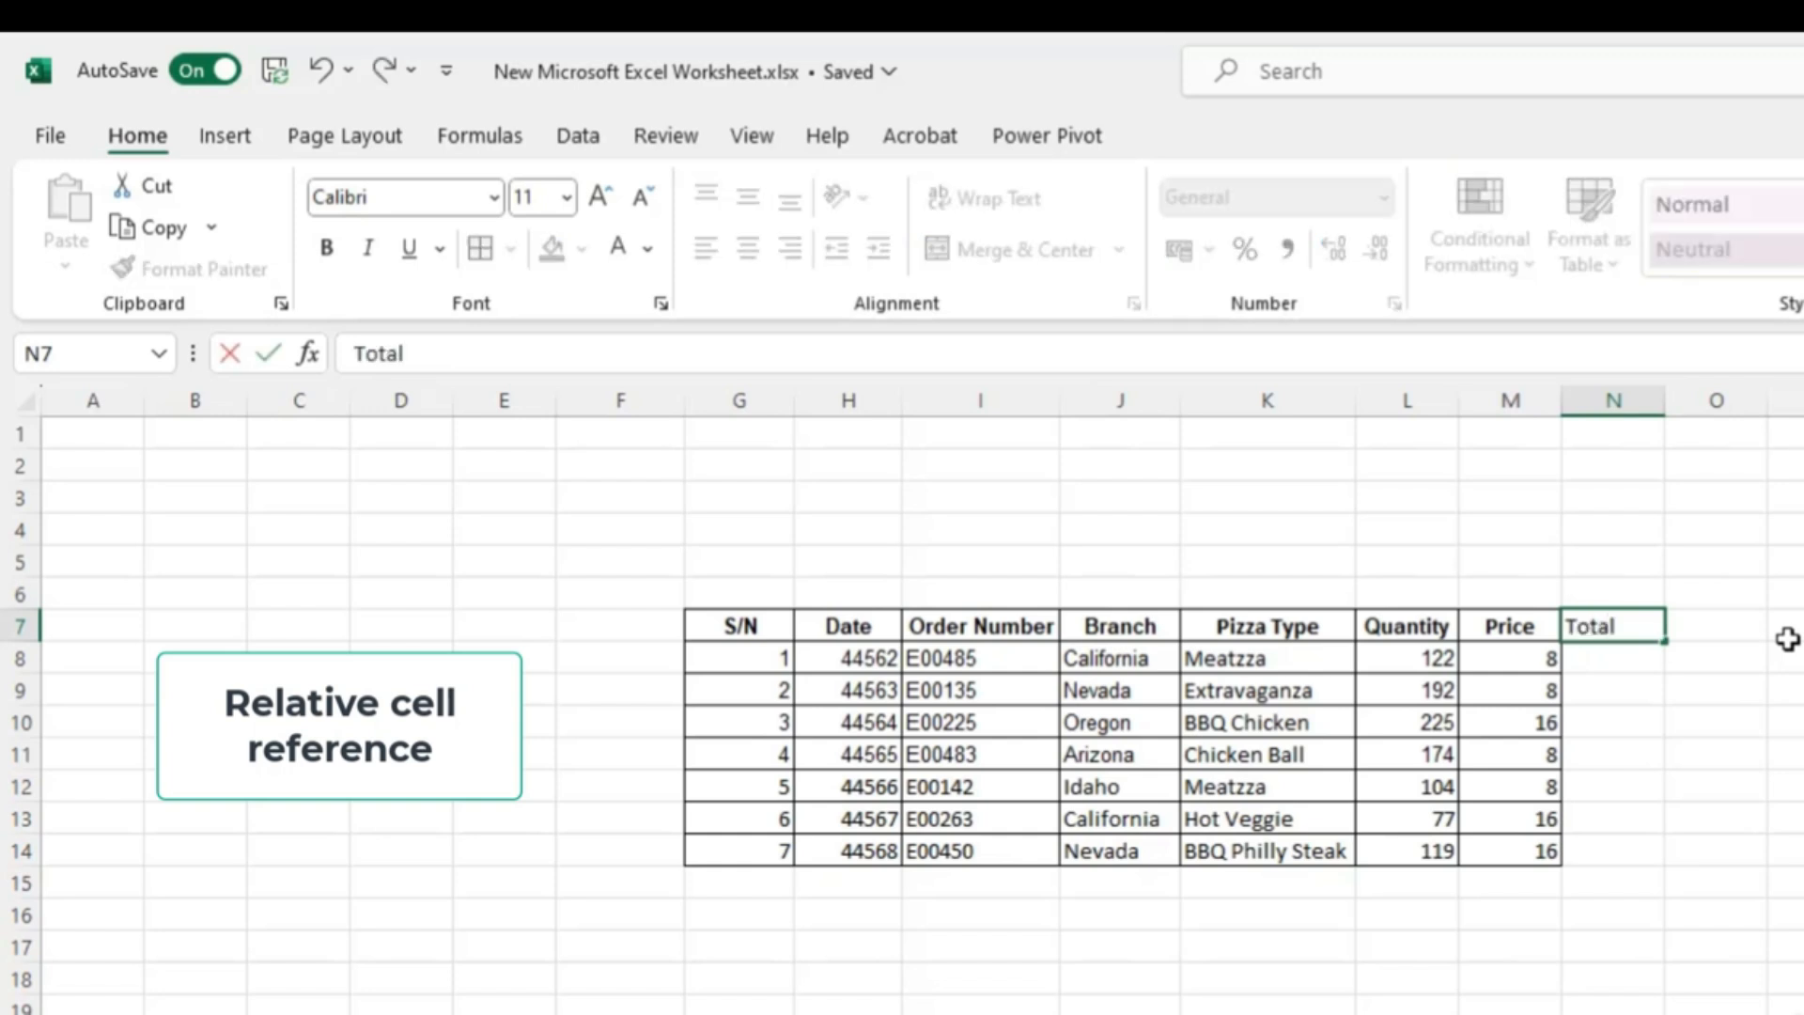
{"action": "type", "text": " Price"}
{"action": "key", "text": "Return"}
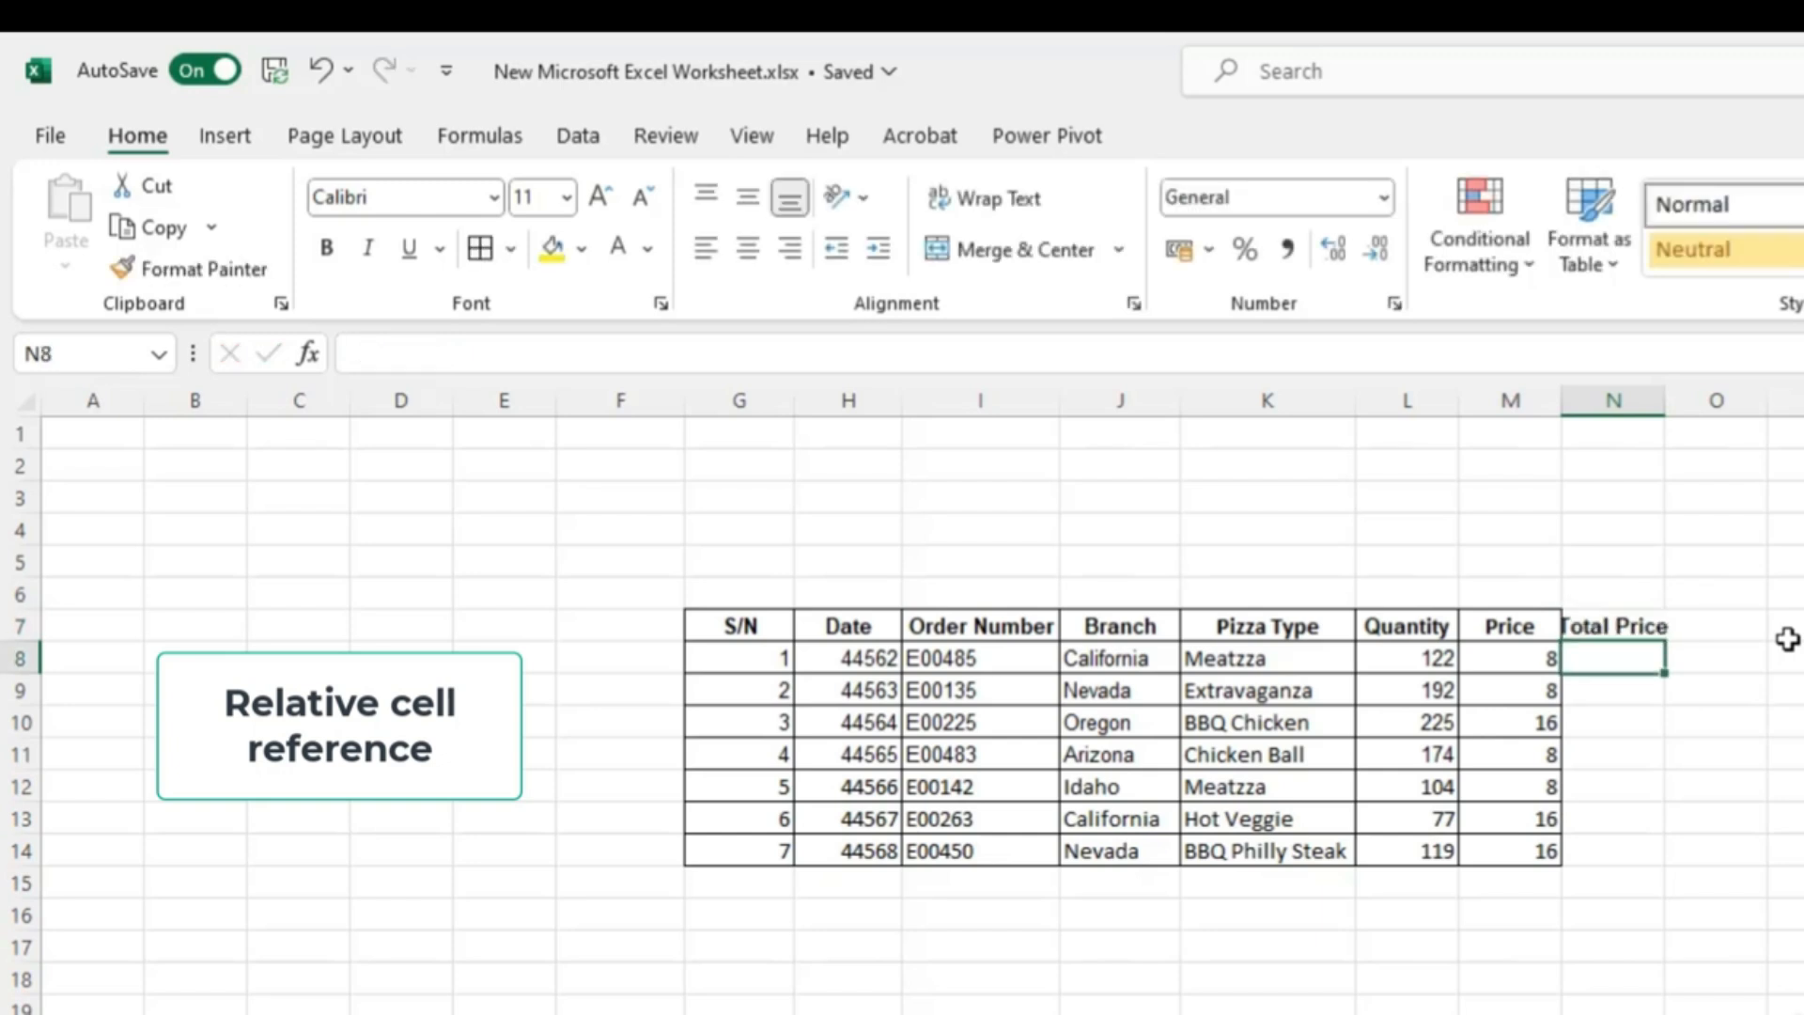
{"action": "left_click_drag", "start_coordinate": [1663, 403], "coordinate": [1689, 403]}
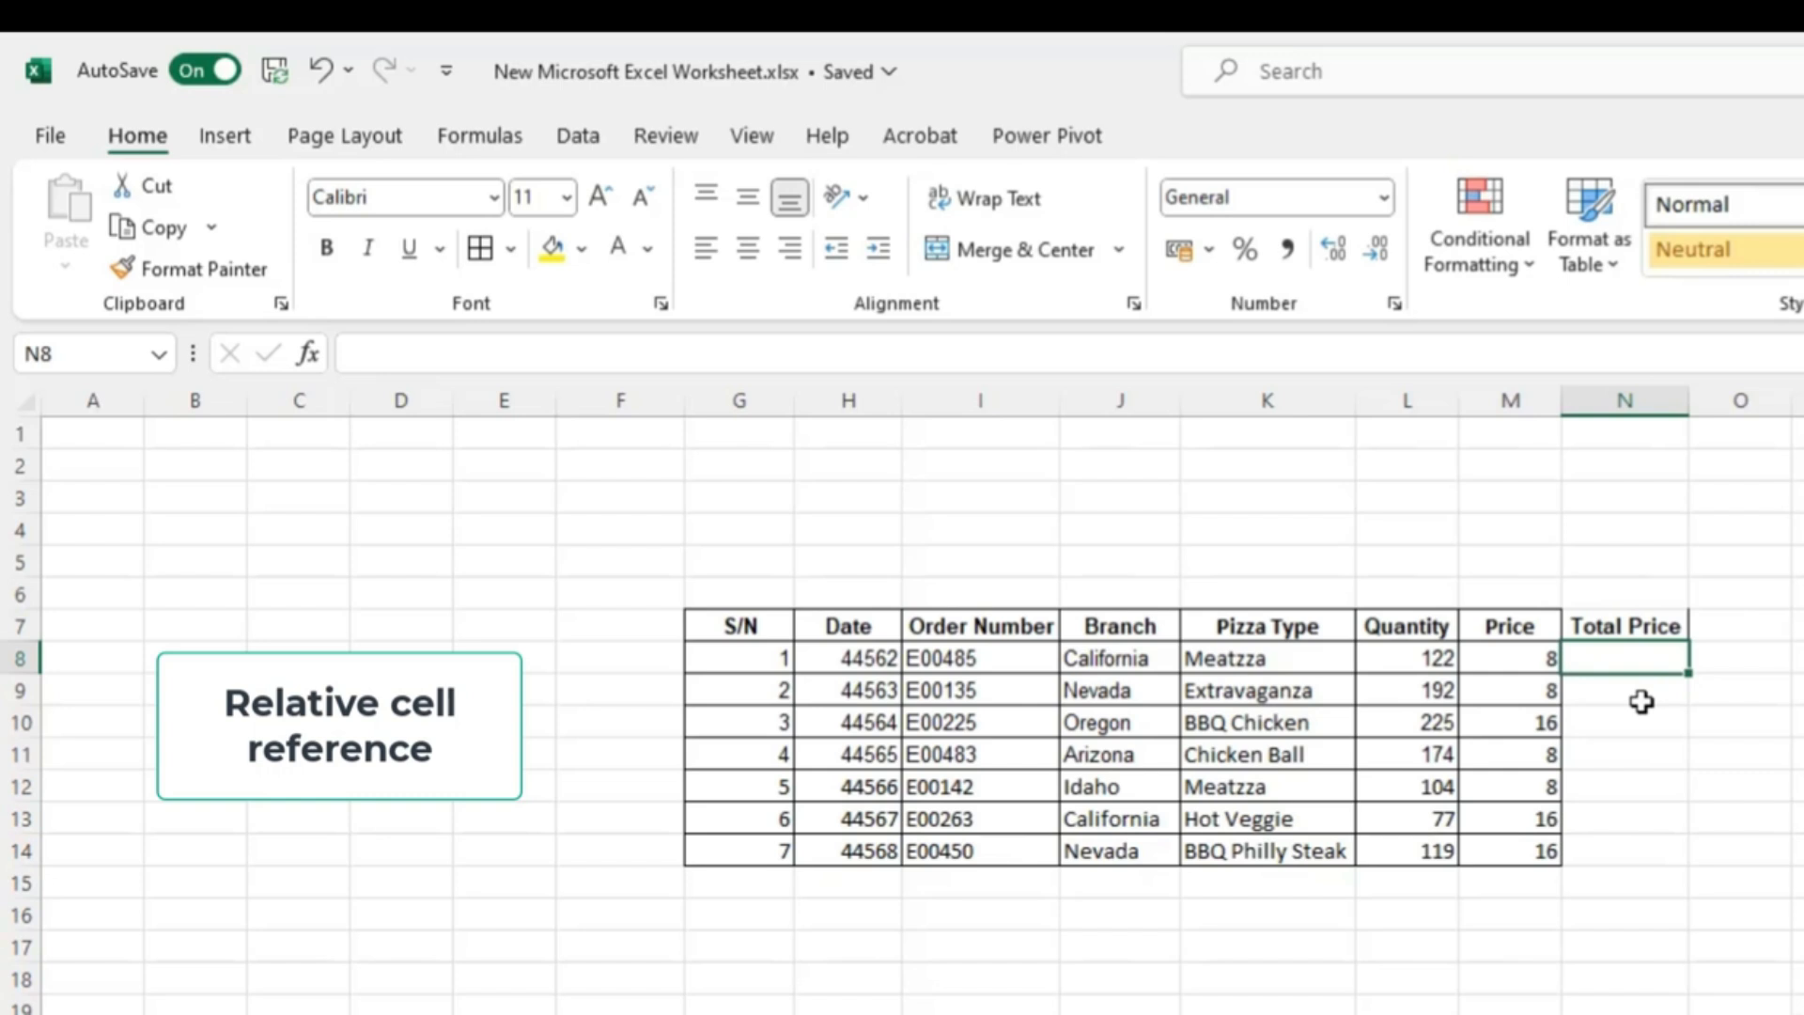
- Enter the formula =L8*M8 in N8 to multiply quantity by price
{"action": "type", "text": "="}
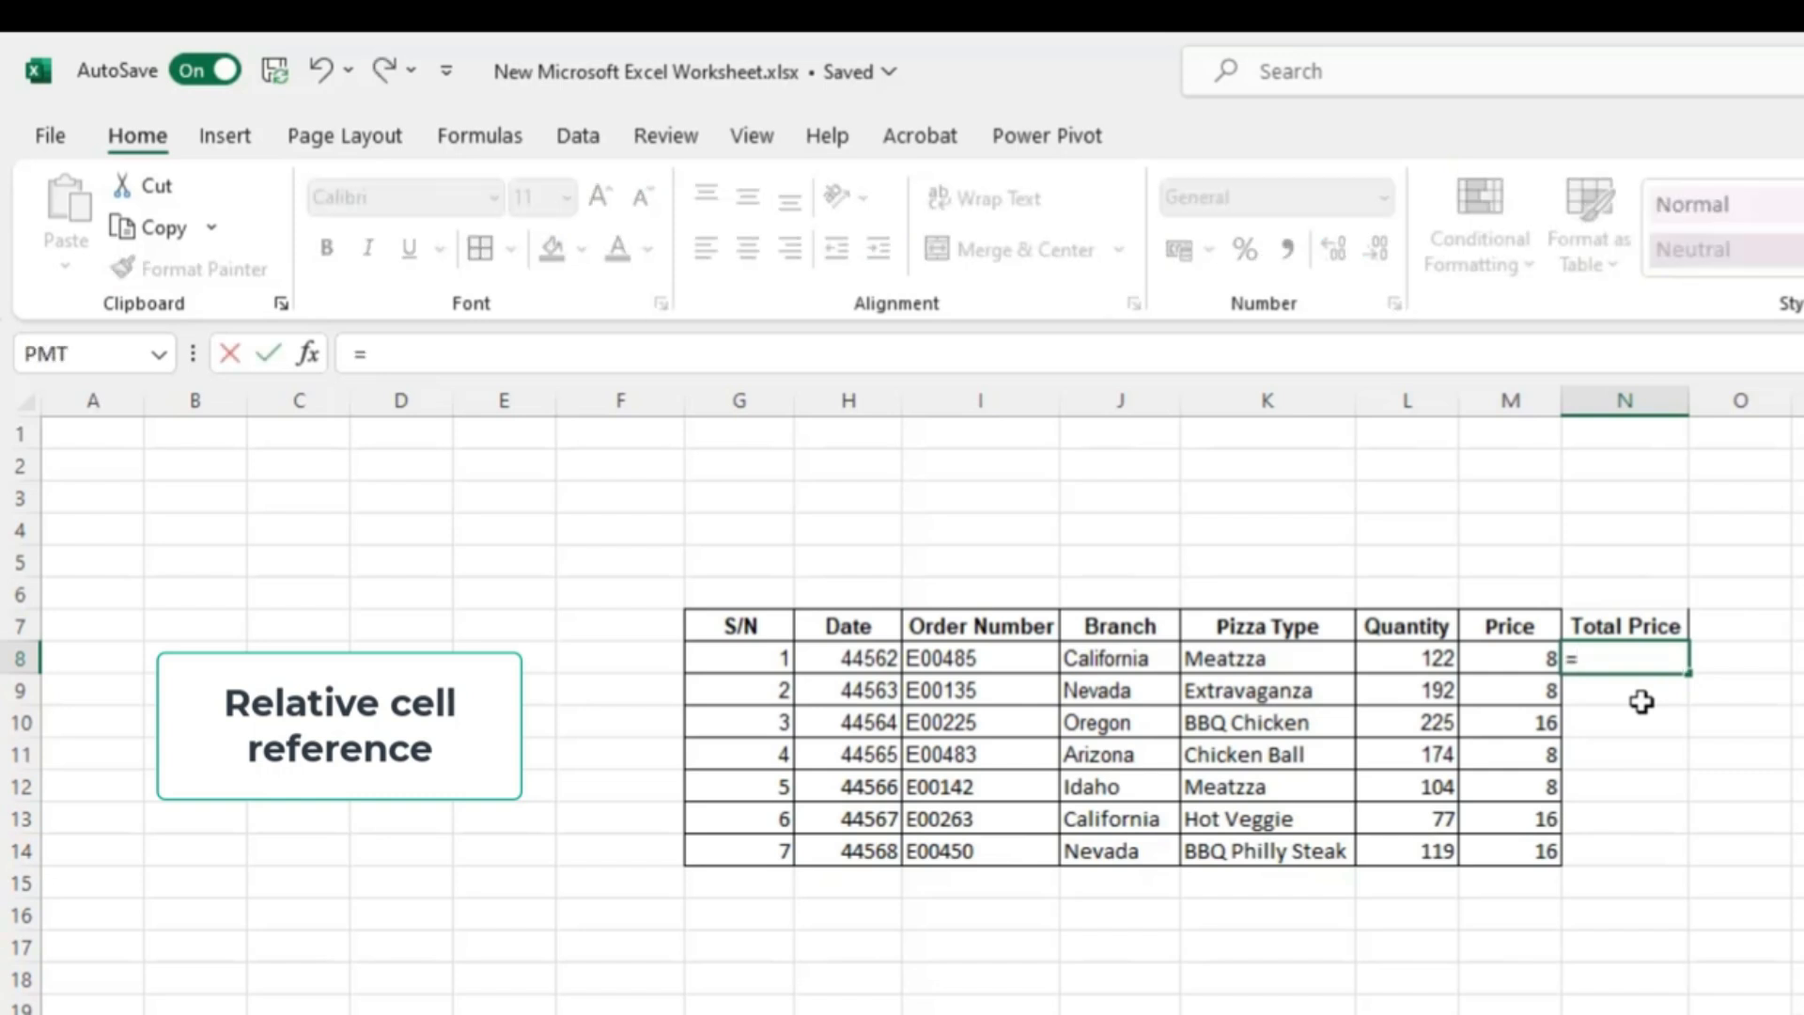
{"action": "left_click", "coordinate": [1419, 659]}
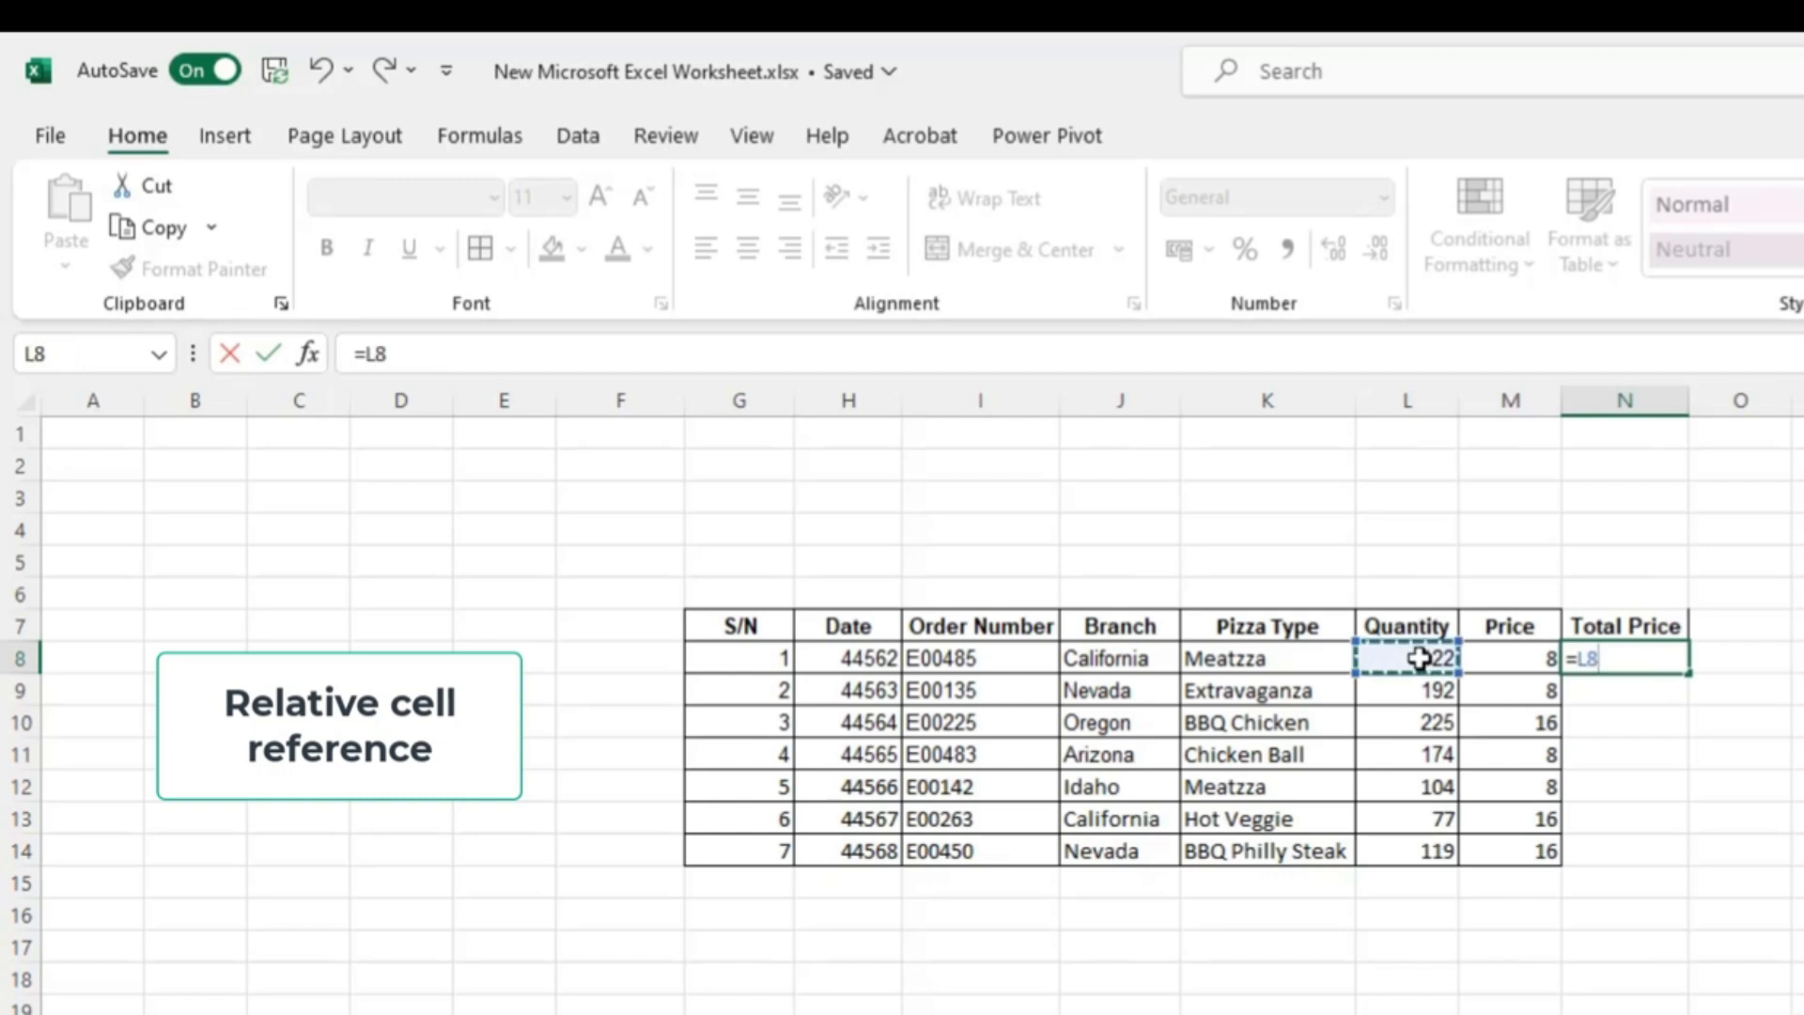
{"action": "type", "text": "*"}
{"action": "left_click", "coordinate": [1520, 661]}
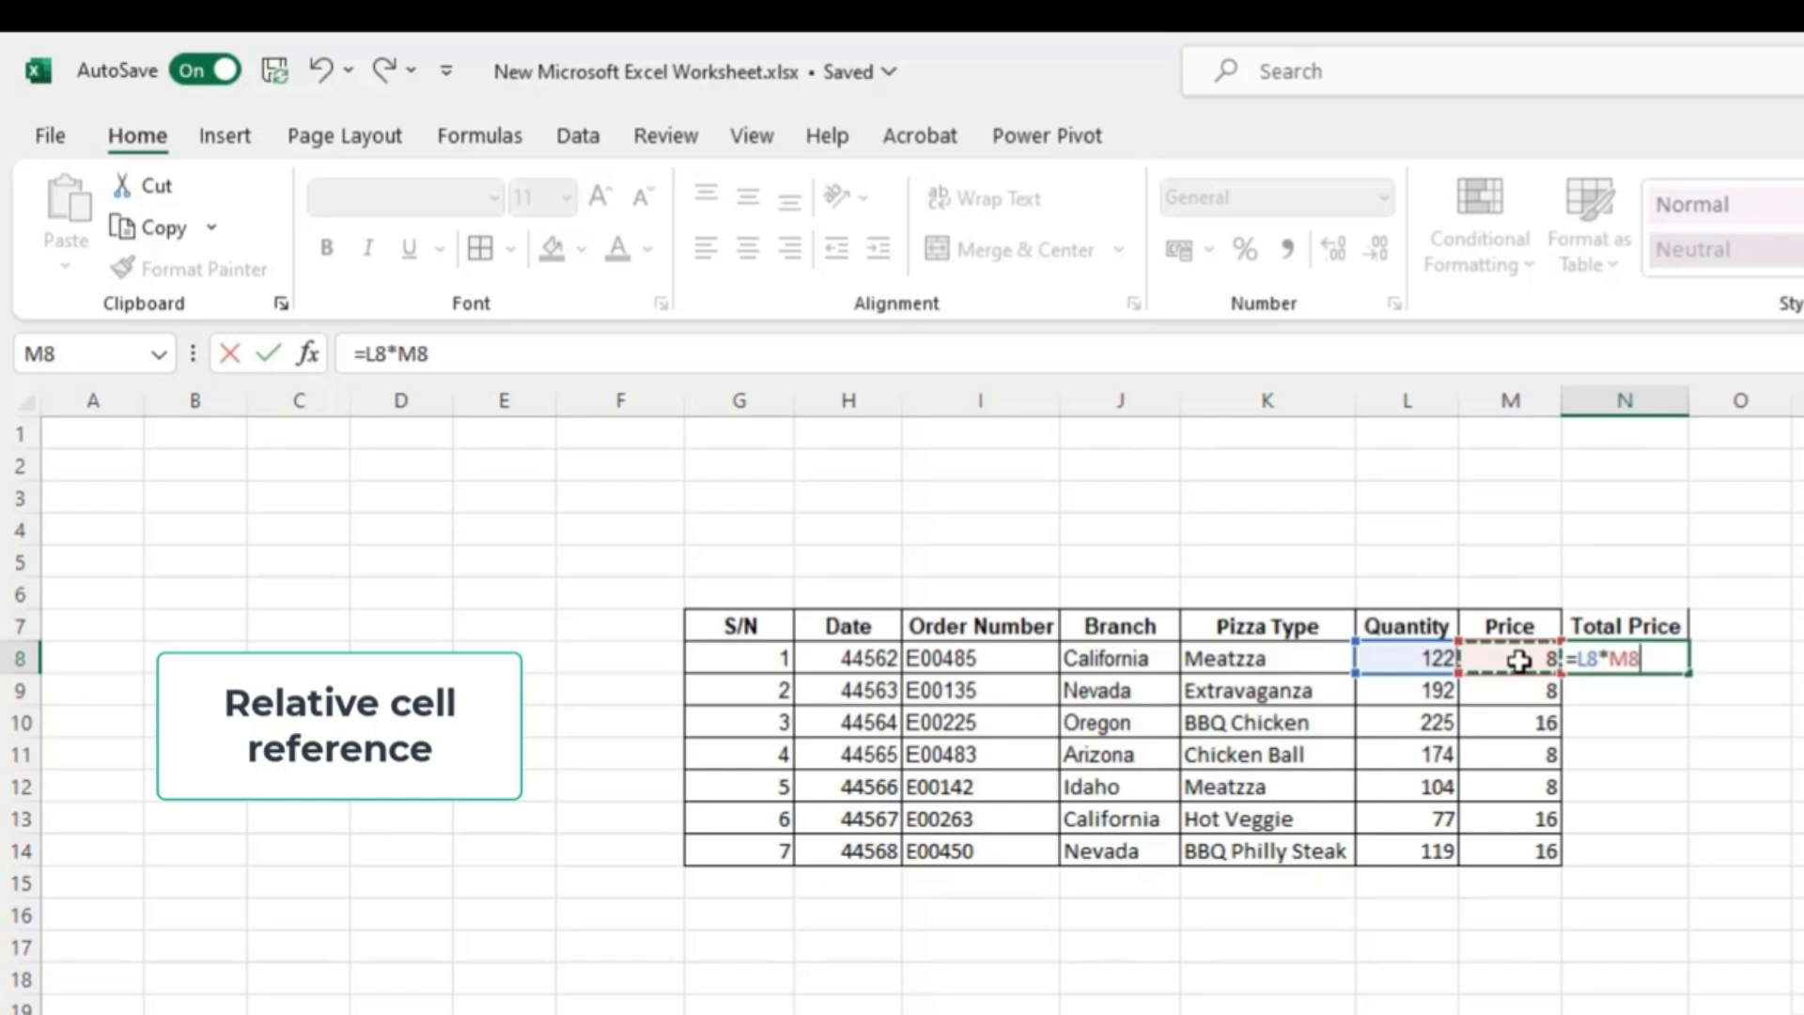
{"action": "key", "text": "Return"}
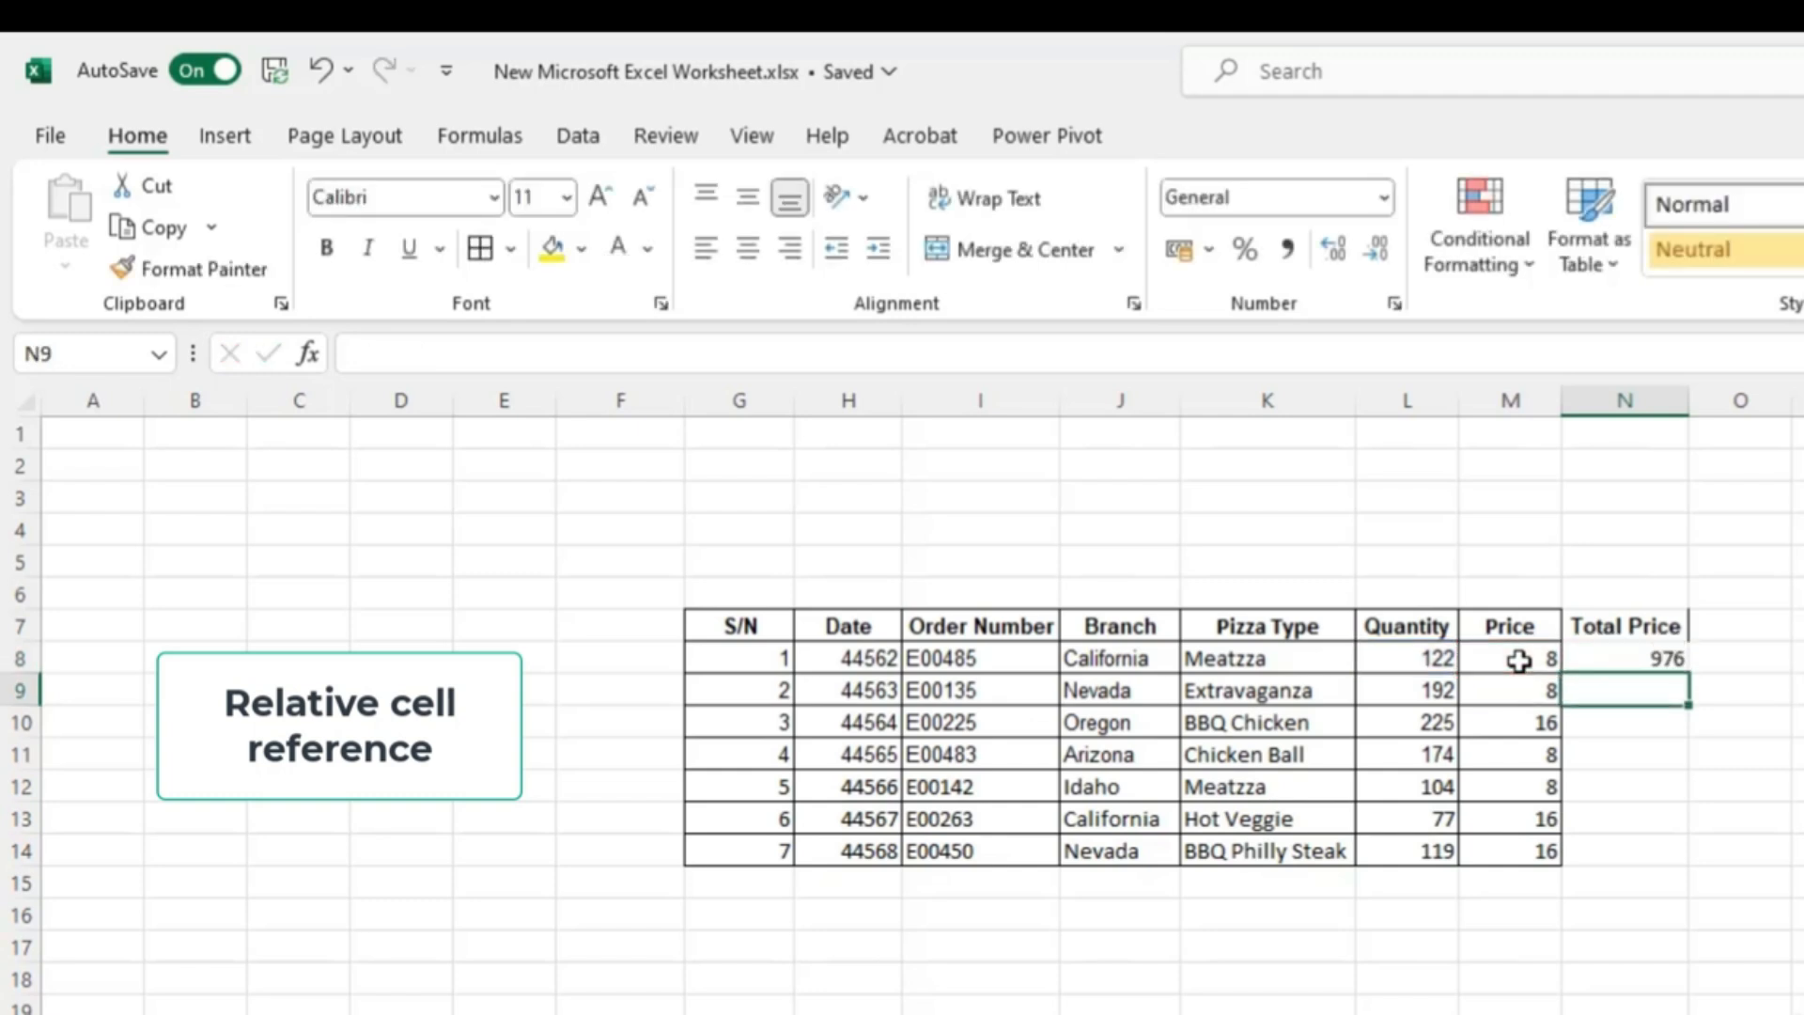
- Copy the N8 formula and paste it into N9
{"action": "left_click", "coordinate": [1631, 659]}
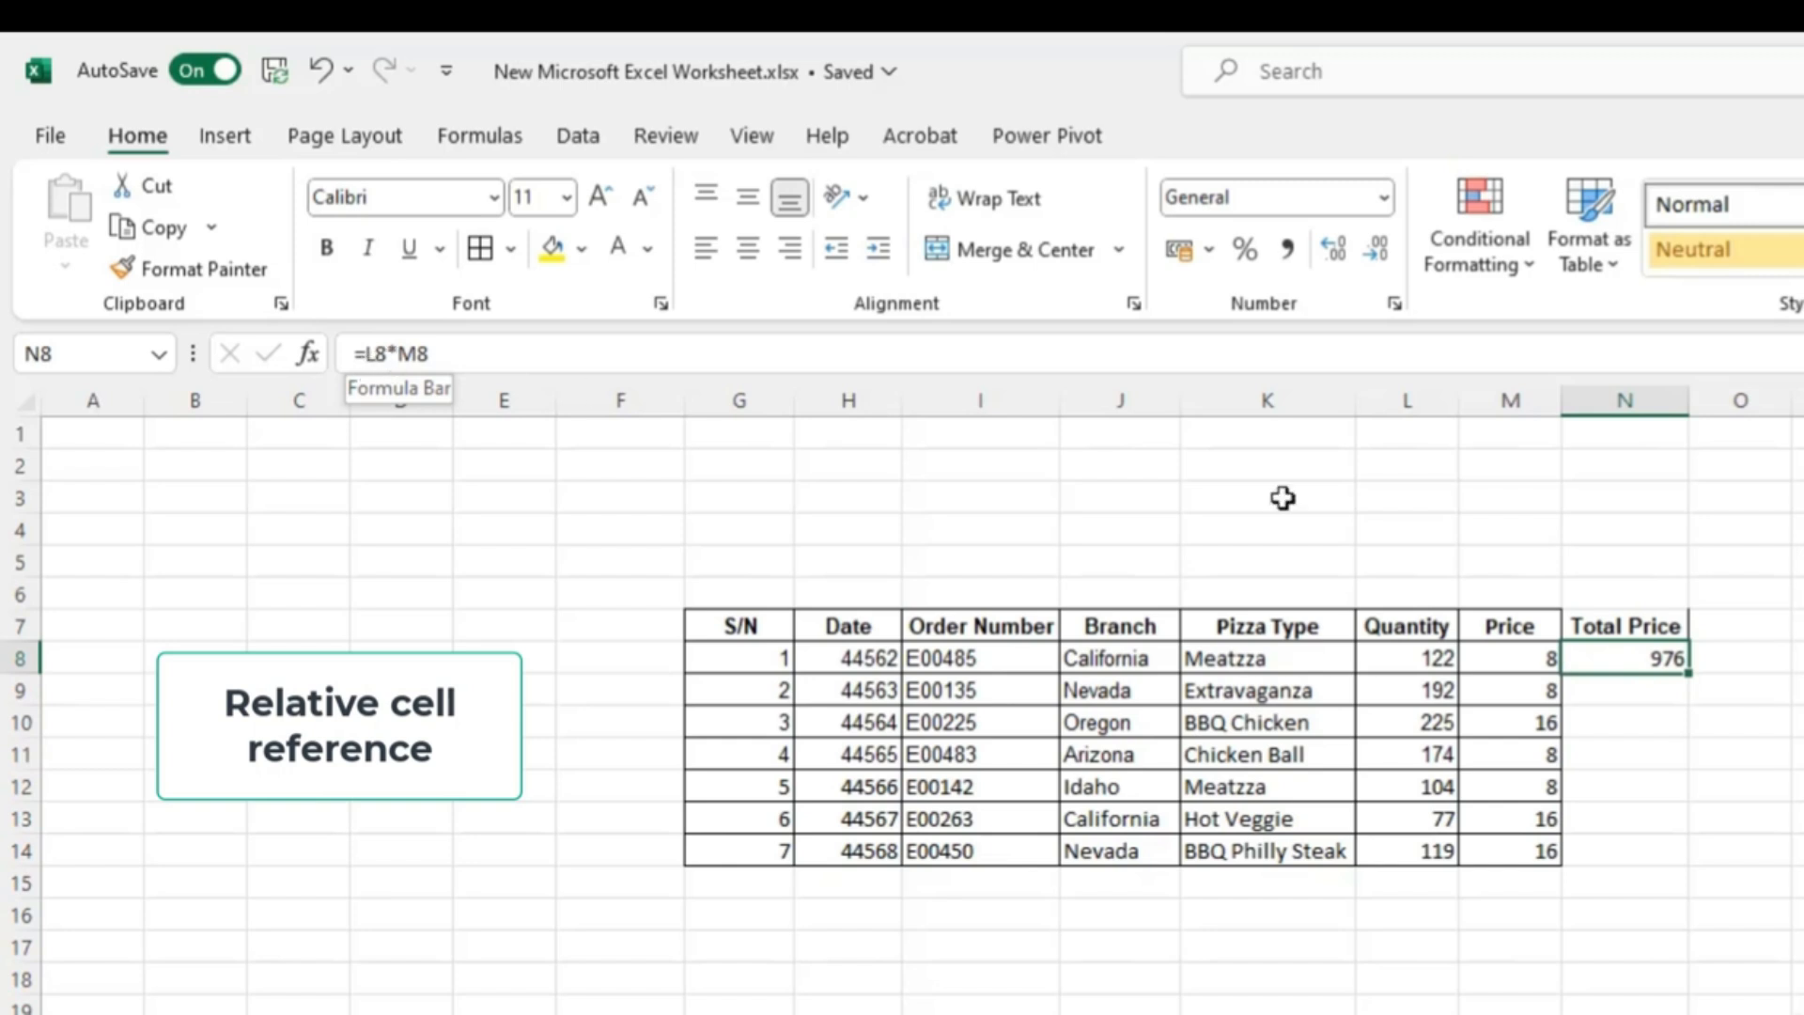
{"action": "key", "text": "ctrl+c"}
{"action": "left_click", "coordinate": [1653, 695]}
{"action": "key", "text": "ctrl+v"}
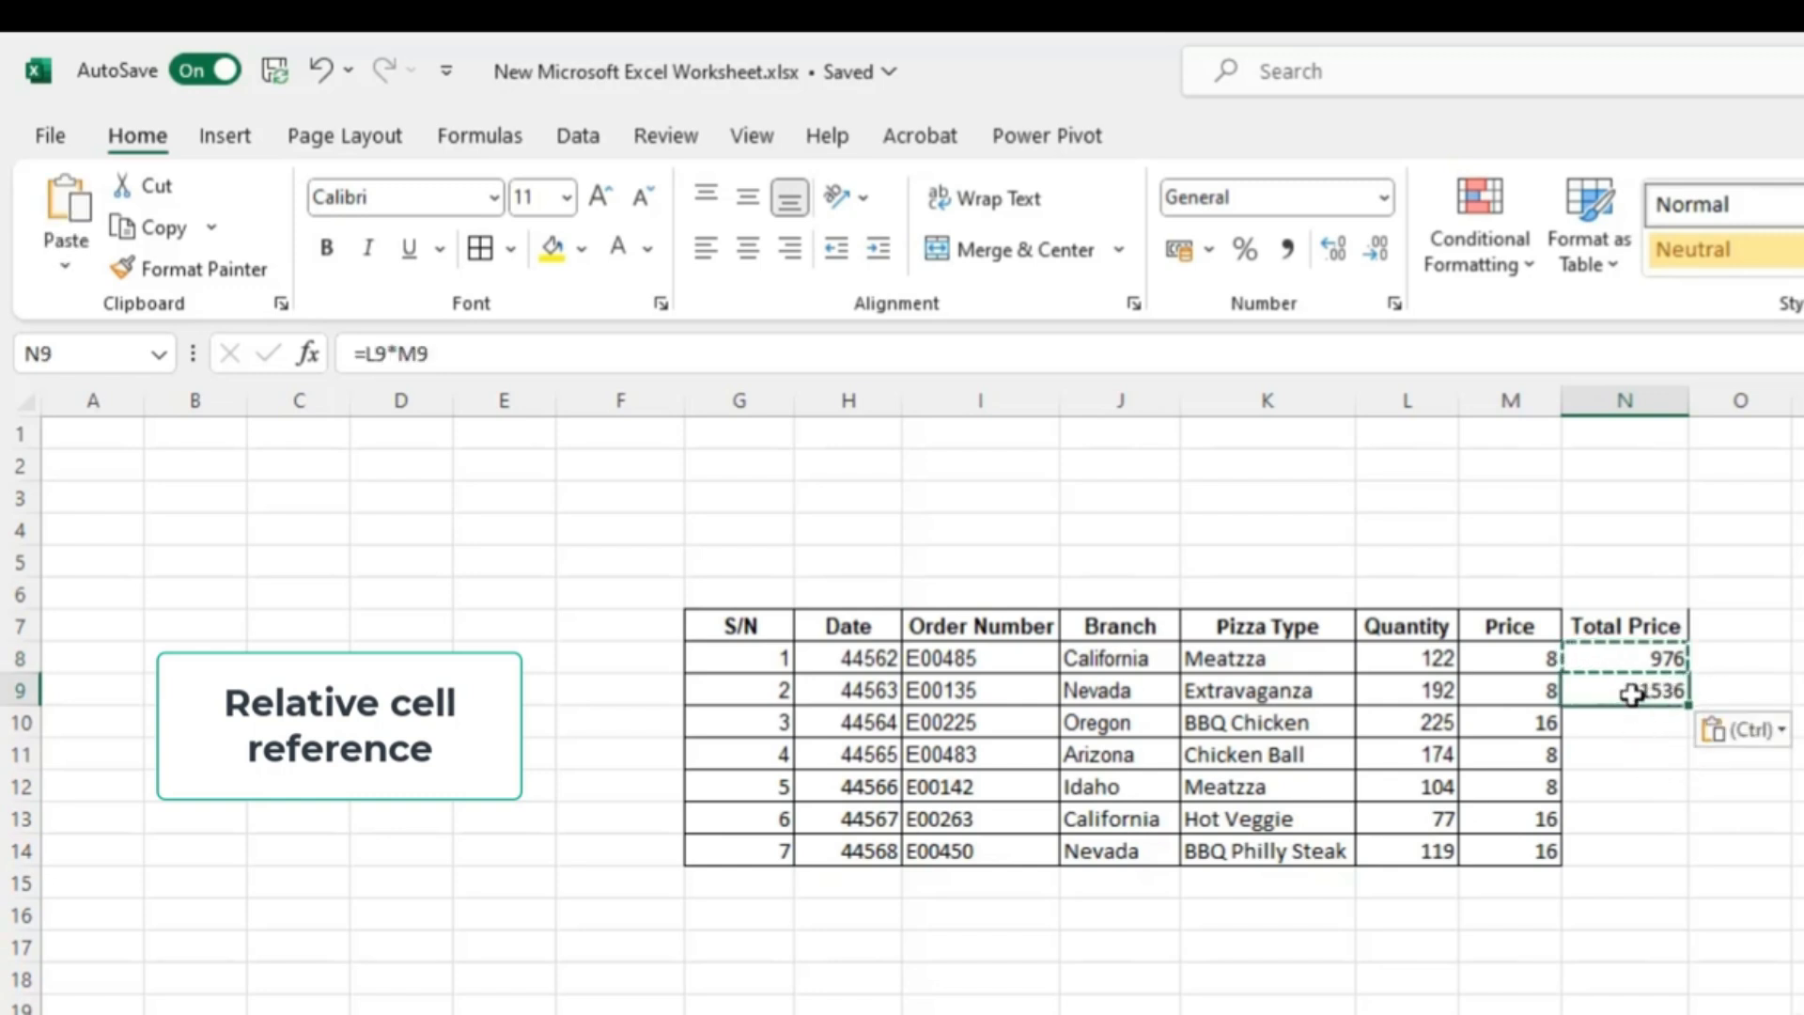
- Compare the formulas in N8 and N9, then fill the N9 formula down through N11
{"action": "left_click", "coordinate": [1651, 663]}
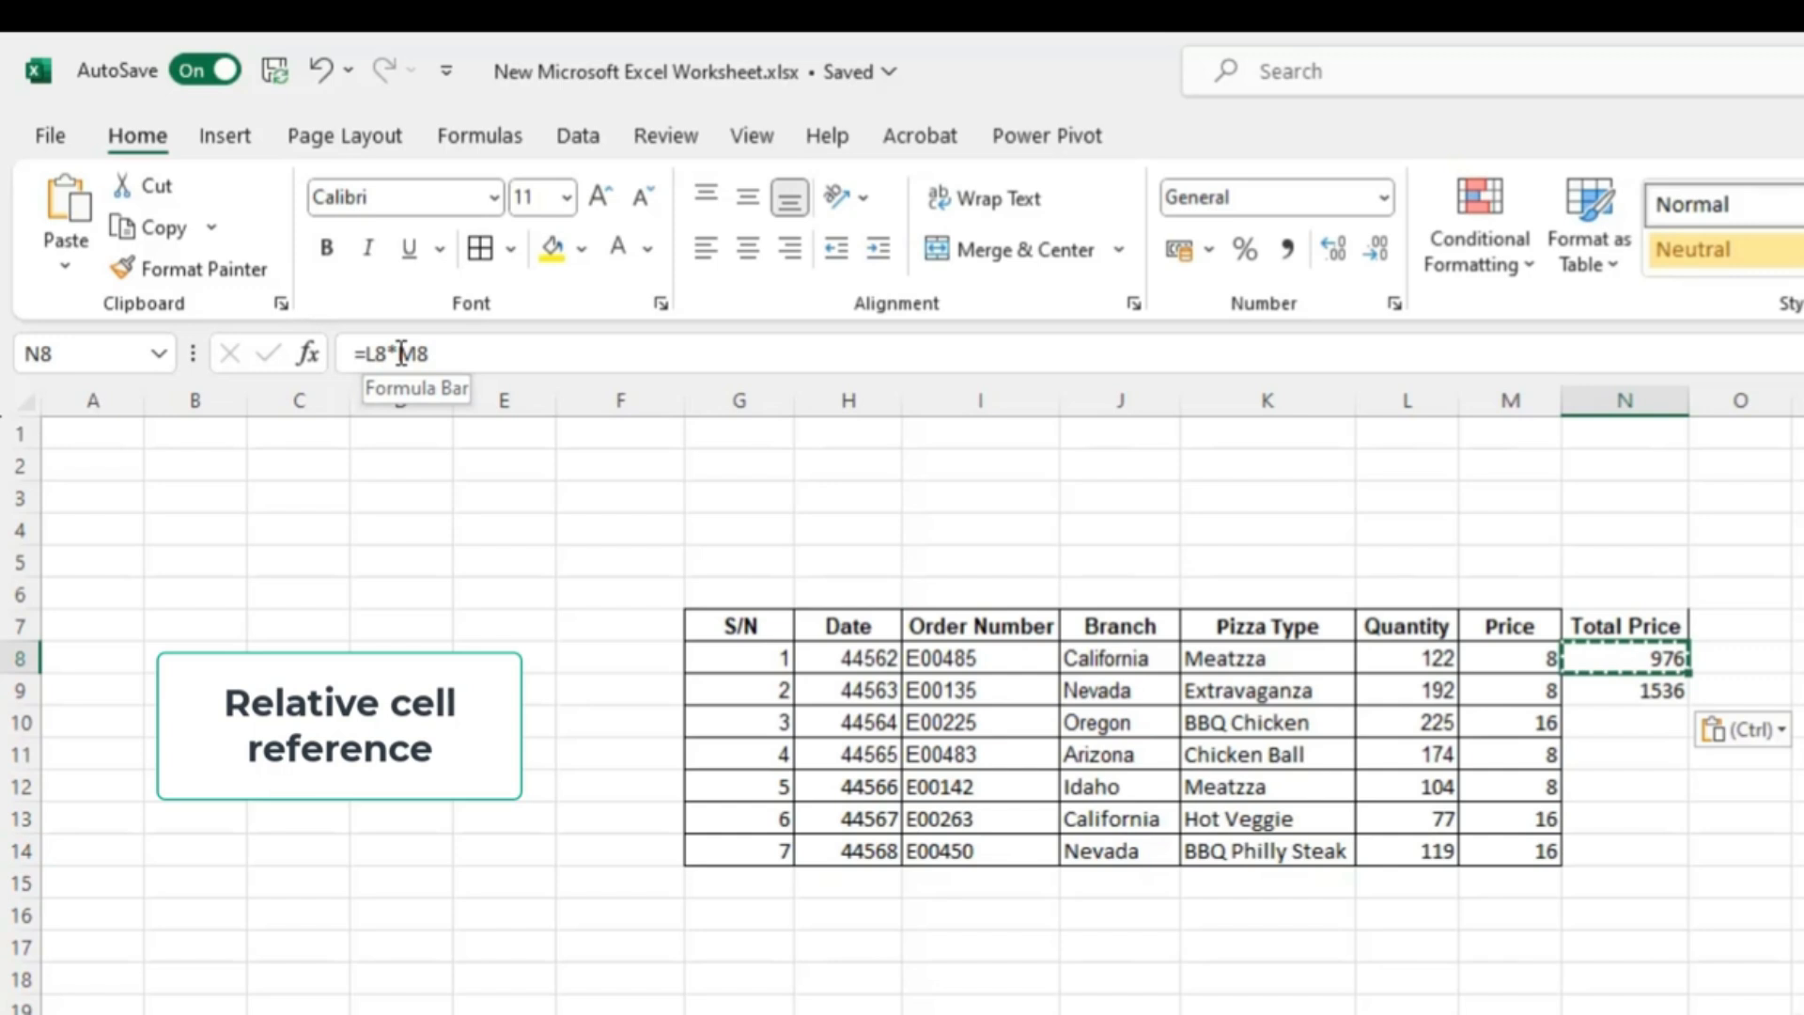
{"action": "left_click", "coordinate": [1653, 693]}
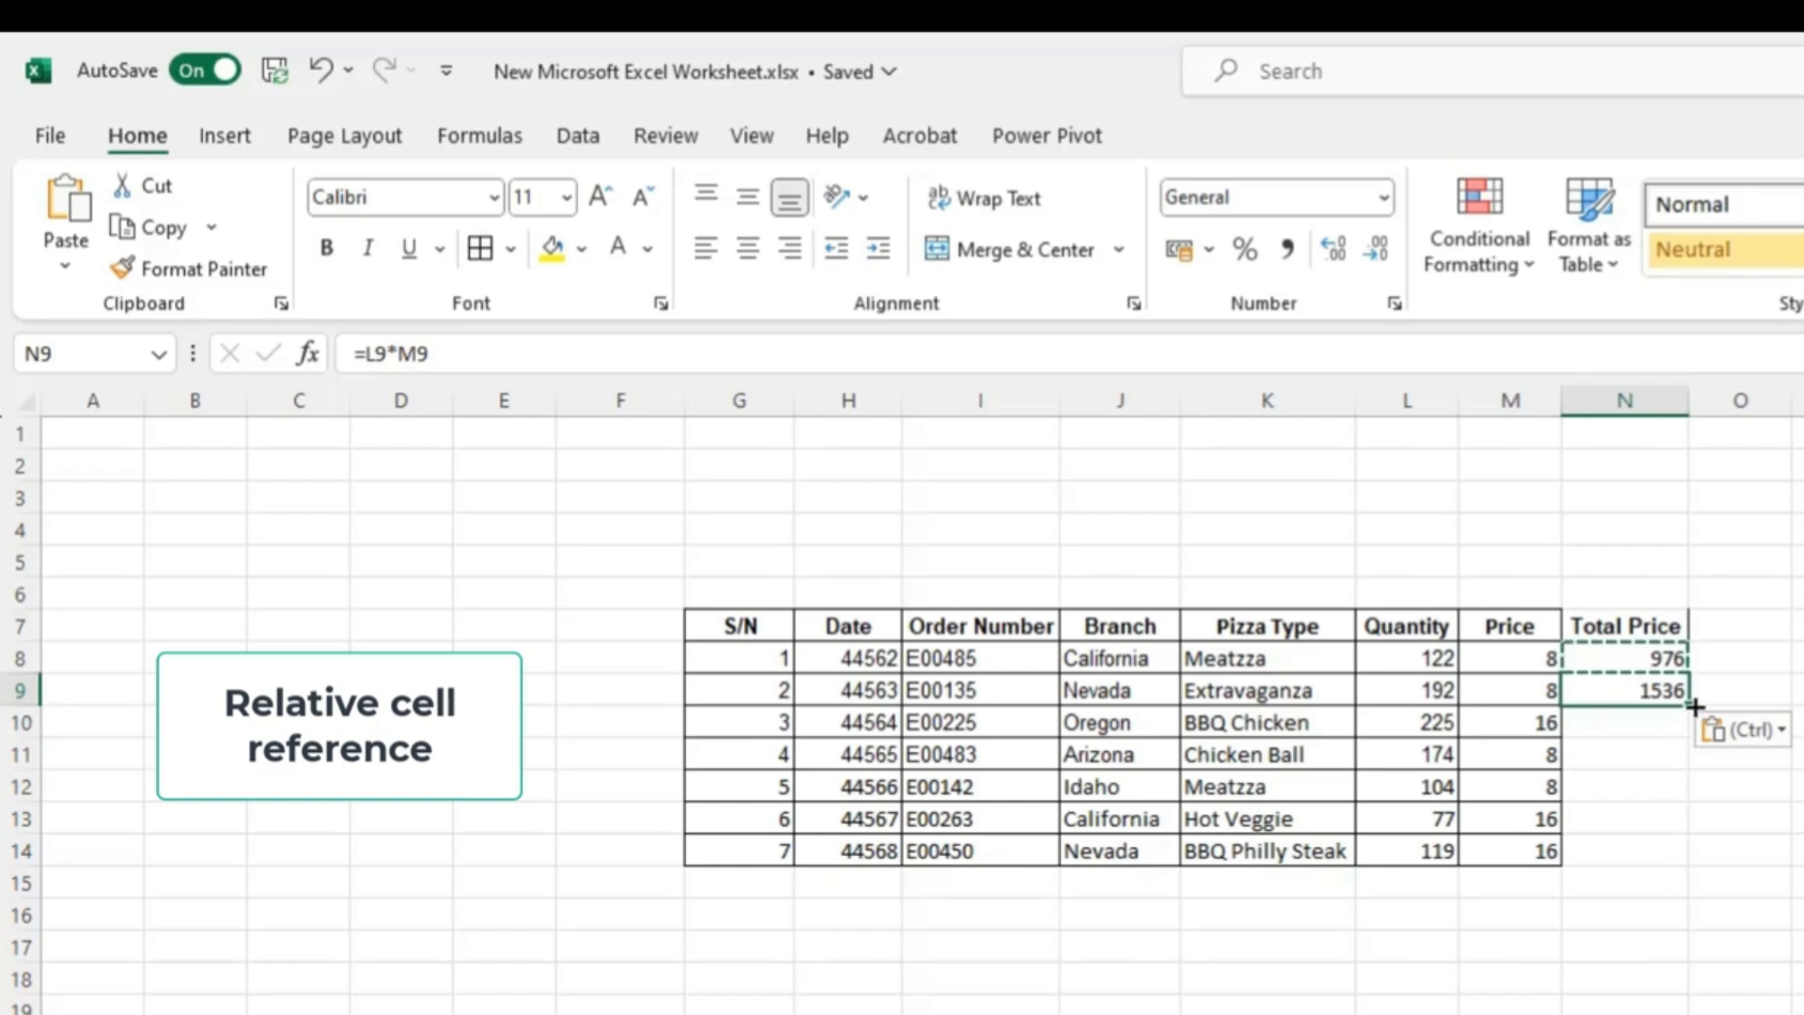
{"action": "left_click_drag", "start_coordinate": [1695, 707], "coordinate": [1686, 757]}
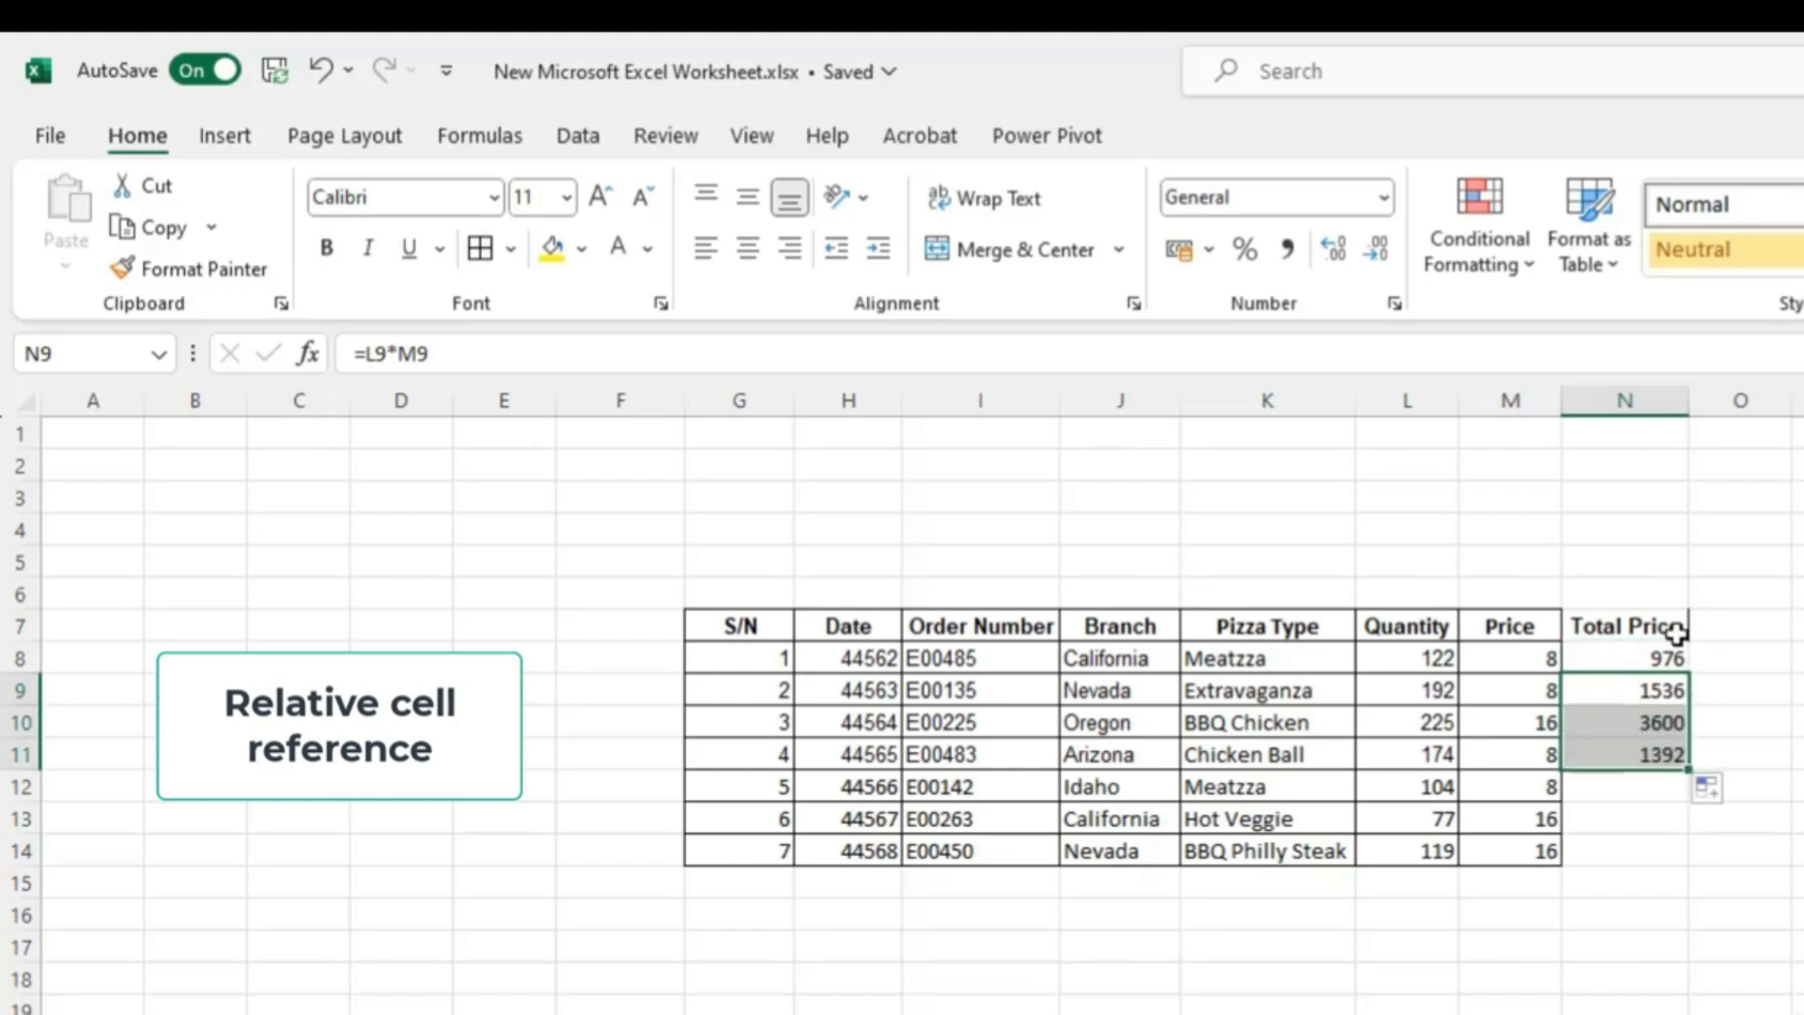
- Select N11:N14 and fill the formula down to complete the Total Price column
{"action": "left_click", "coordinate": [1606, 857]}
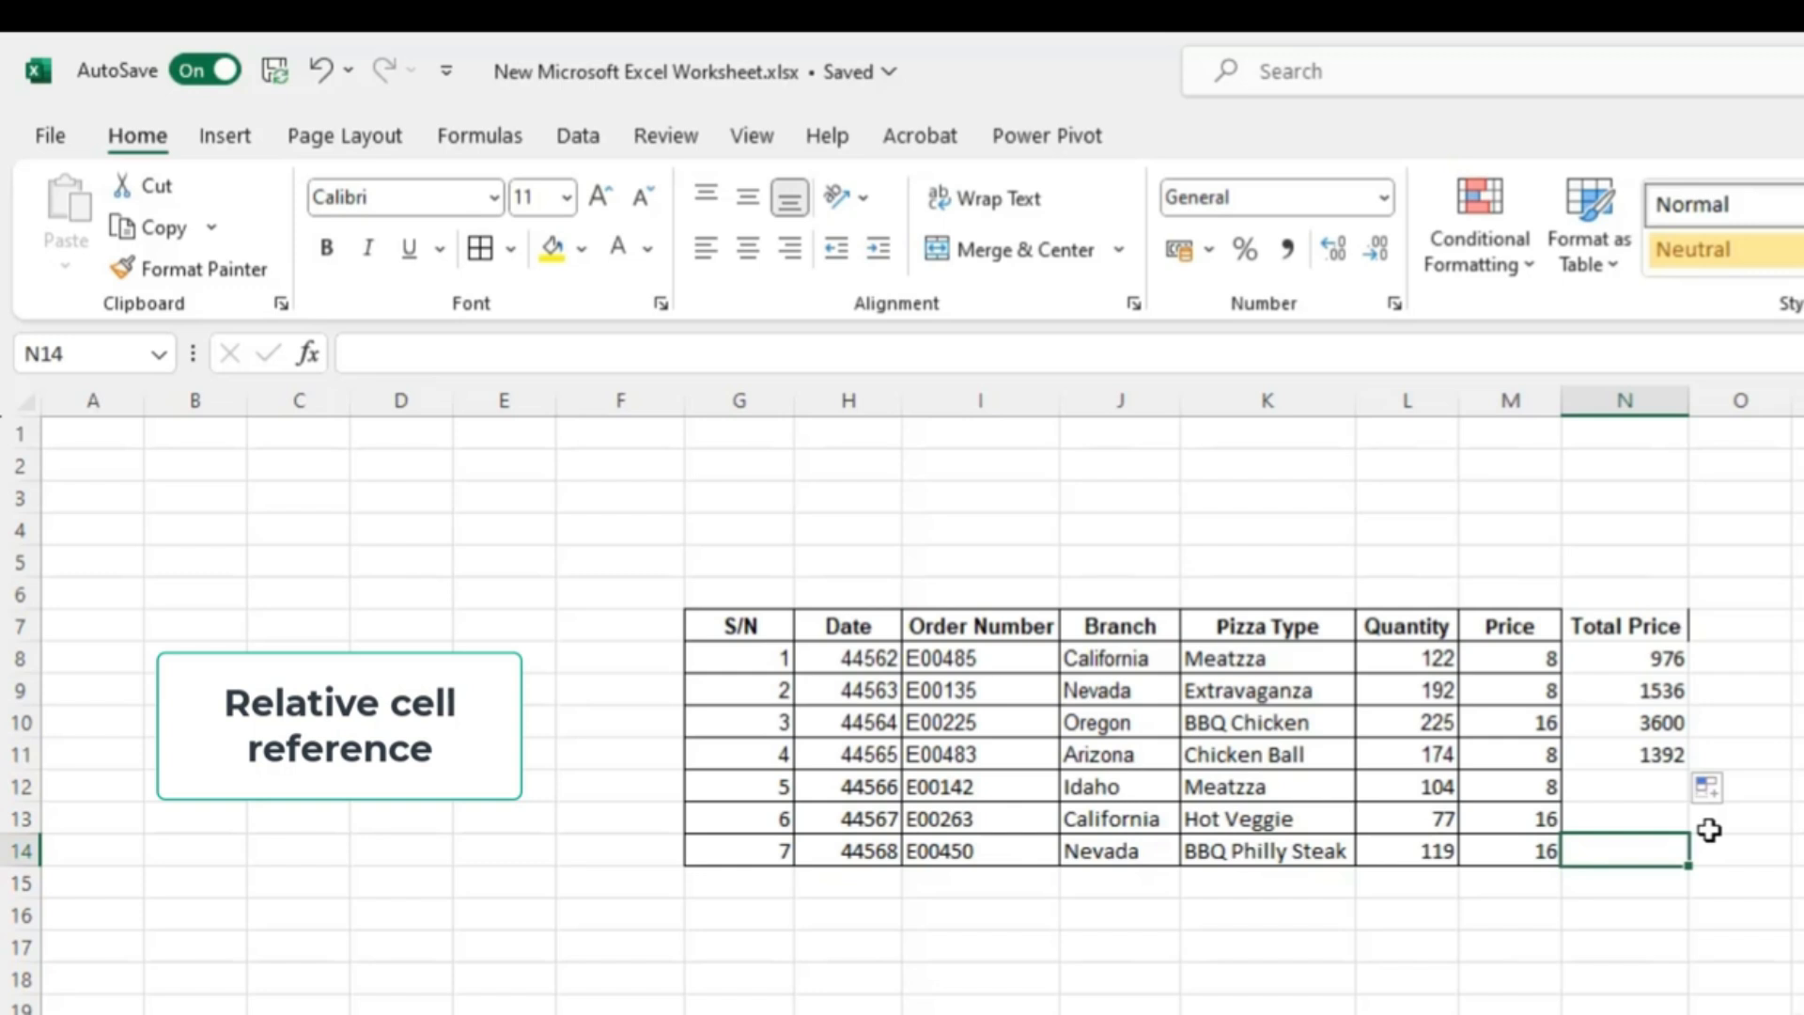
{"action": "key", "text": "shift+Up"}
{"action": "key", "text": "shift+Up"}
{"action": "key", "text": "shift+Up"}
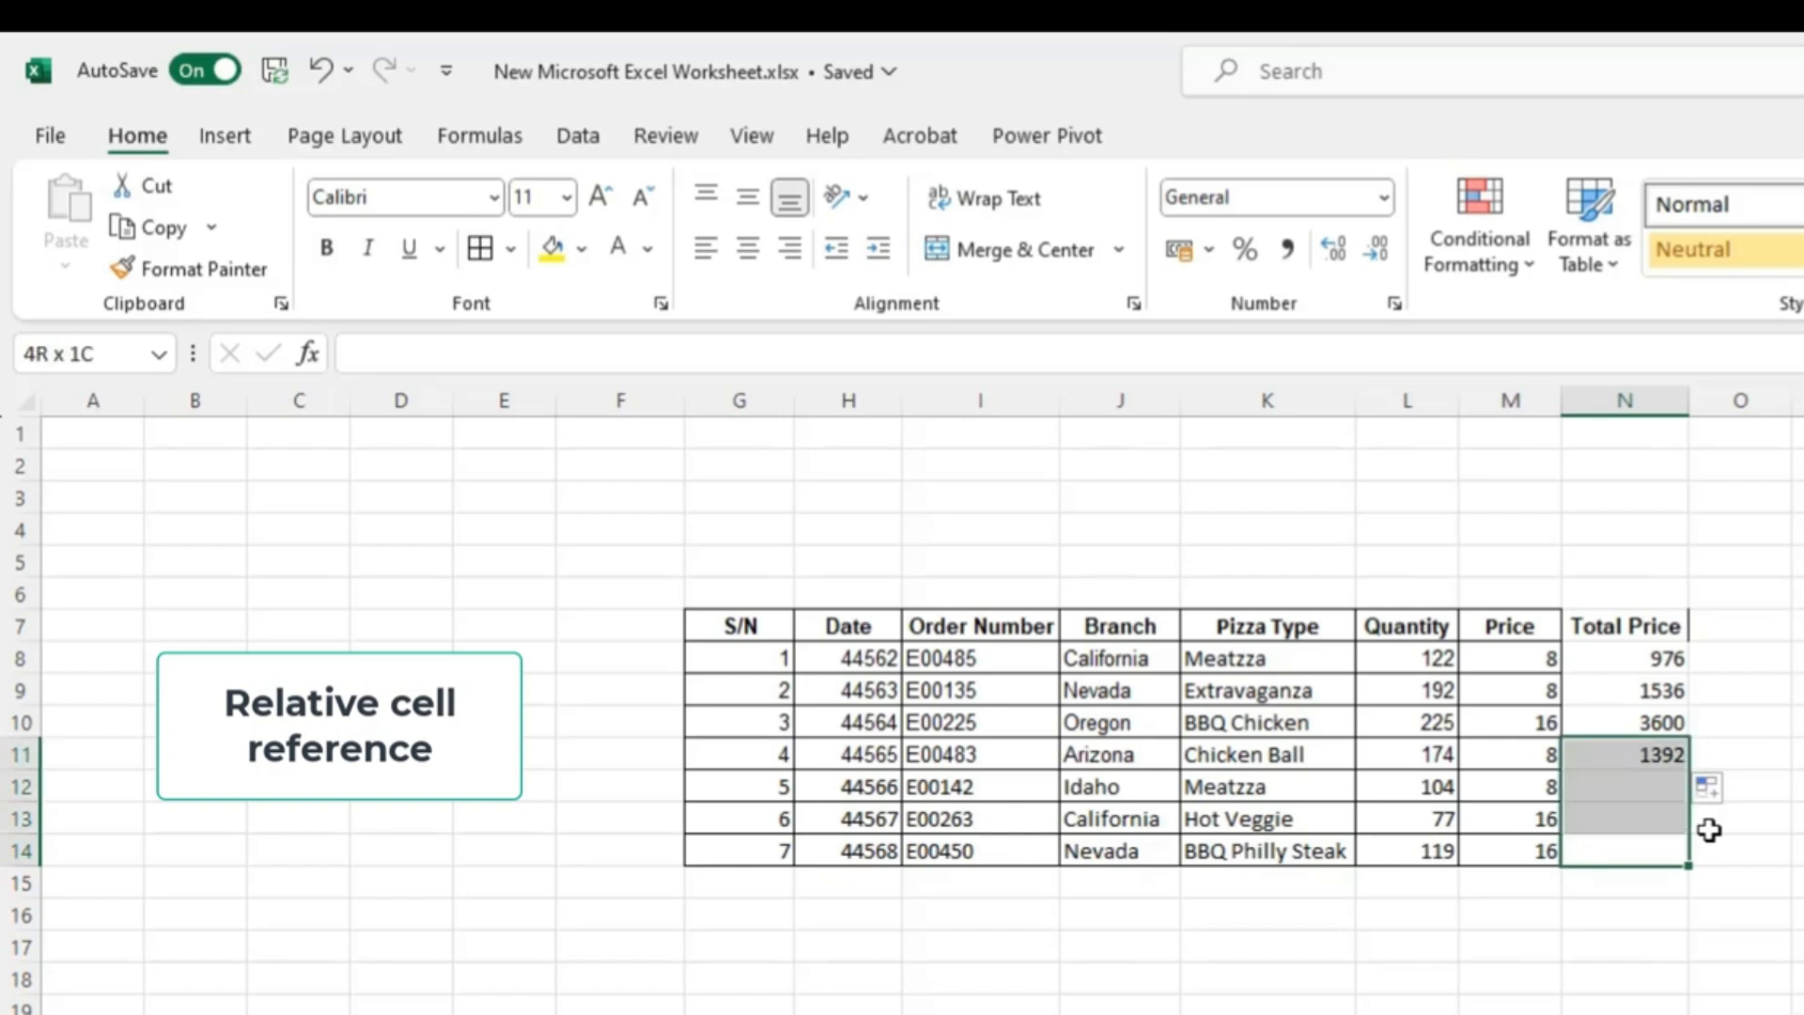
{"action": "key", "text": "ctrl+d"}
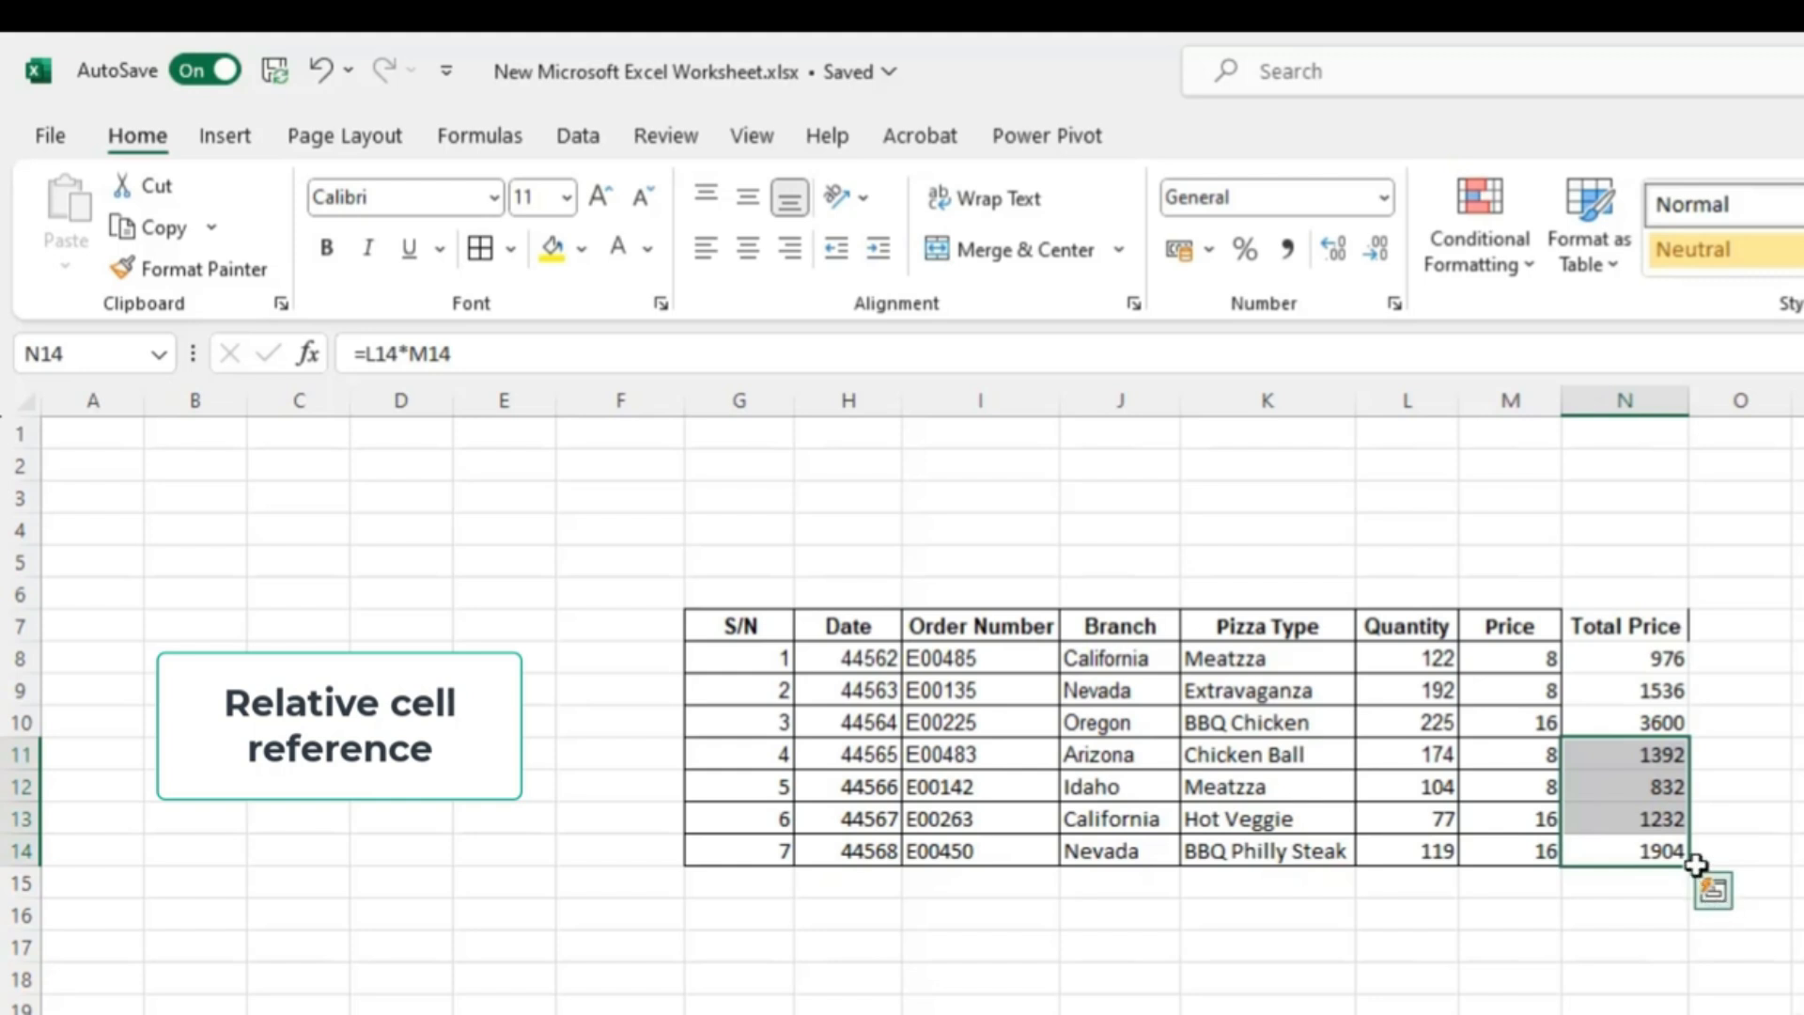
{"action": "left_click", "coordinate": [1718, 754]}
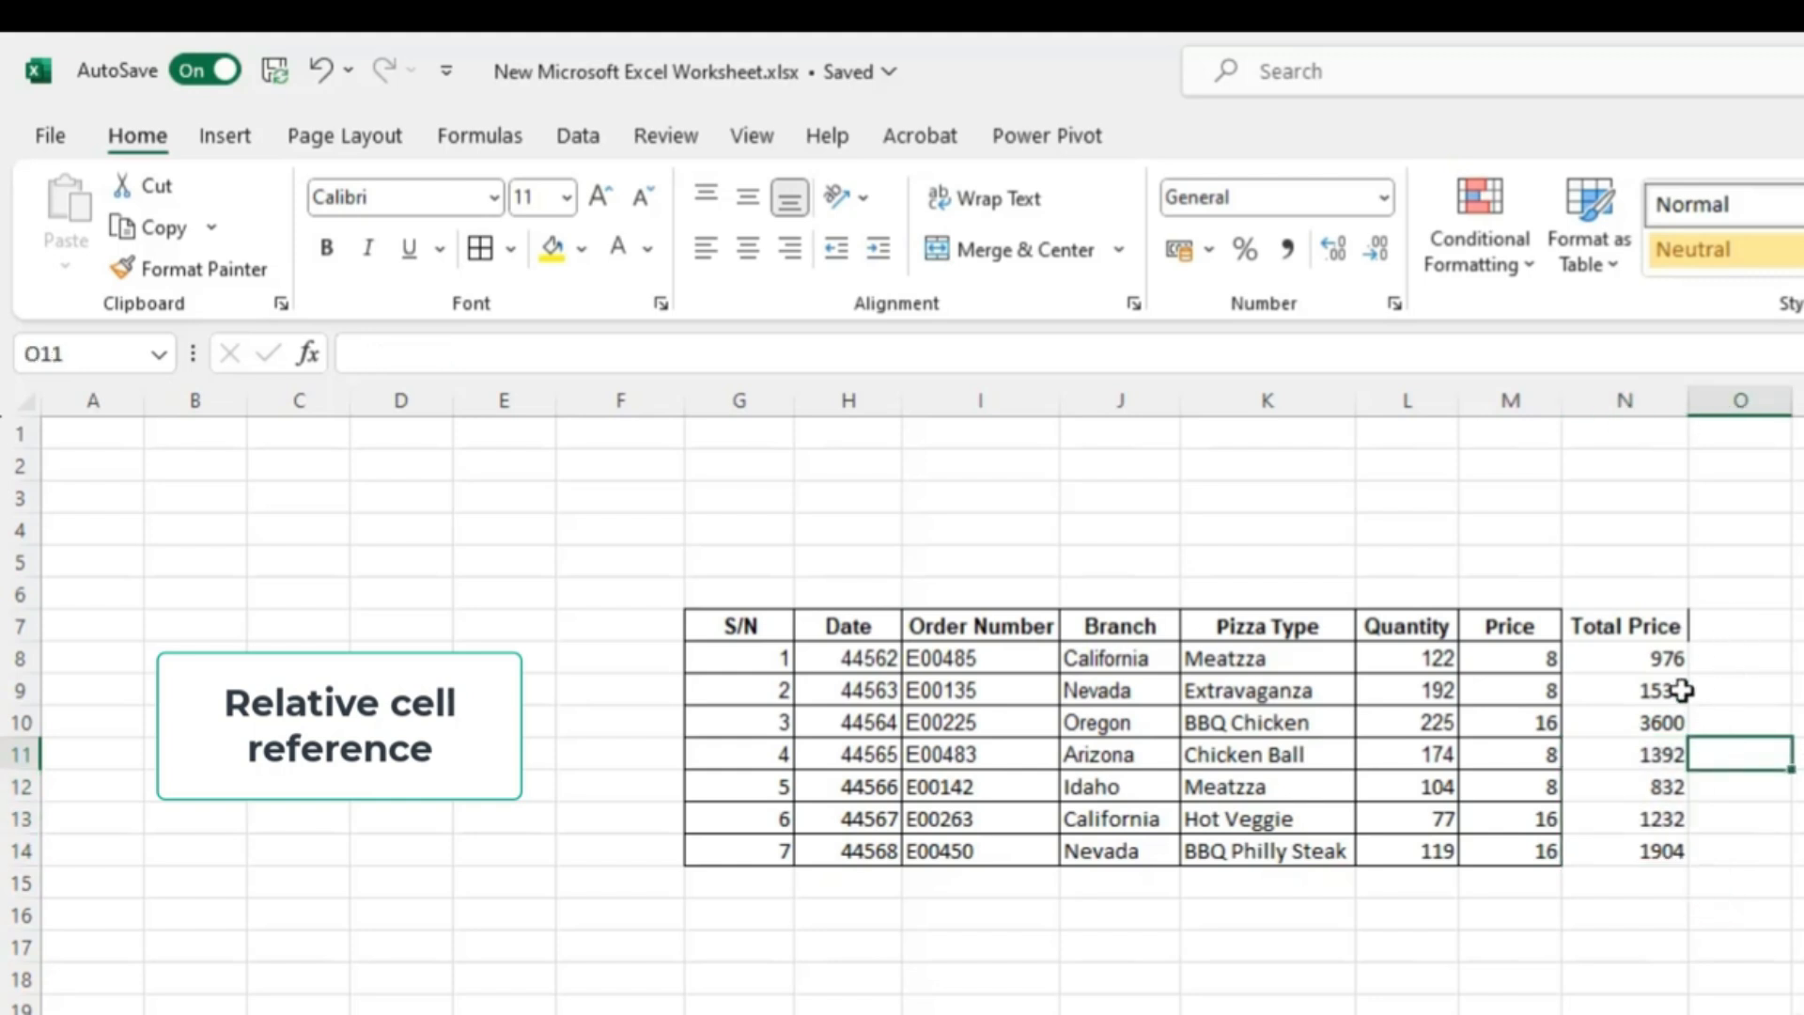
- Step through the Total Price cells to examine how each formula's references shift by row
{"action": "left_click", "coordinate": [1630, 660]}
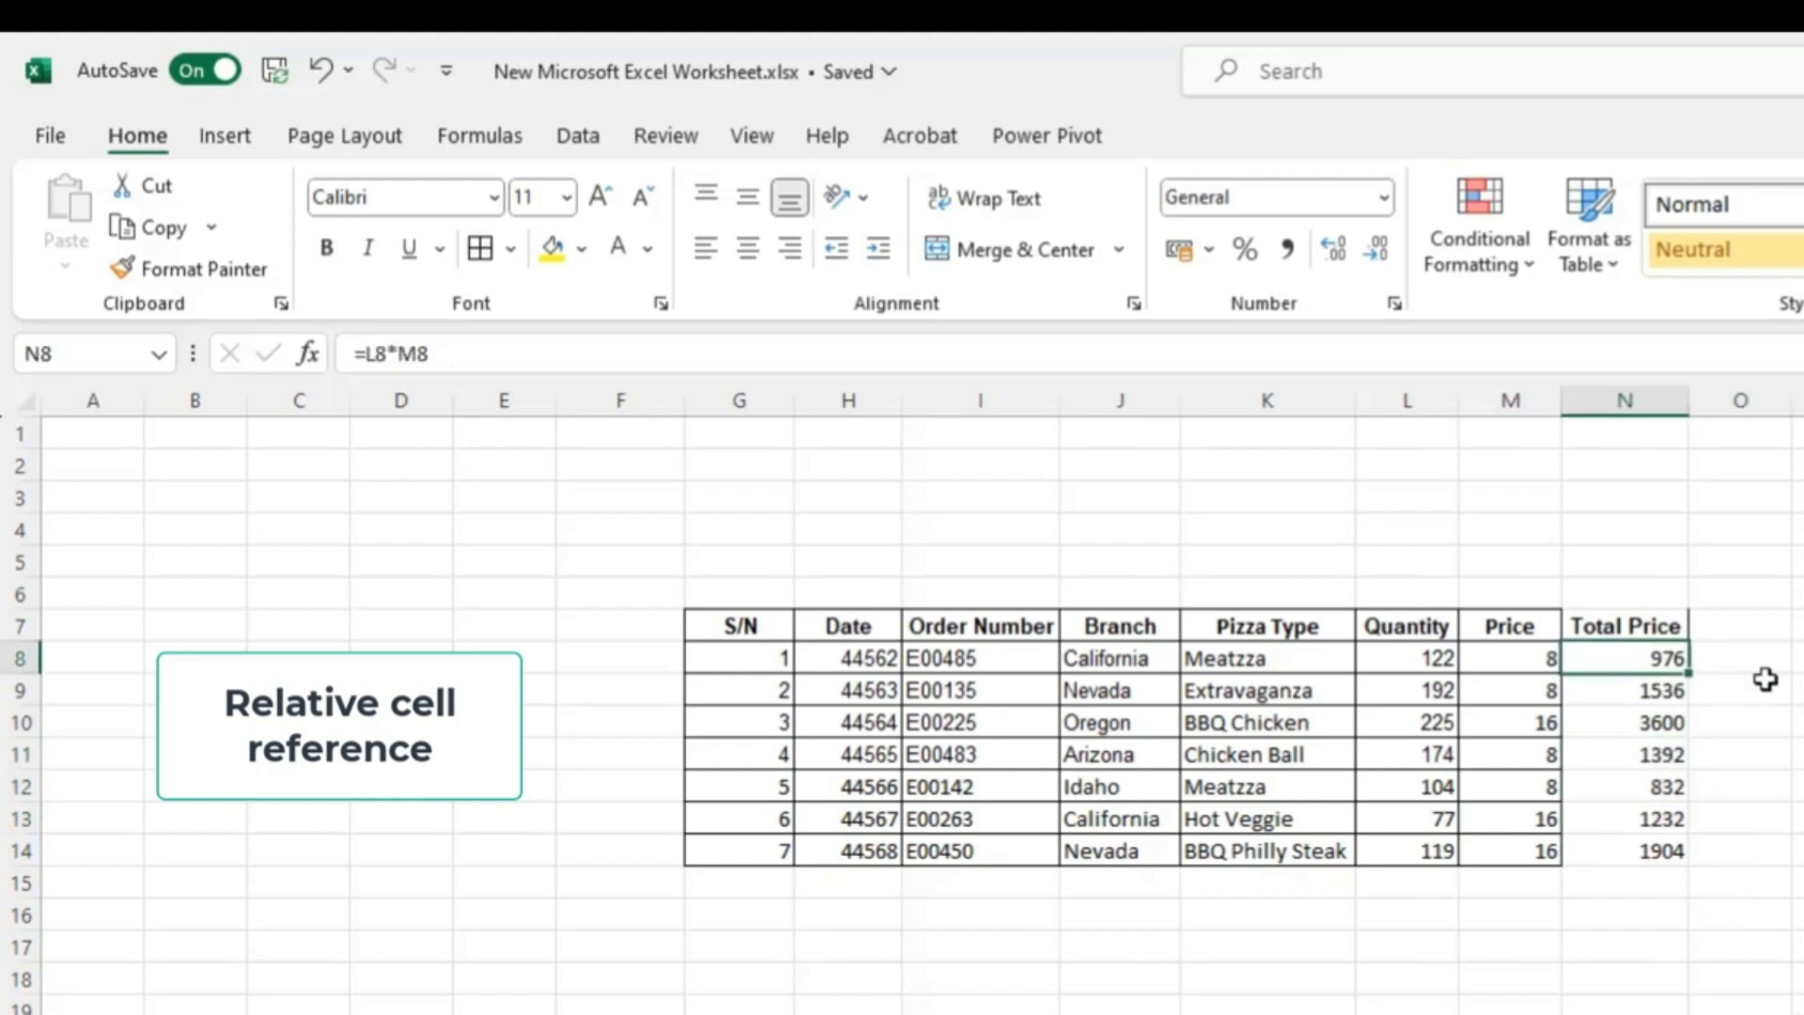
{"action": "key", "text": "Down"}
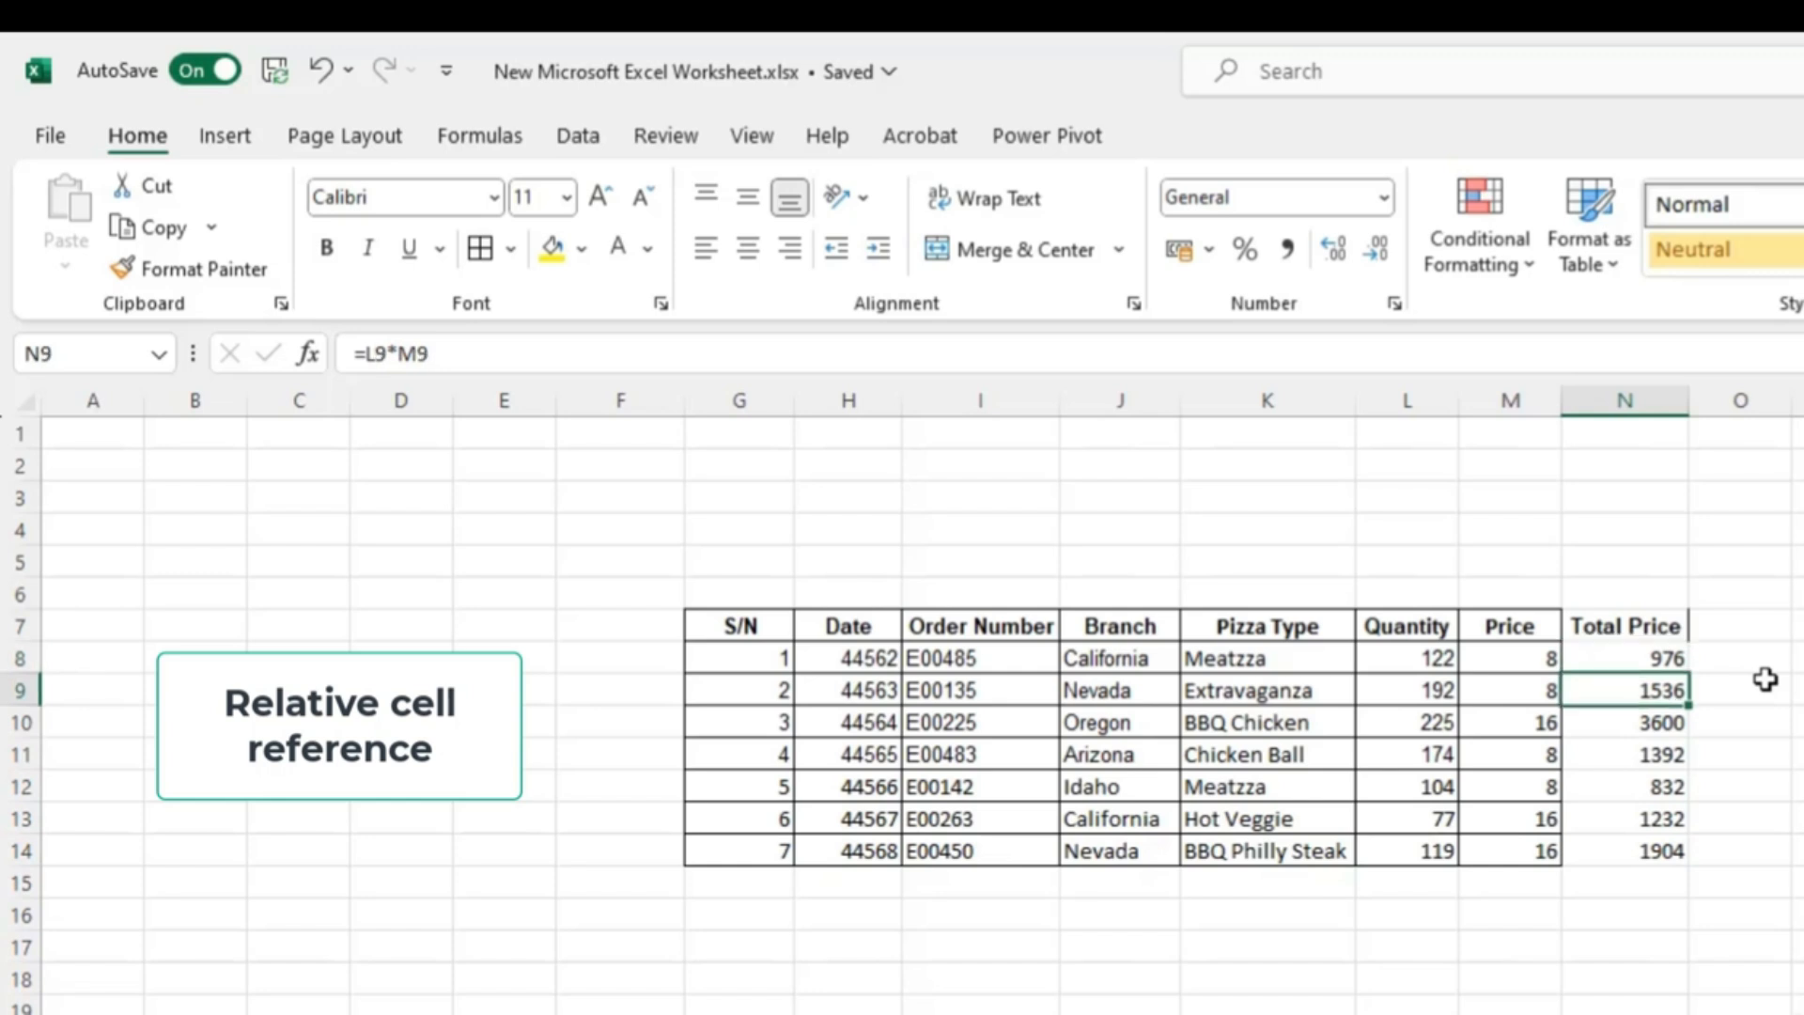
{"action": "key", "text": "Down"}
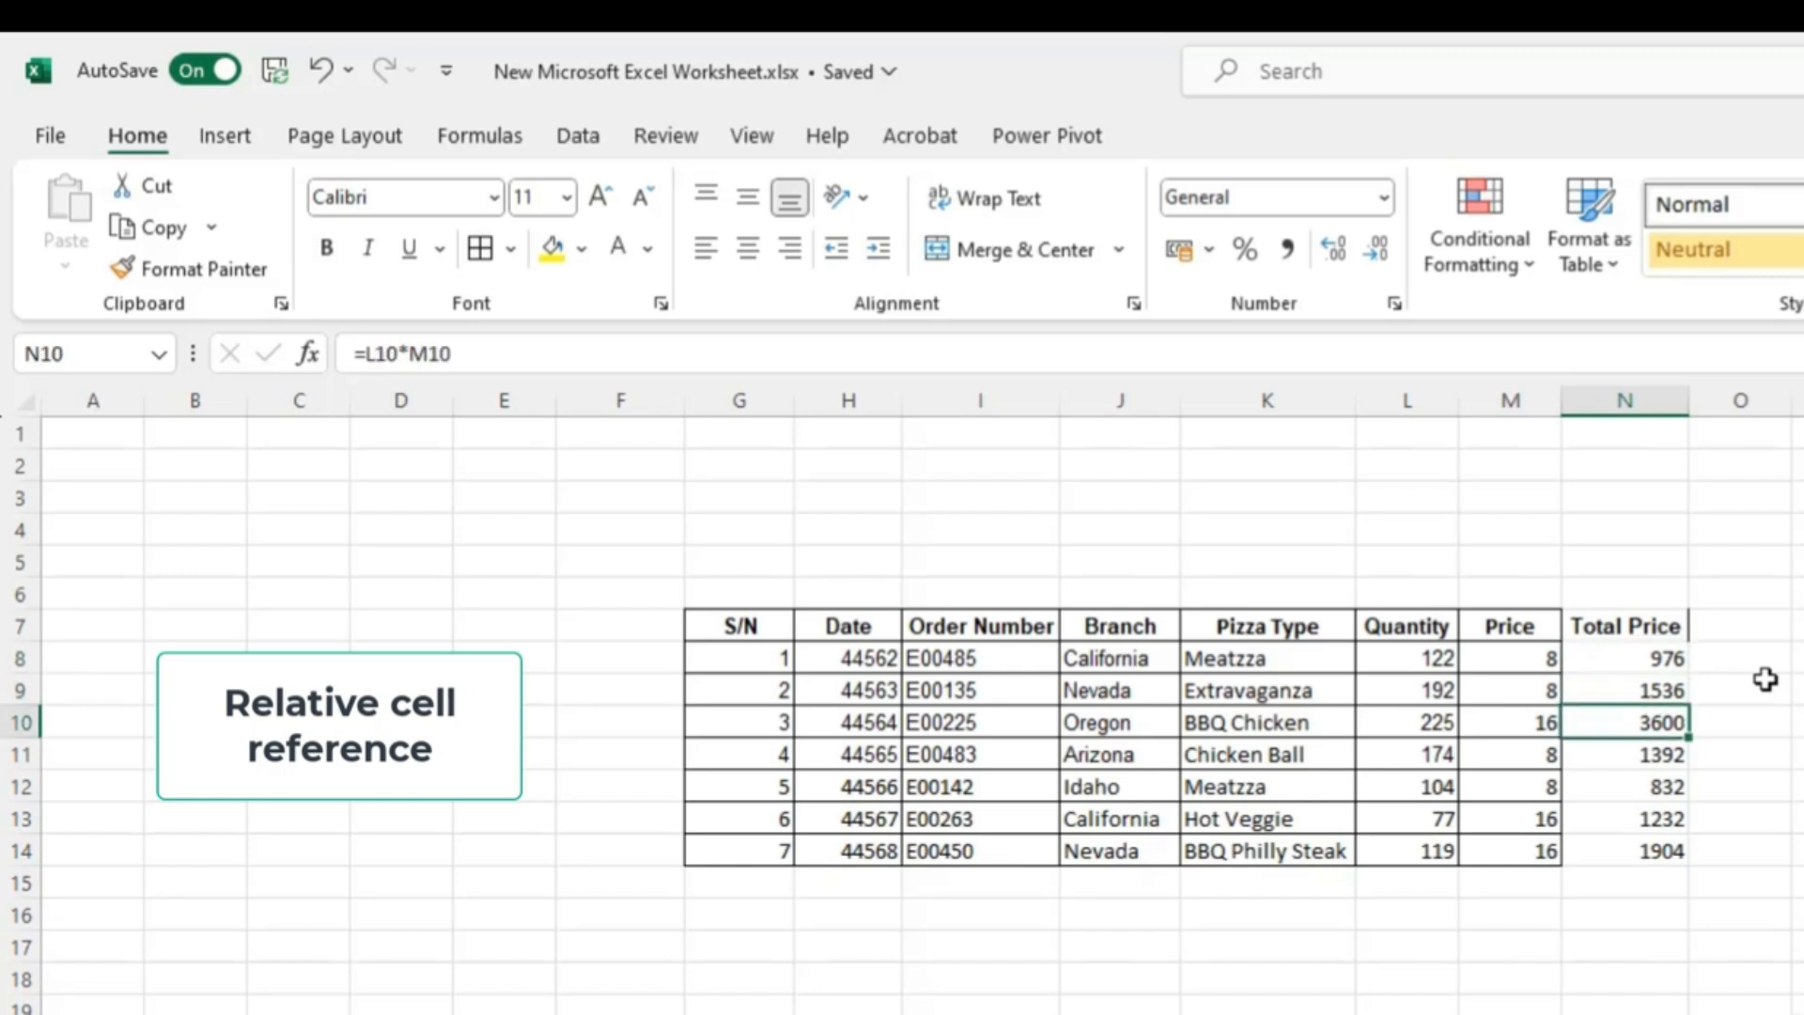
{"action": "key", "text": "Down"}
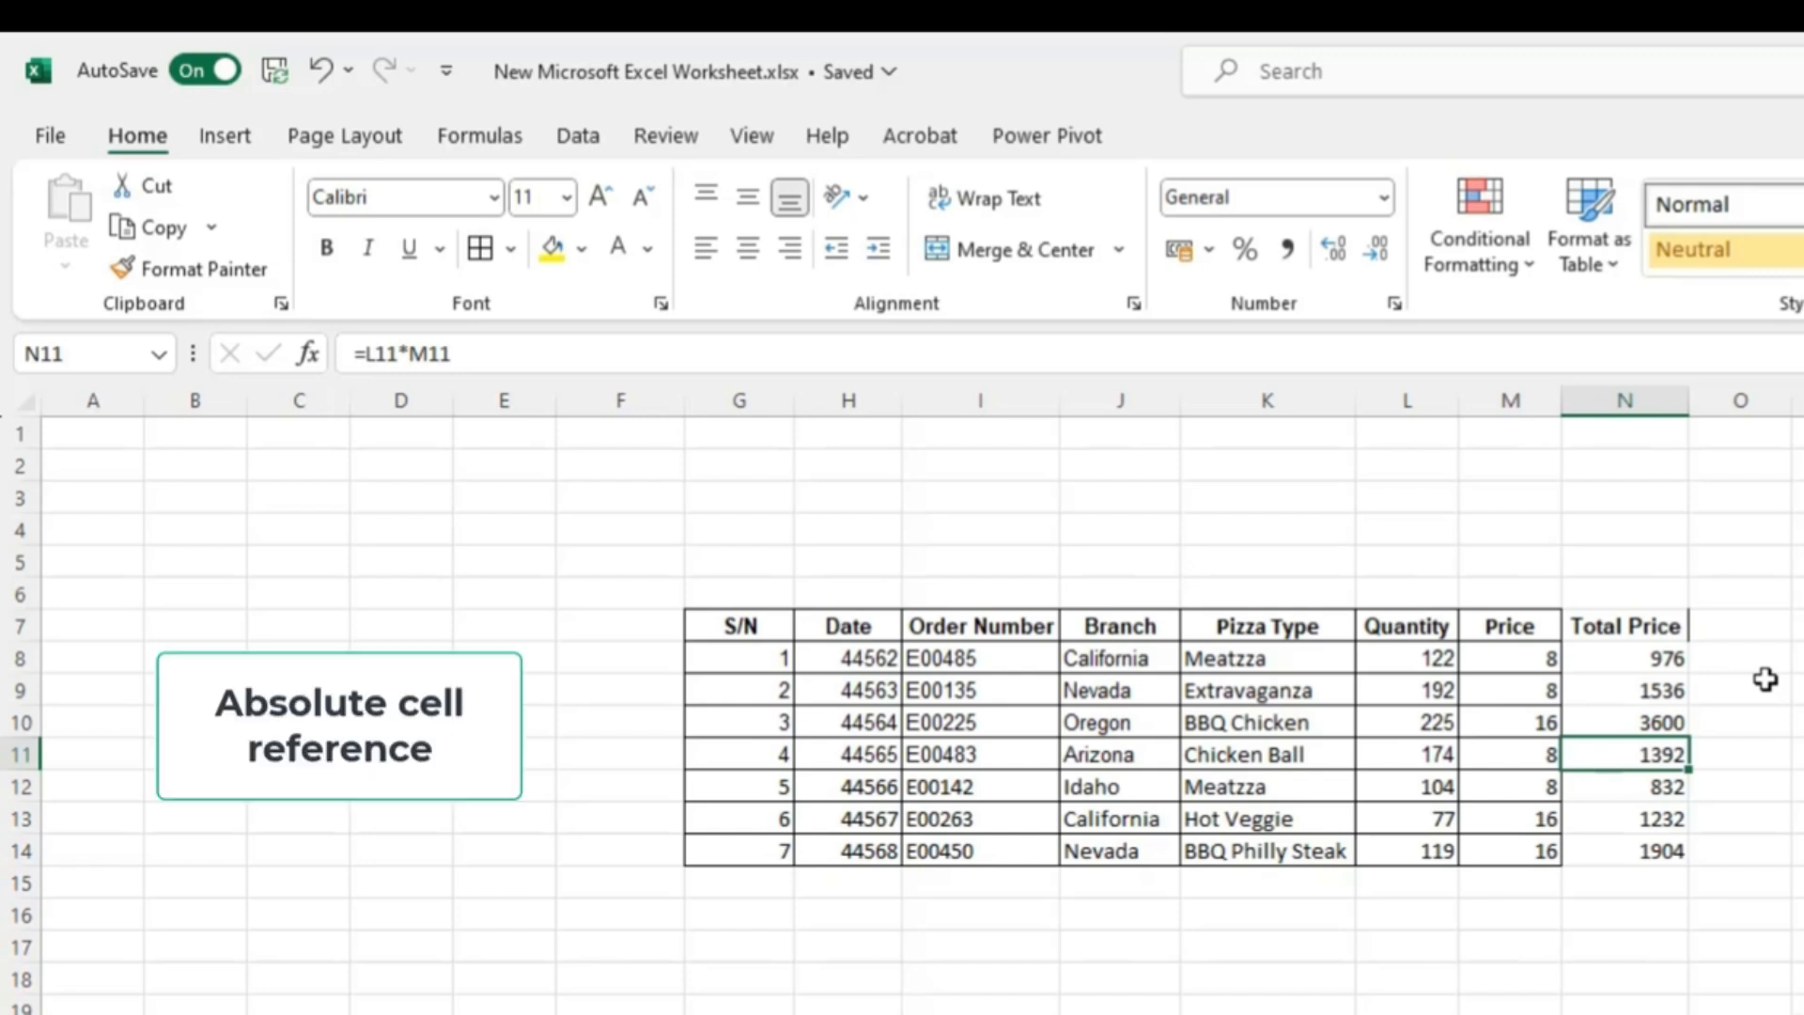
{"action": "key", "text": "Down"}
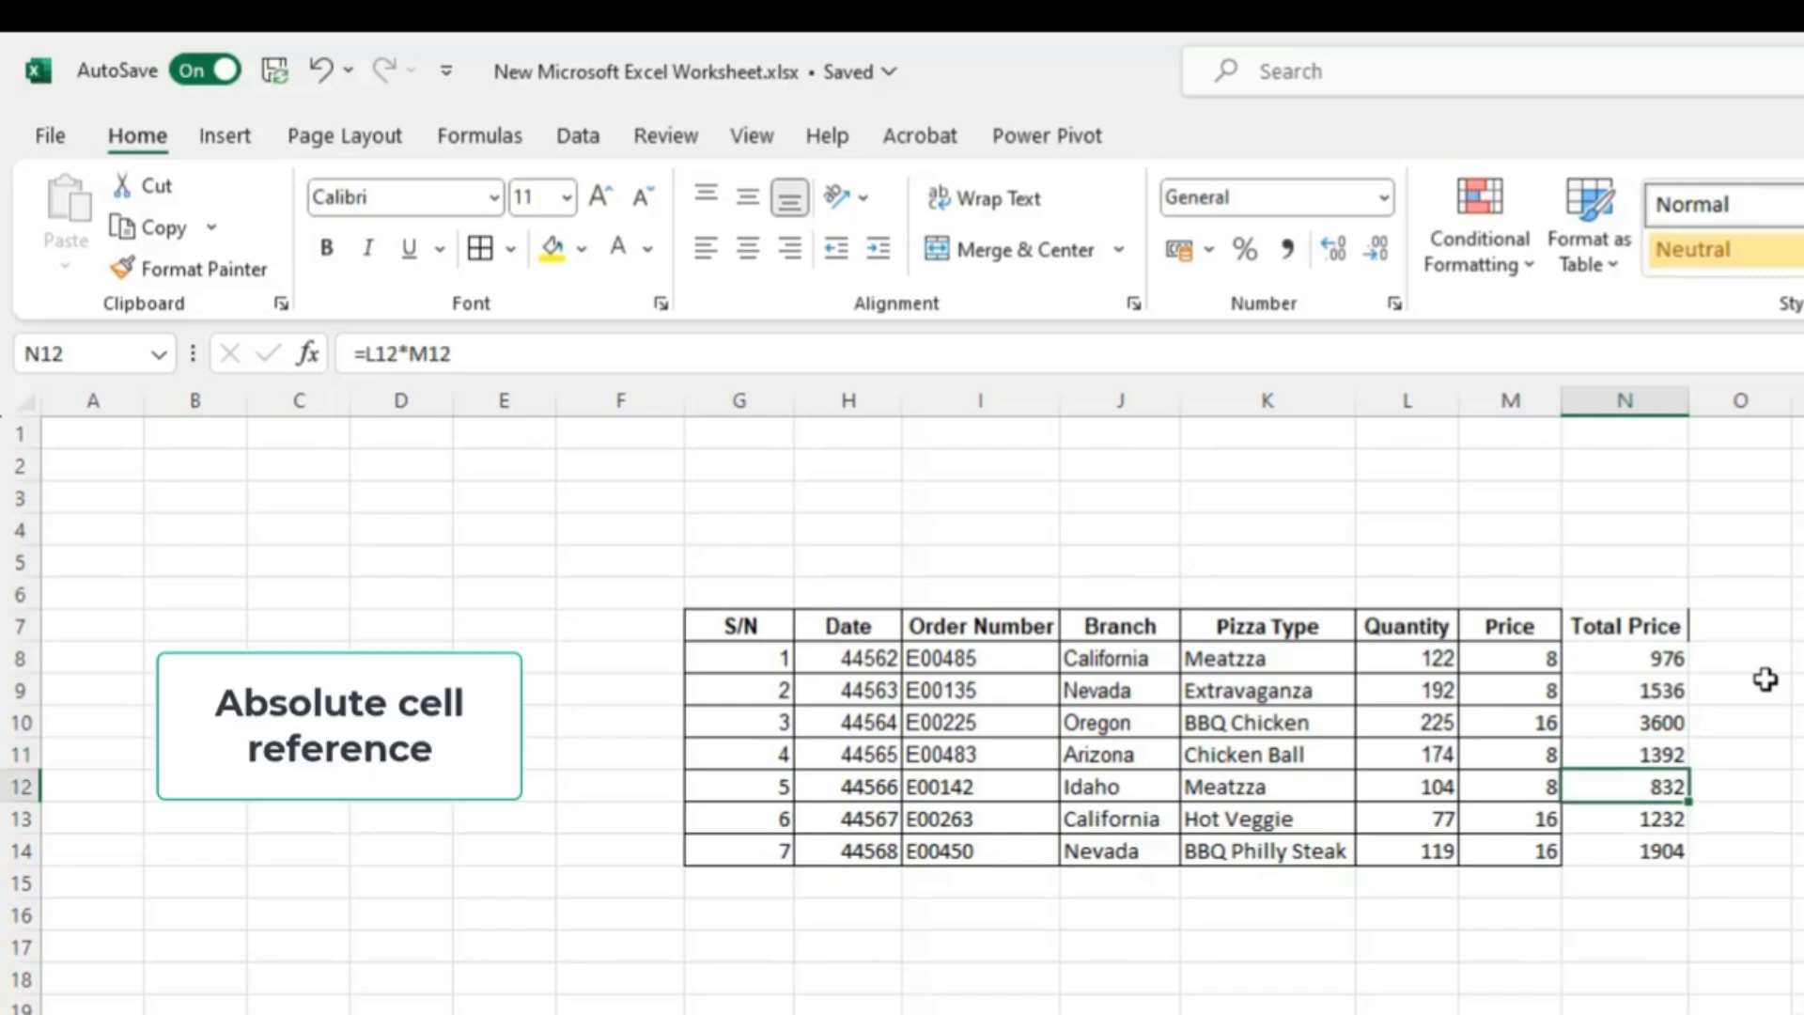
{"action": "left_click", "coordinate": [1651, 656]}
{"action": "left_click", "coordinate": [1644, 673]}
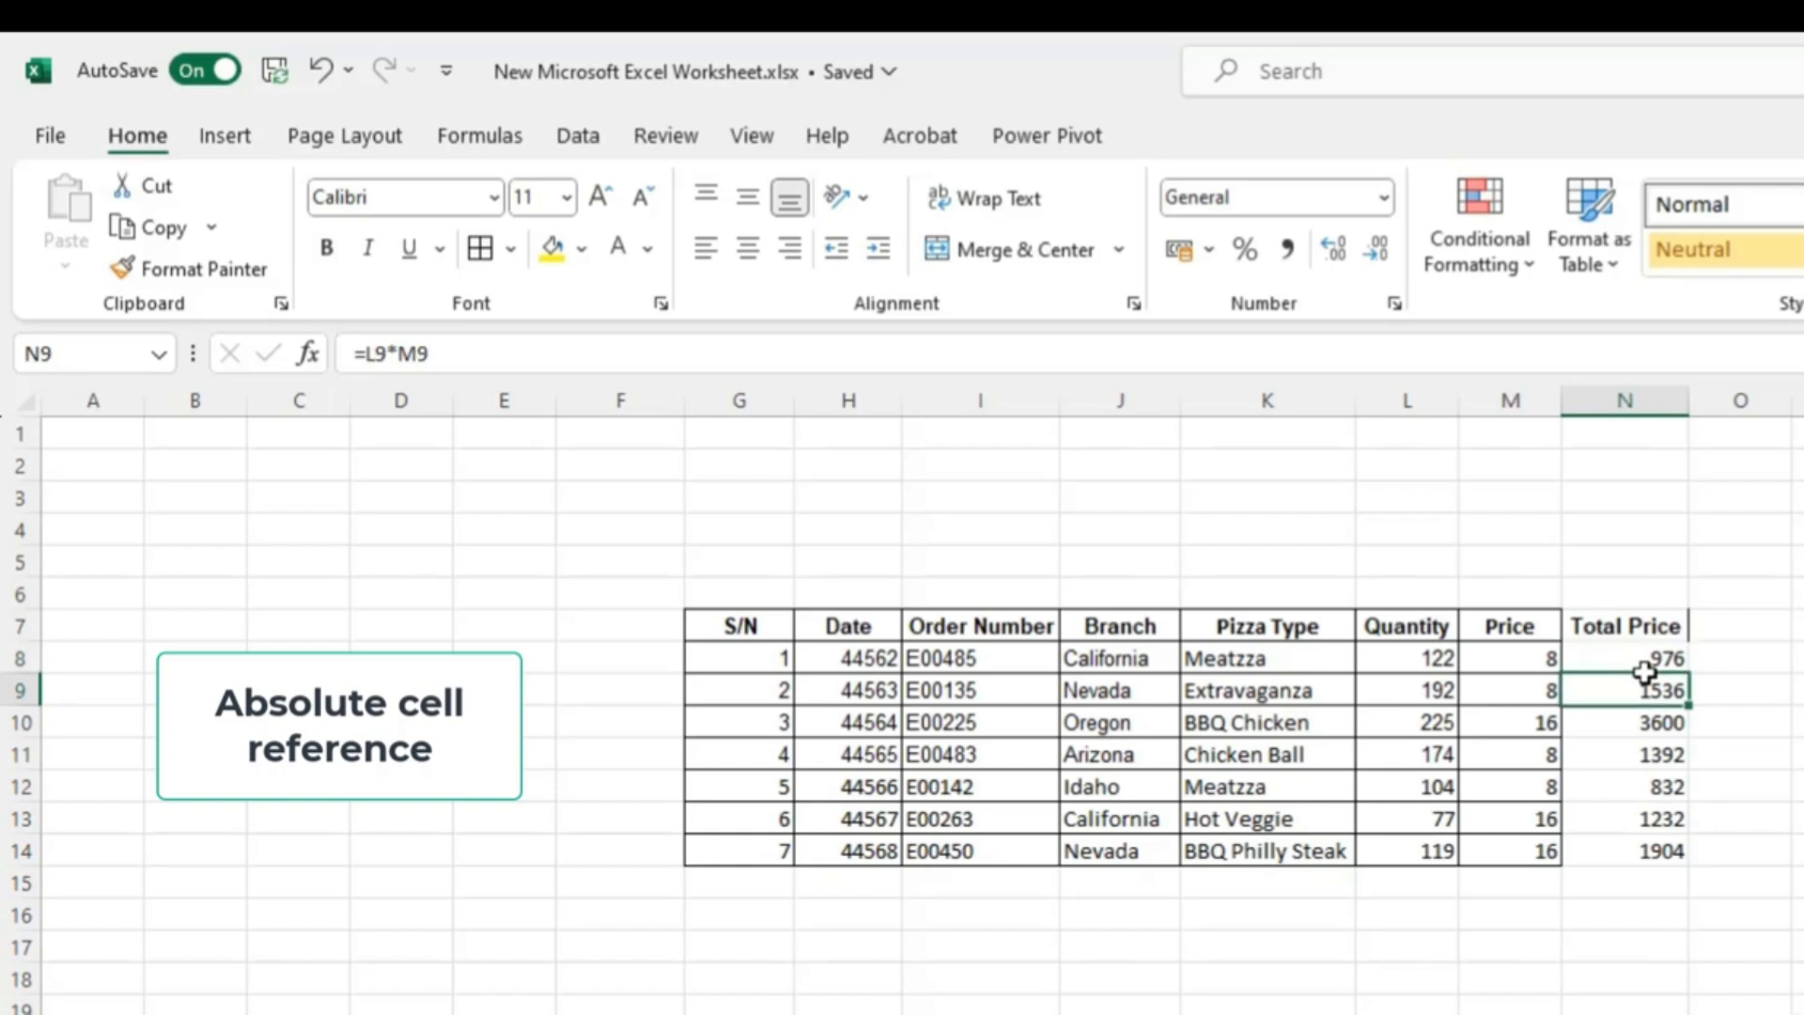
- Continue down the Total Price column through N14, checking each row's formula
{"action": "key", "text": "Down"}
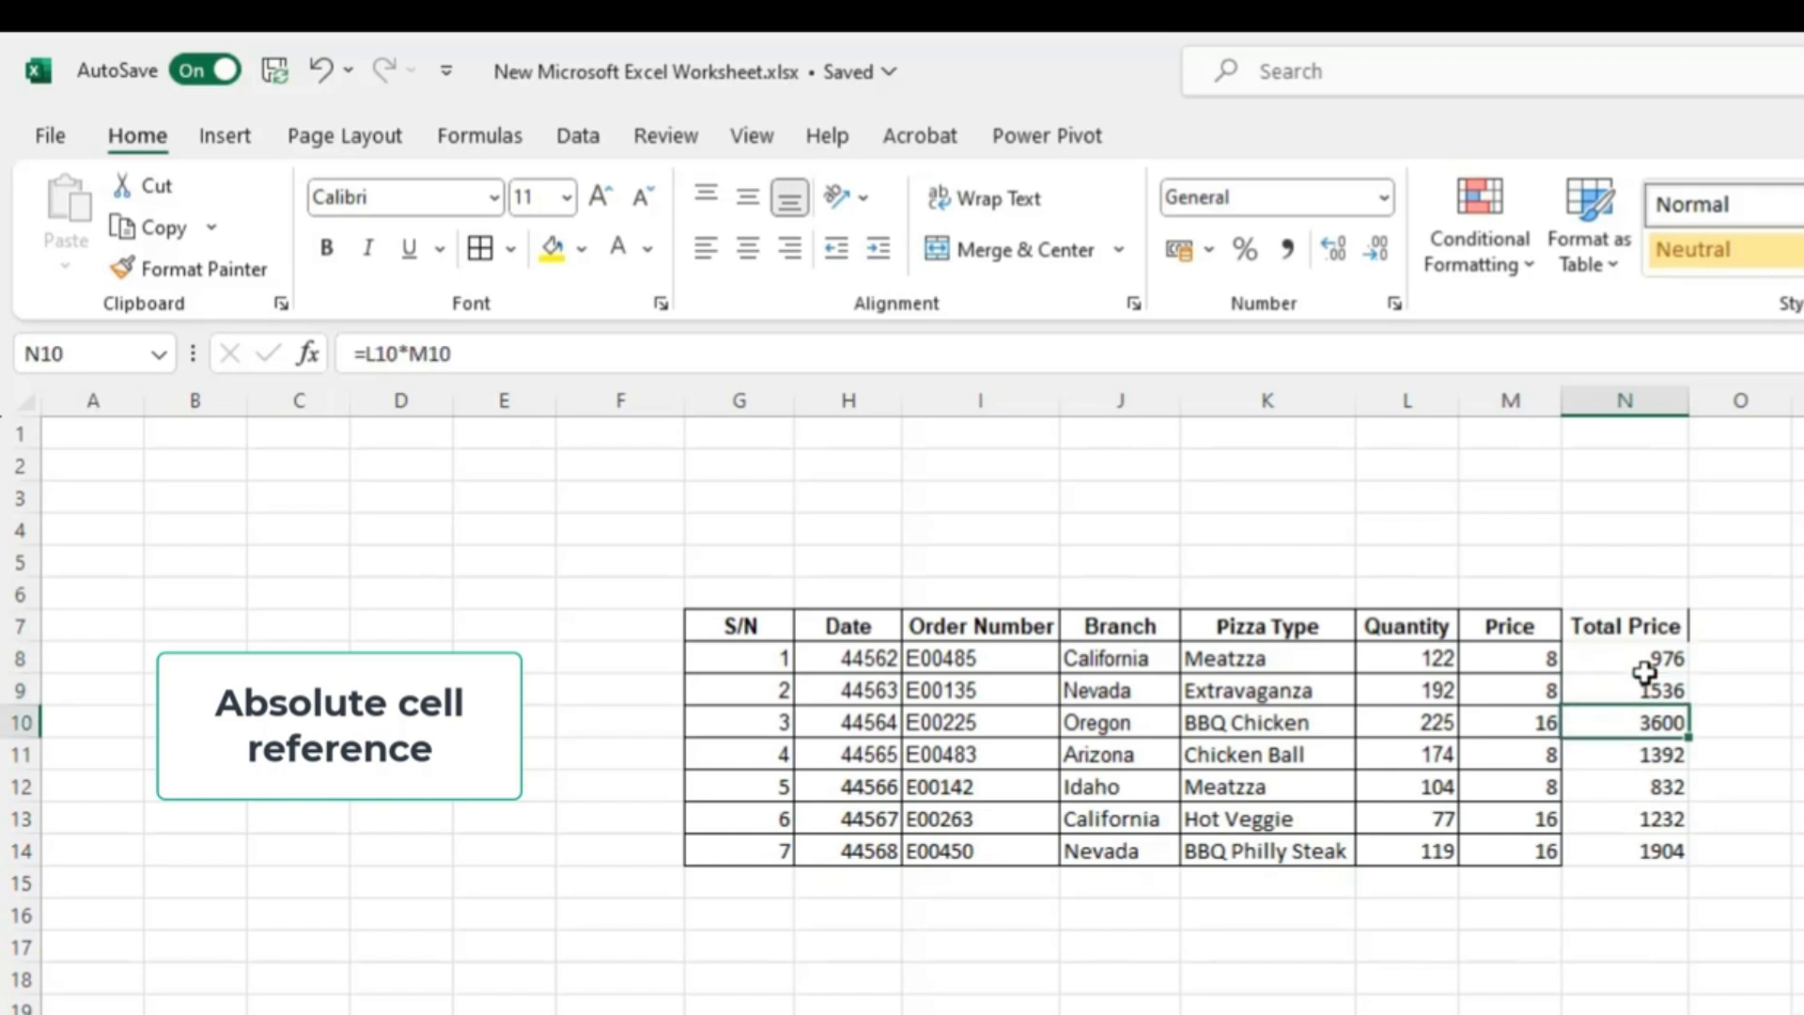
{"action": "key", "text": "Down"}
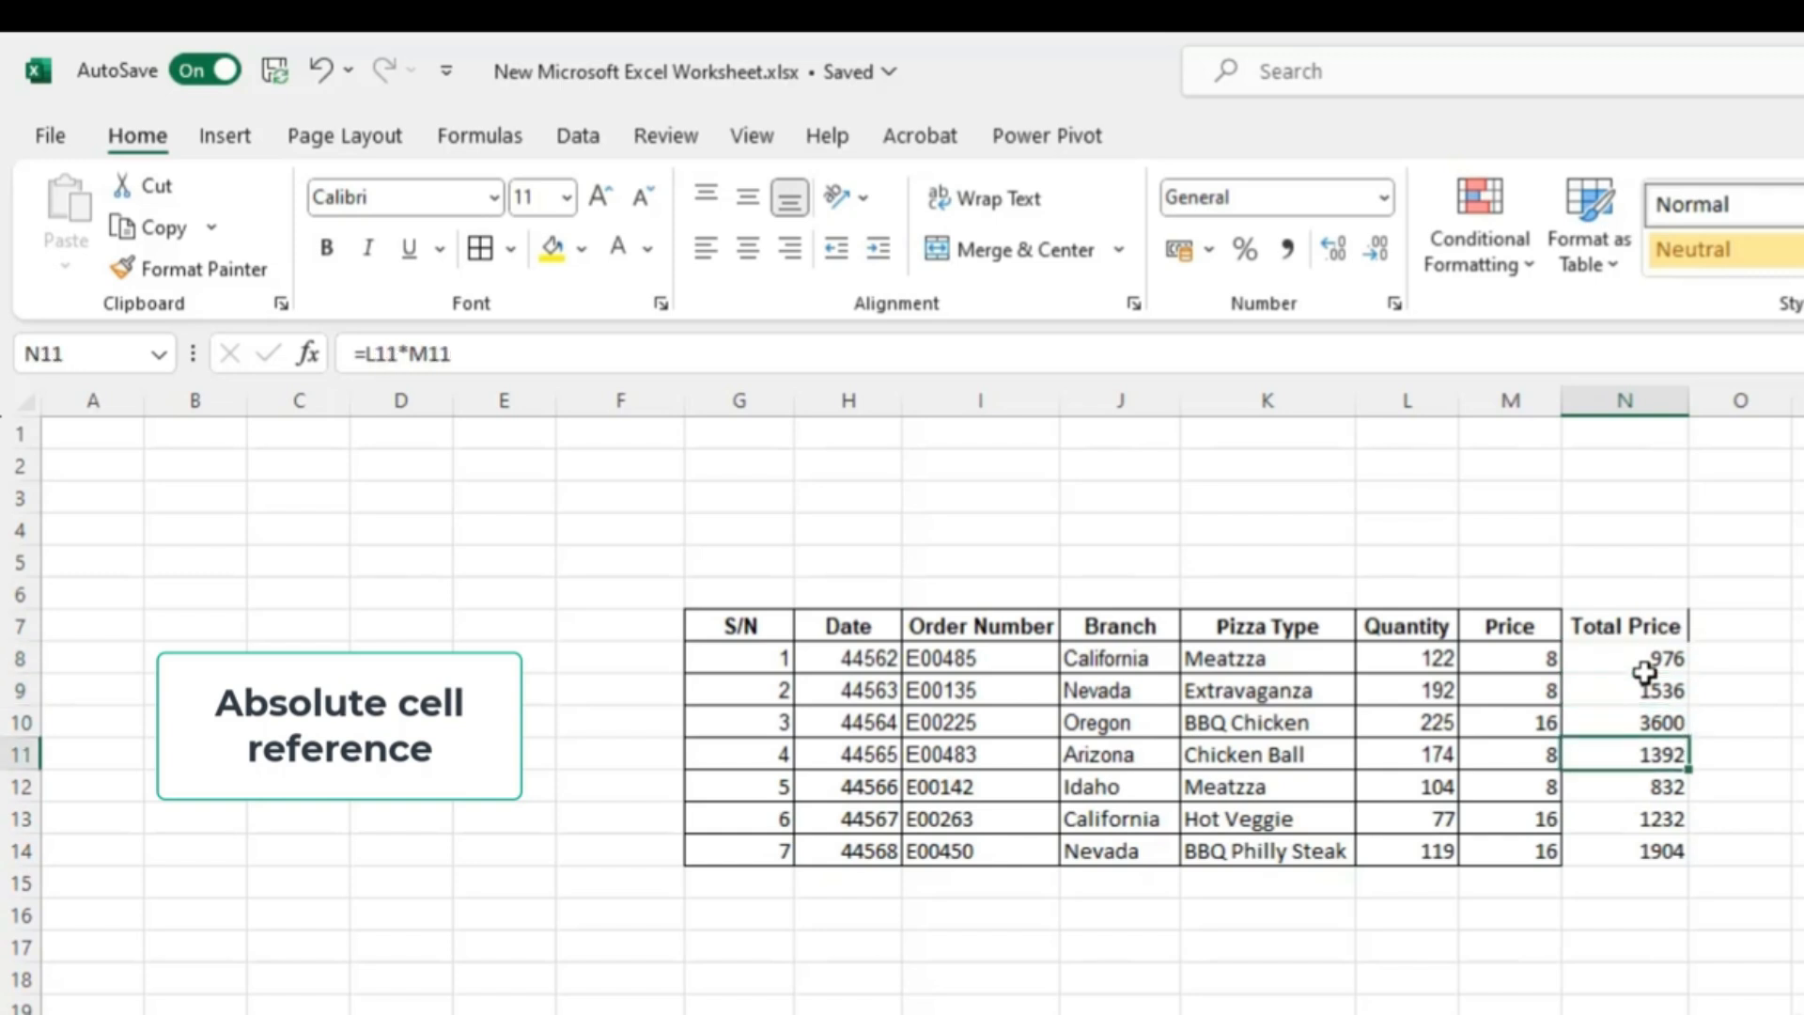
{"action": "key", "text": "Down"}
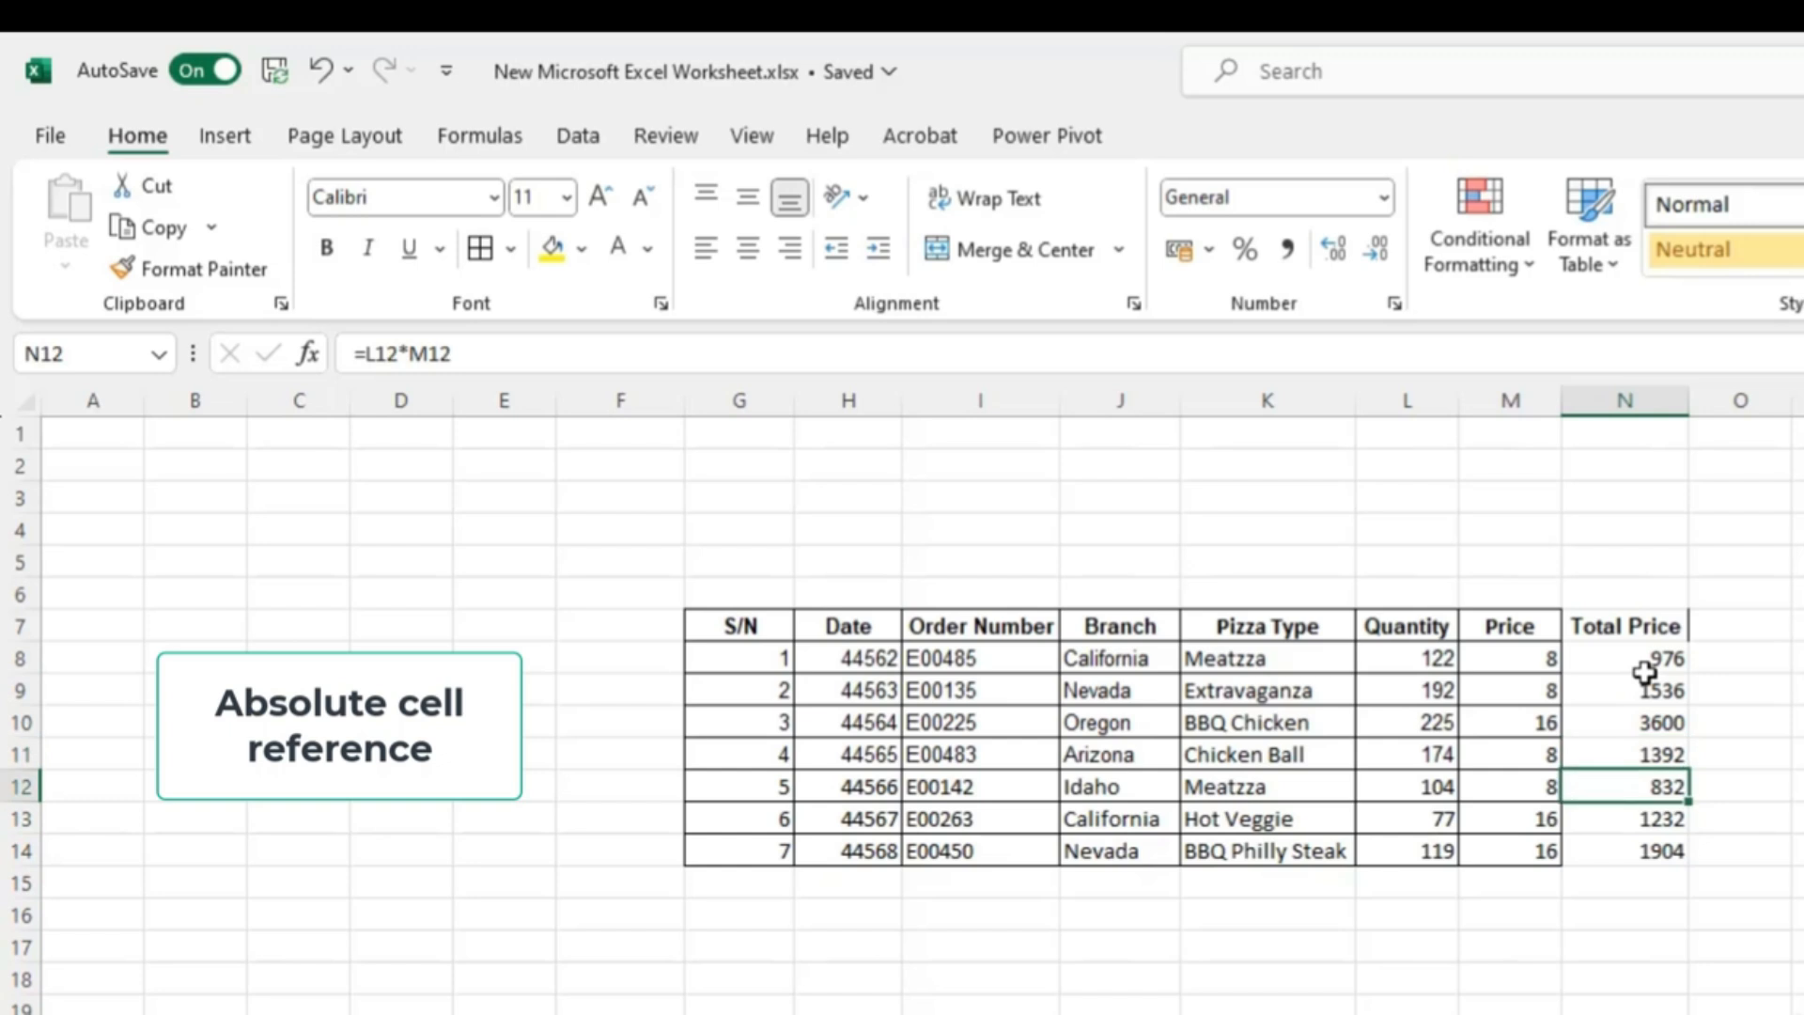
{"action": "key", "text": "Down"}
{"action": "key", "text": "Down"}
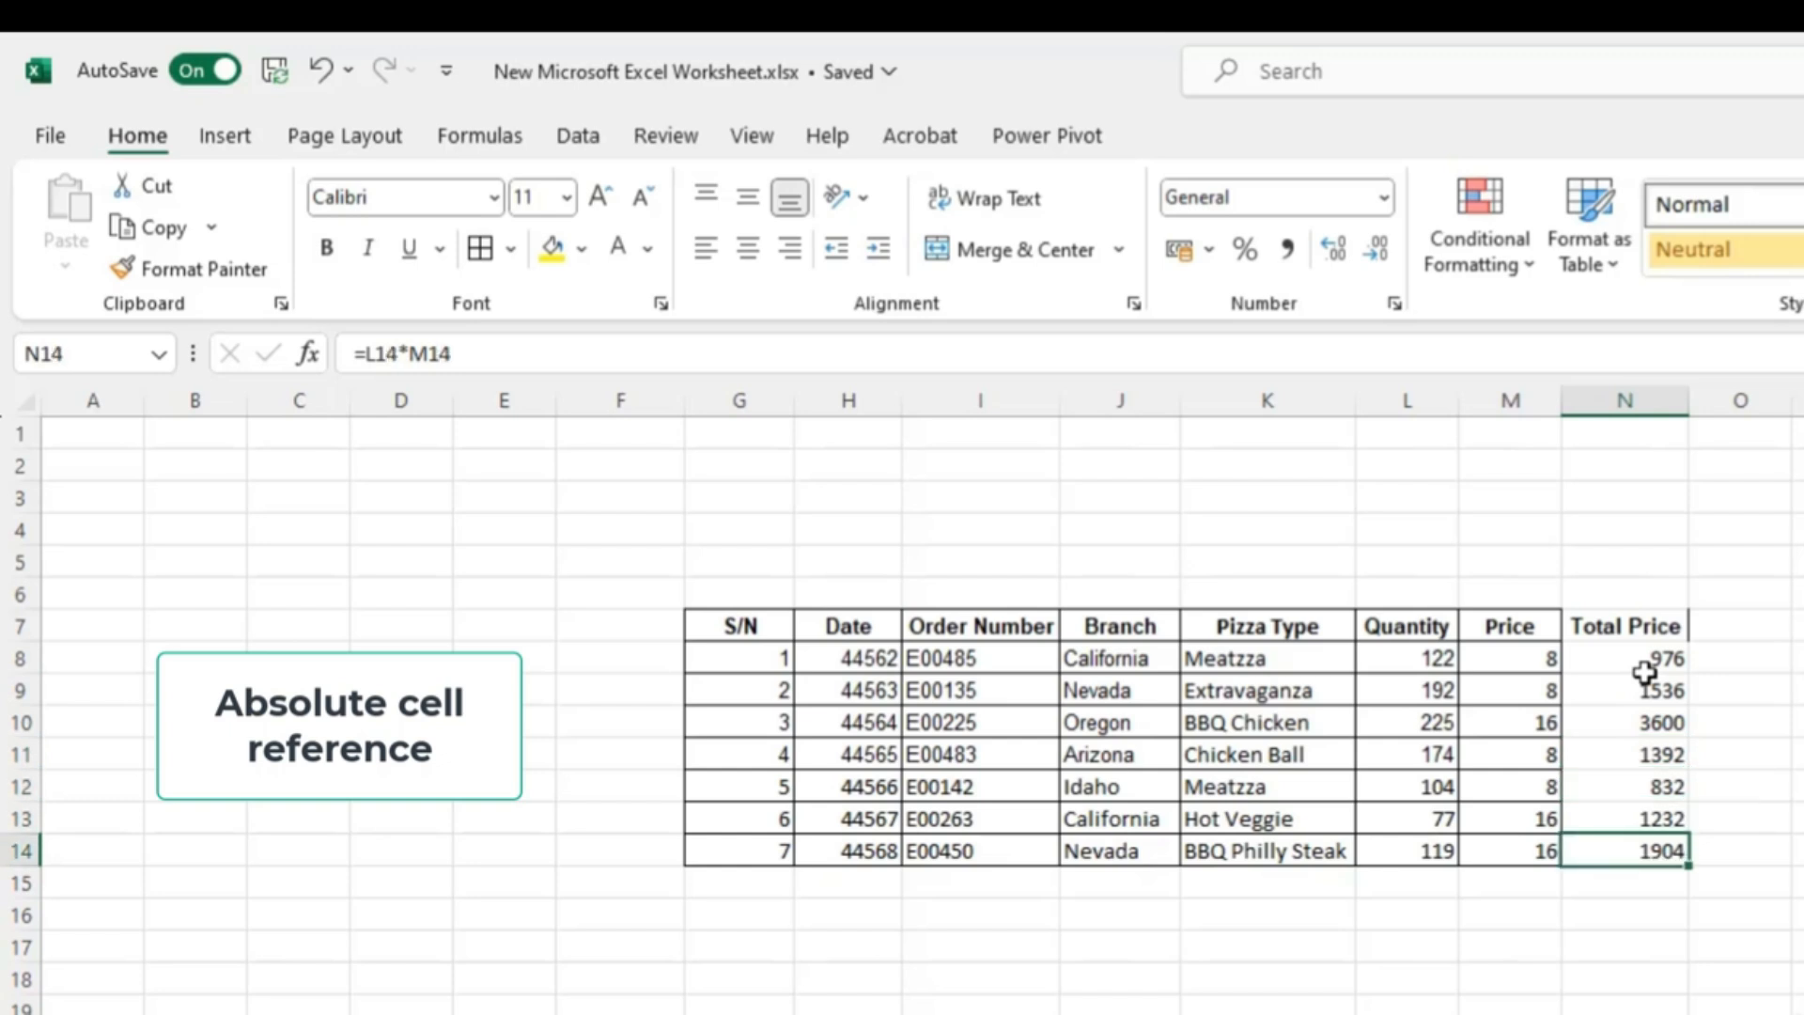
- Change the N8 formula to absolute references so it reads =$L$8*$M$8
{"action": "left_click", "coordinate": [1644, 669]}
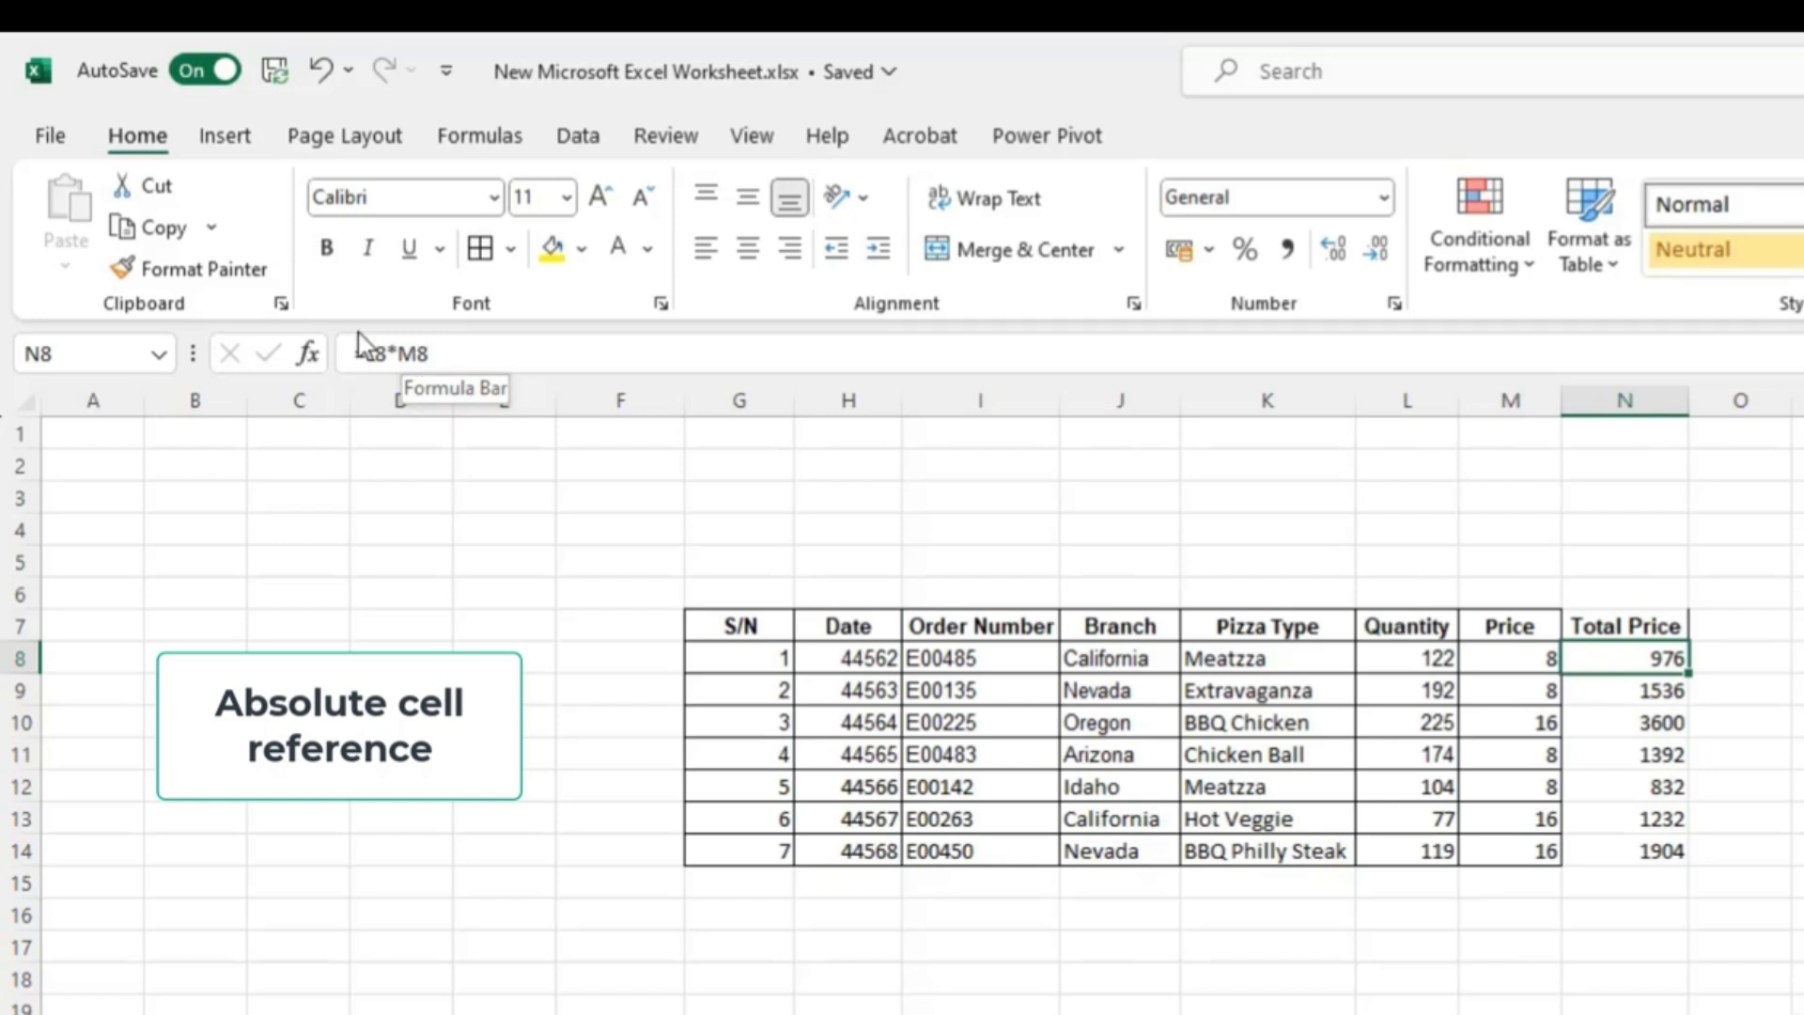
{"action": "left_click", "coordinate": [375, 358]}
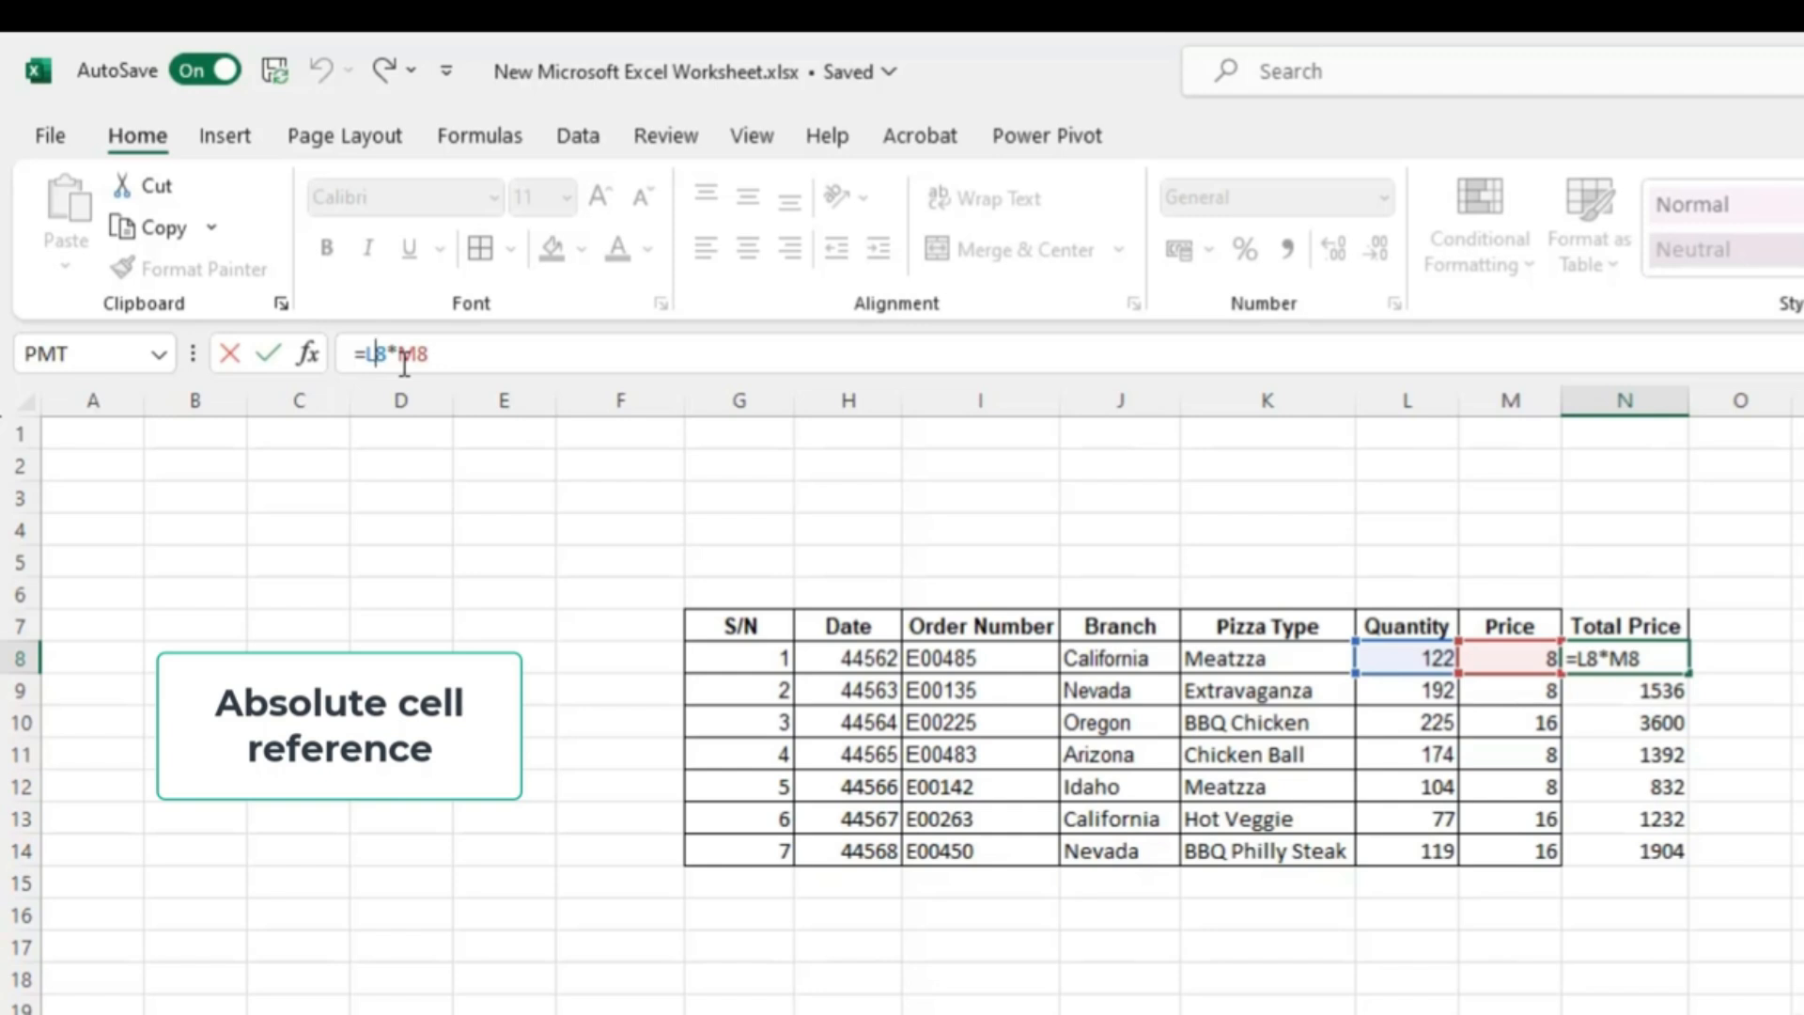
{"action": "type", "text": "$"}
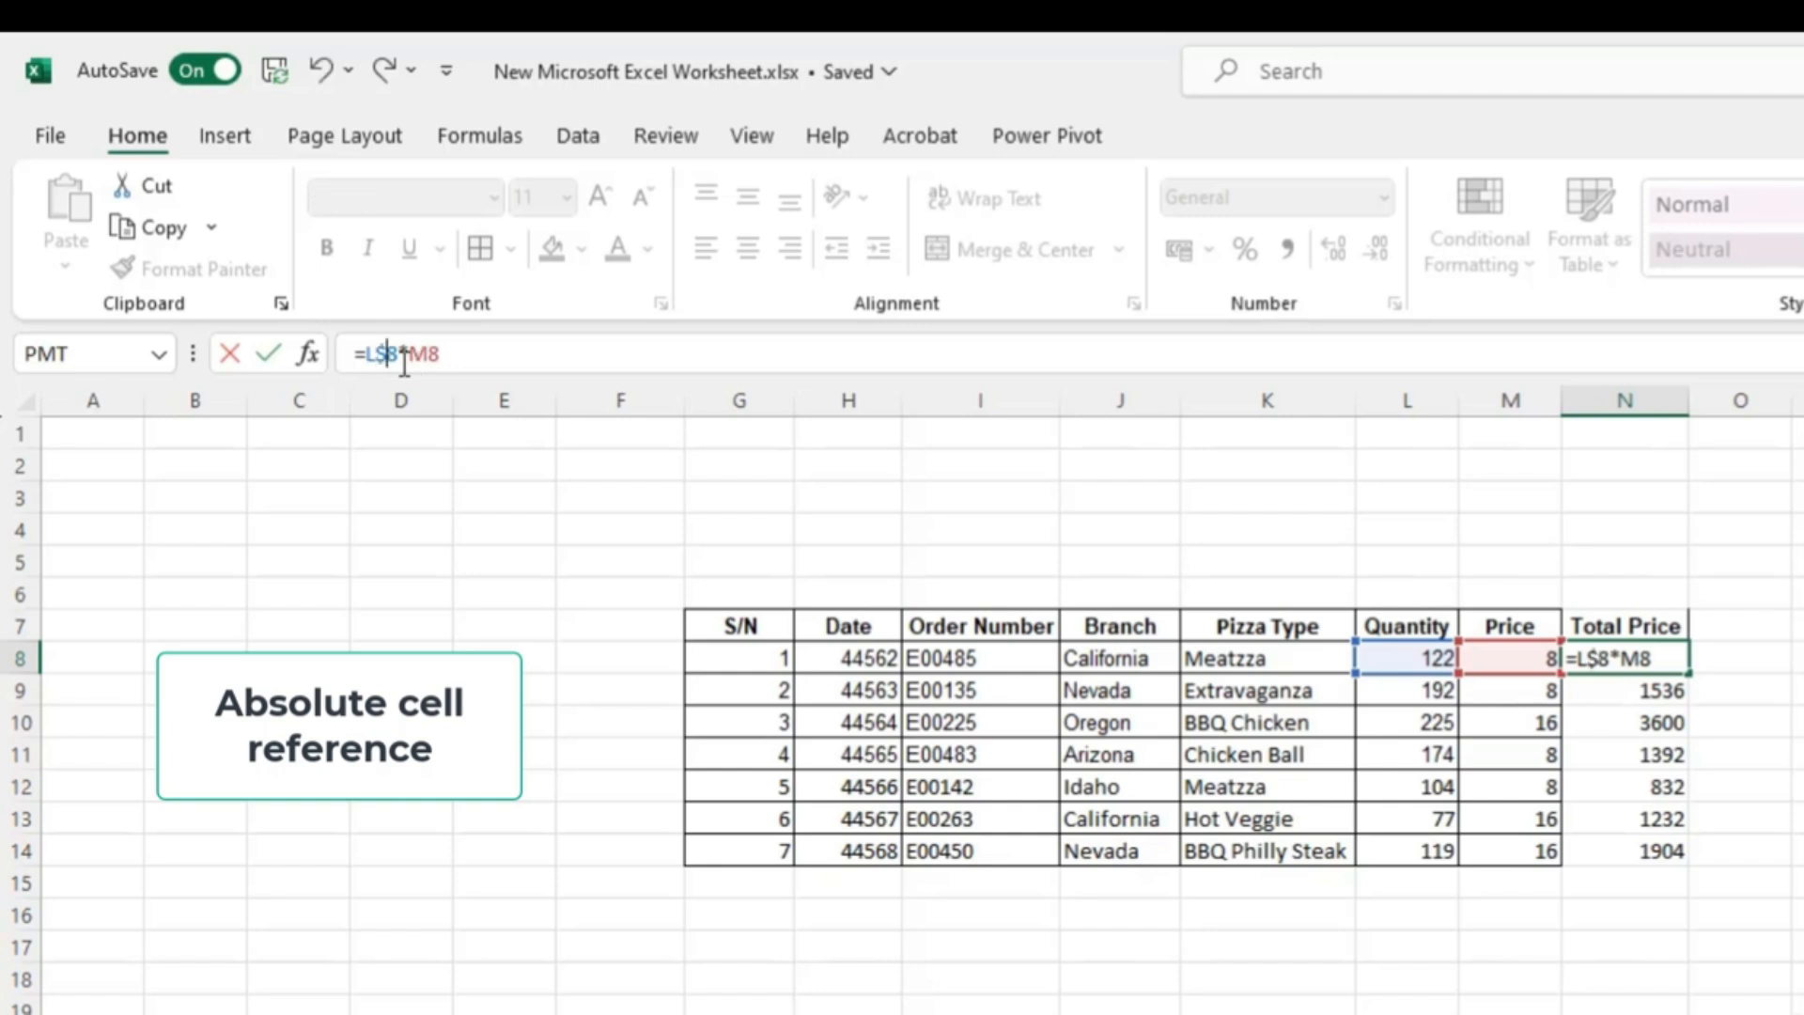
{"action": "key", "text": "BackSpace"}
{"action": "key", "text": "Left"}
{"action": "key", "text": "F4"}
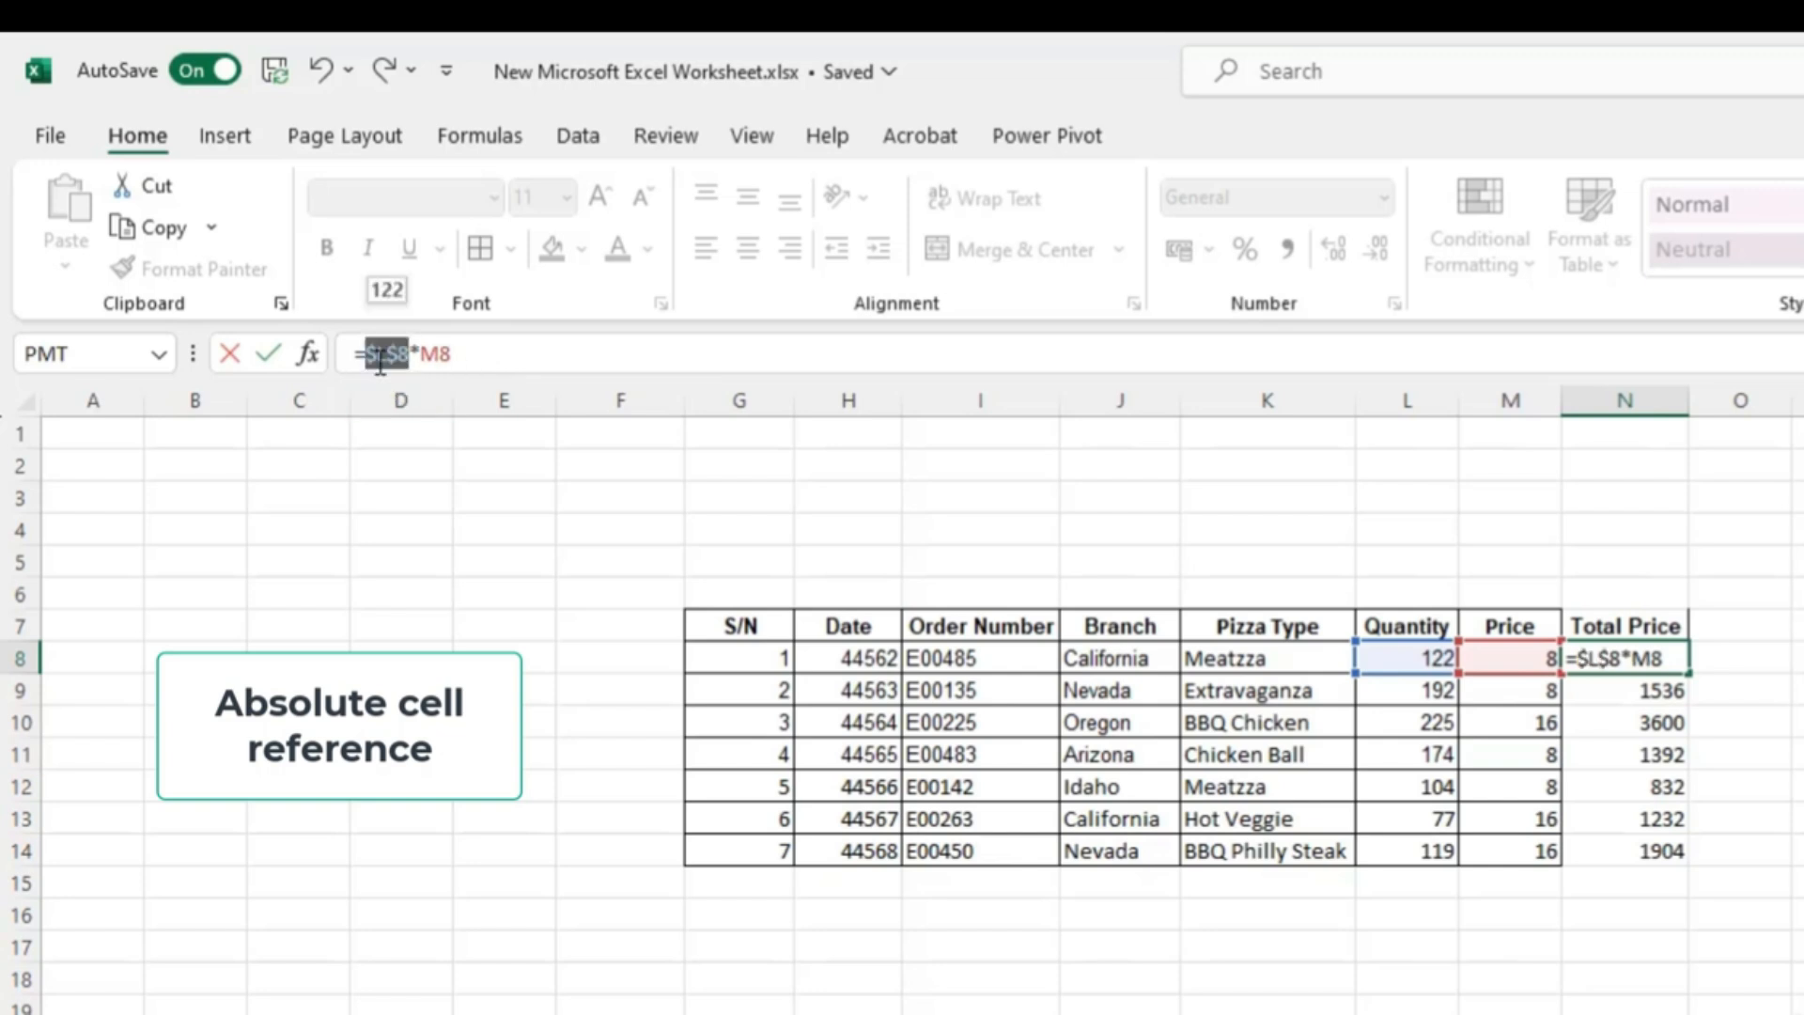
{"action": "left_click", "coordinate": [442, 356]}
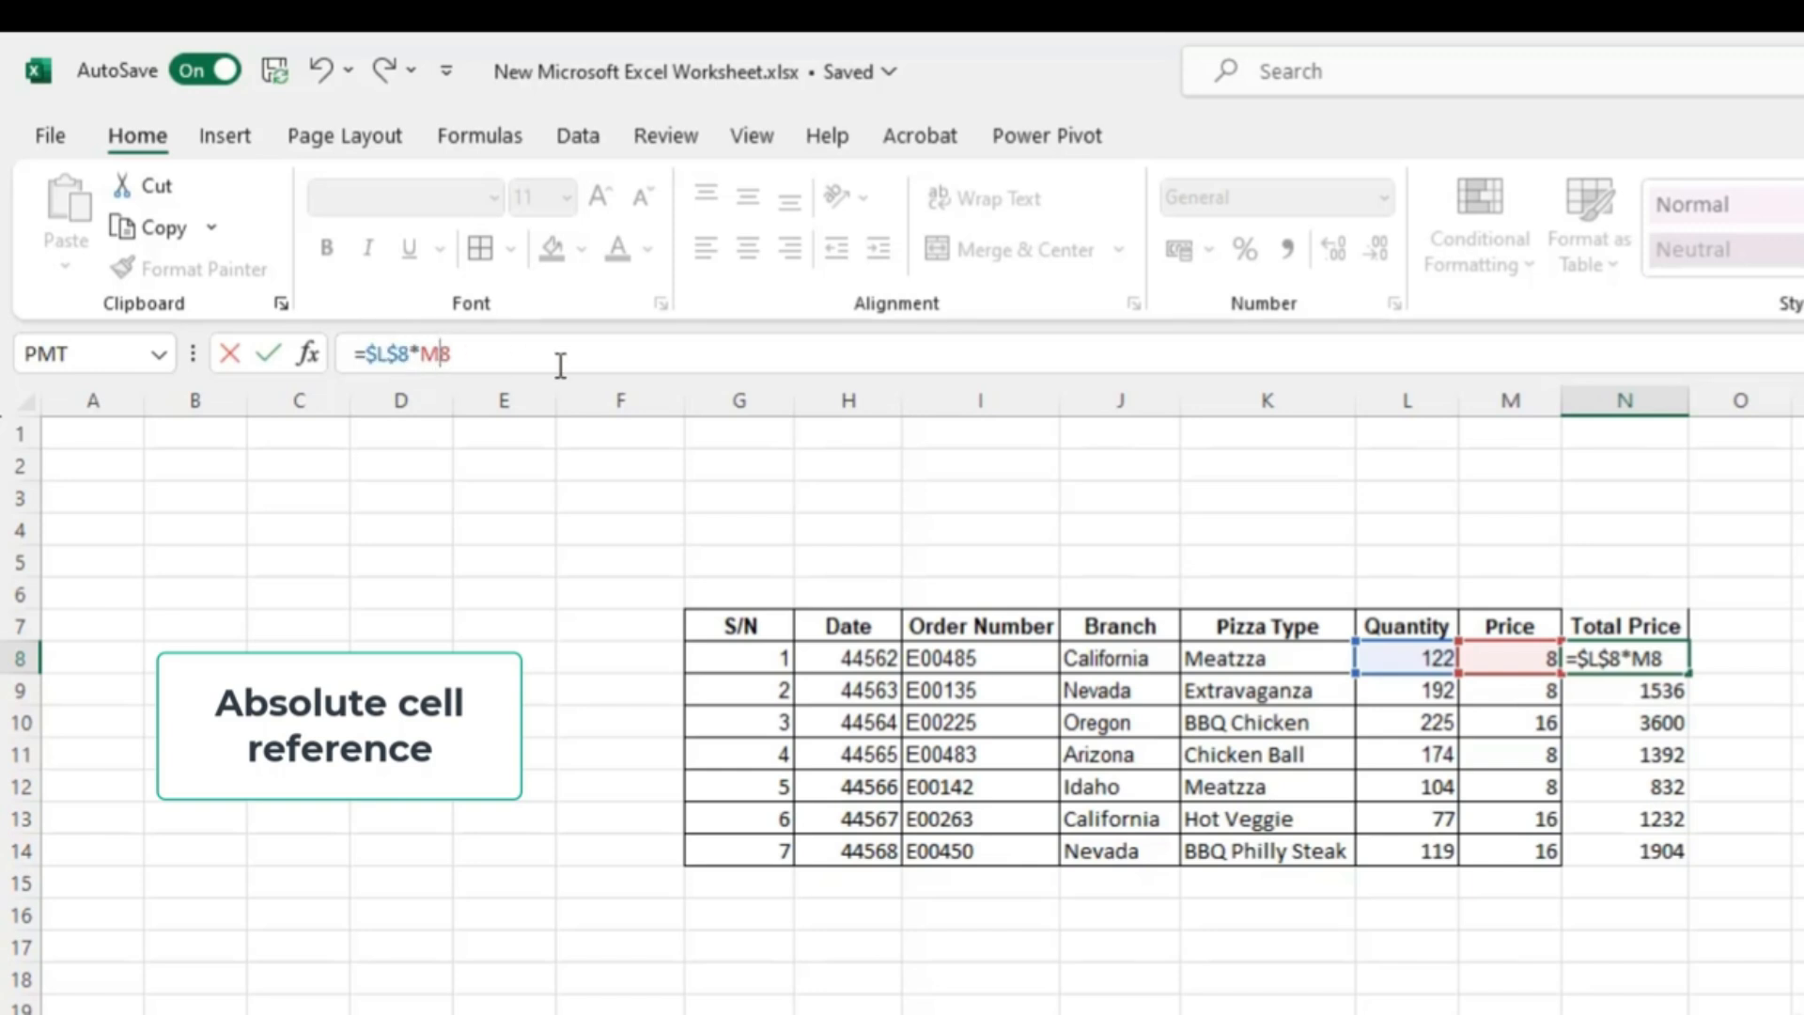
{"action": "key", "text": "F4"}
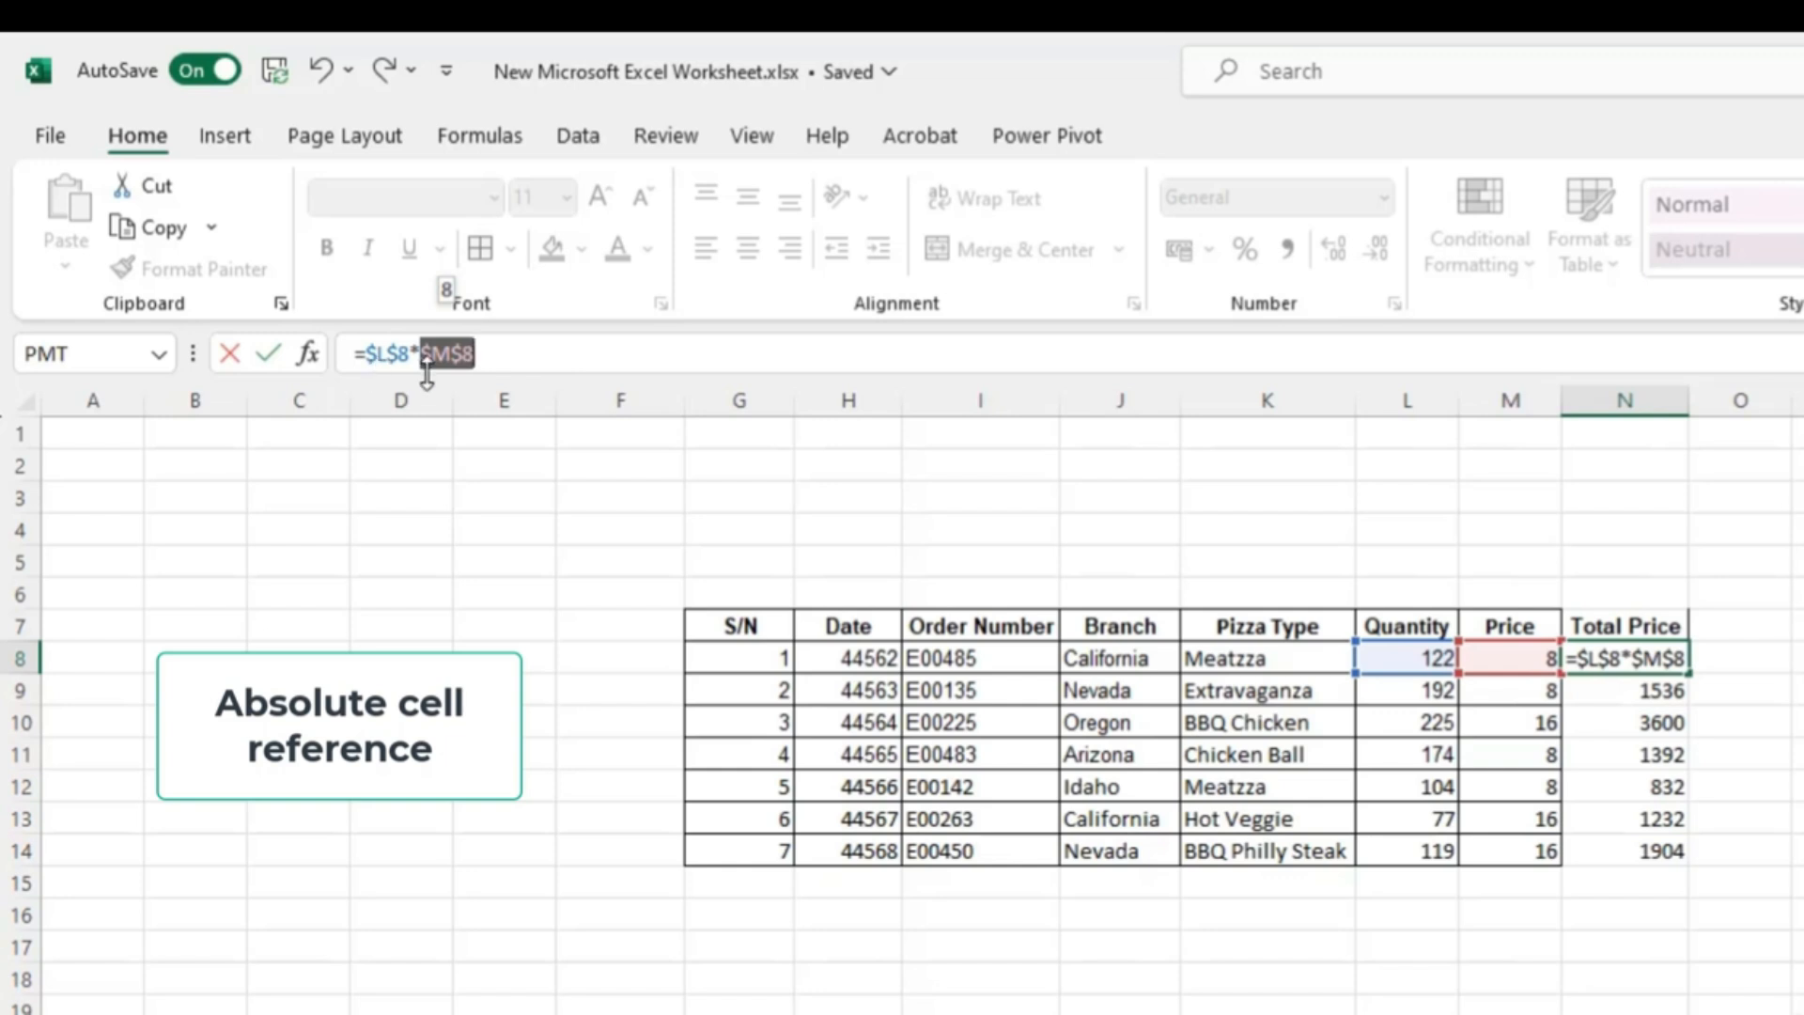
{"action": "key", "text": "Return"}
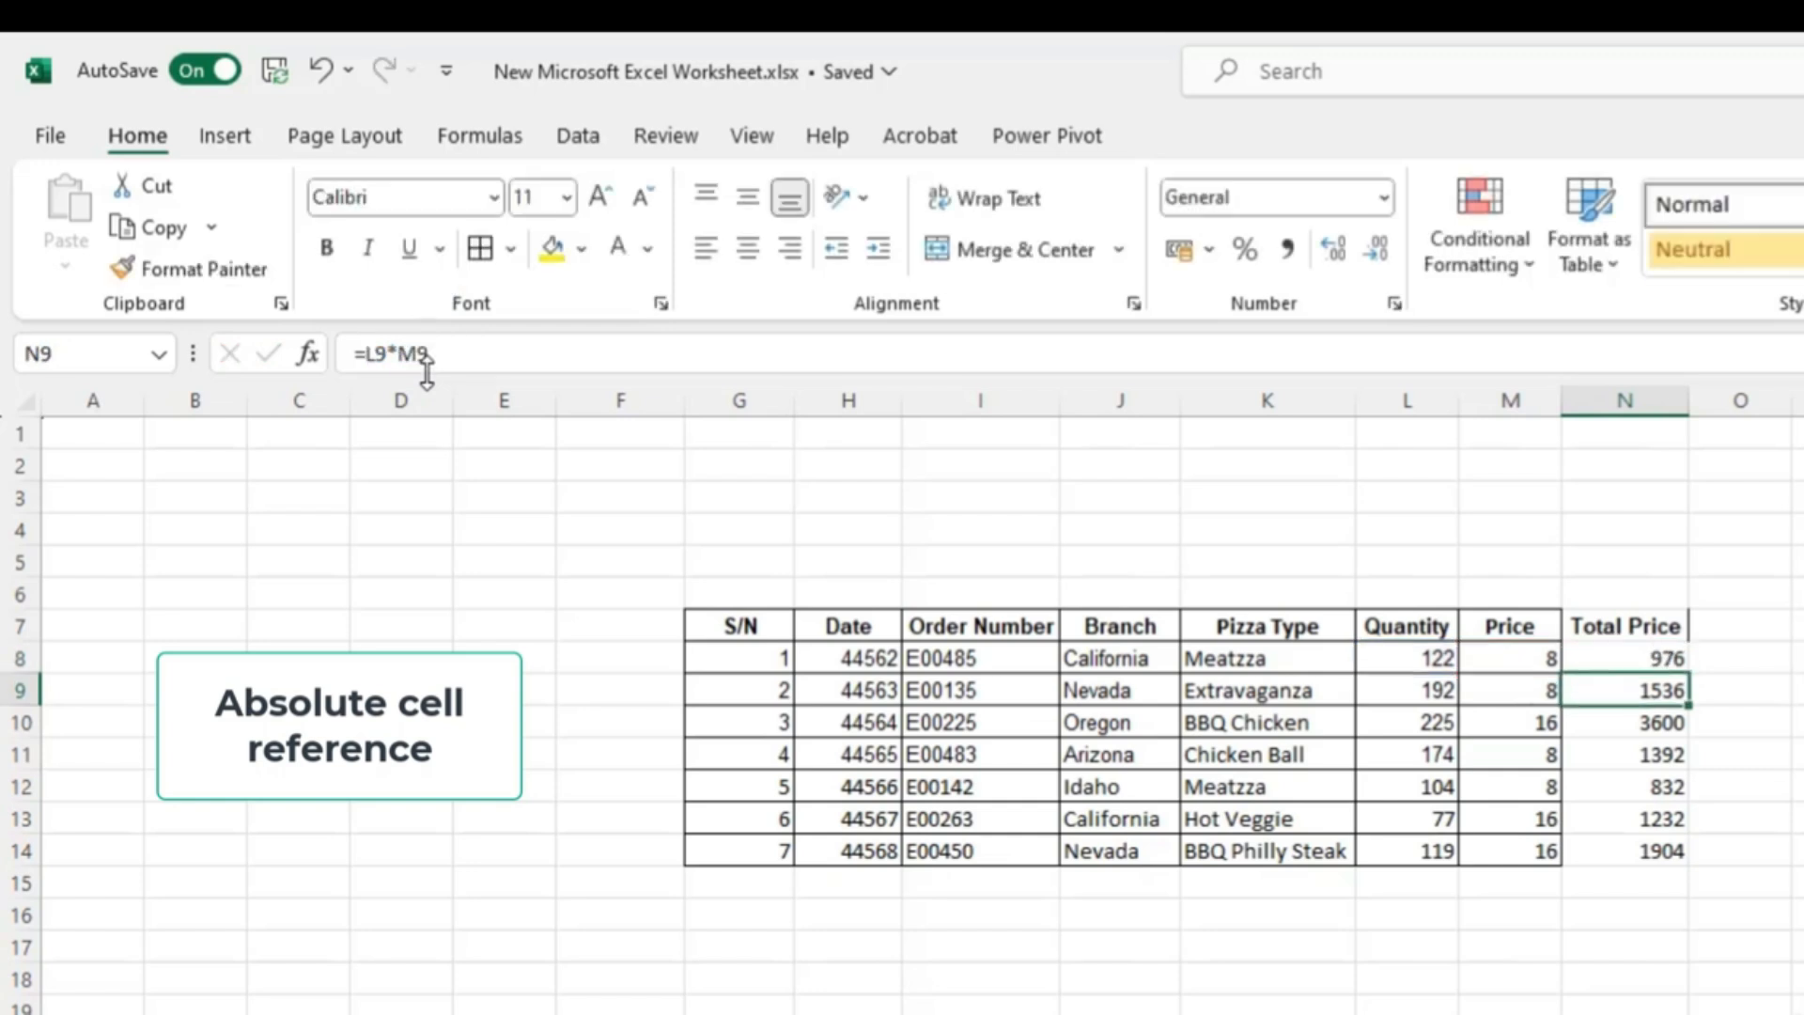
- Fill the absolute-reference N8 formula down through N14
{"action": "left_click", "coordinate": [1651, 656]}
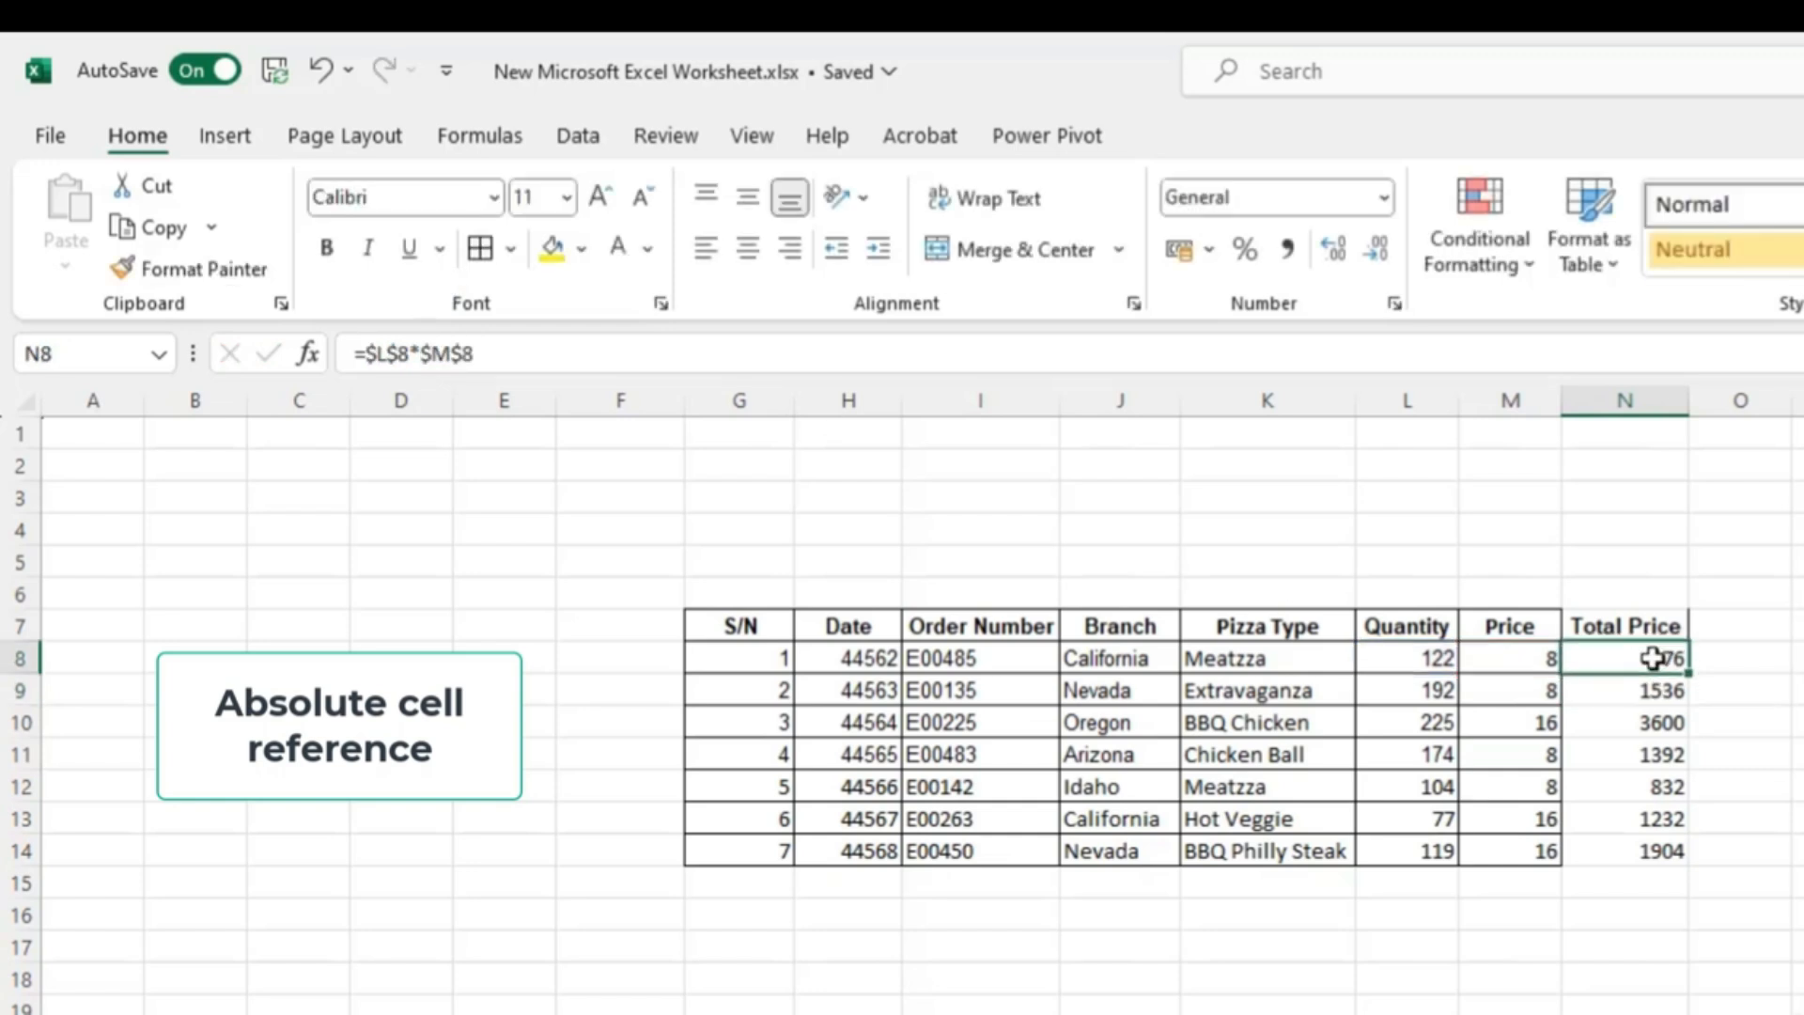
{"action": "double_click", "coordinate": [1706, 668]}
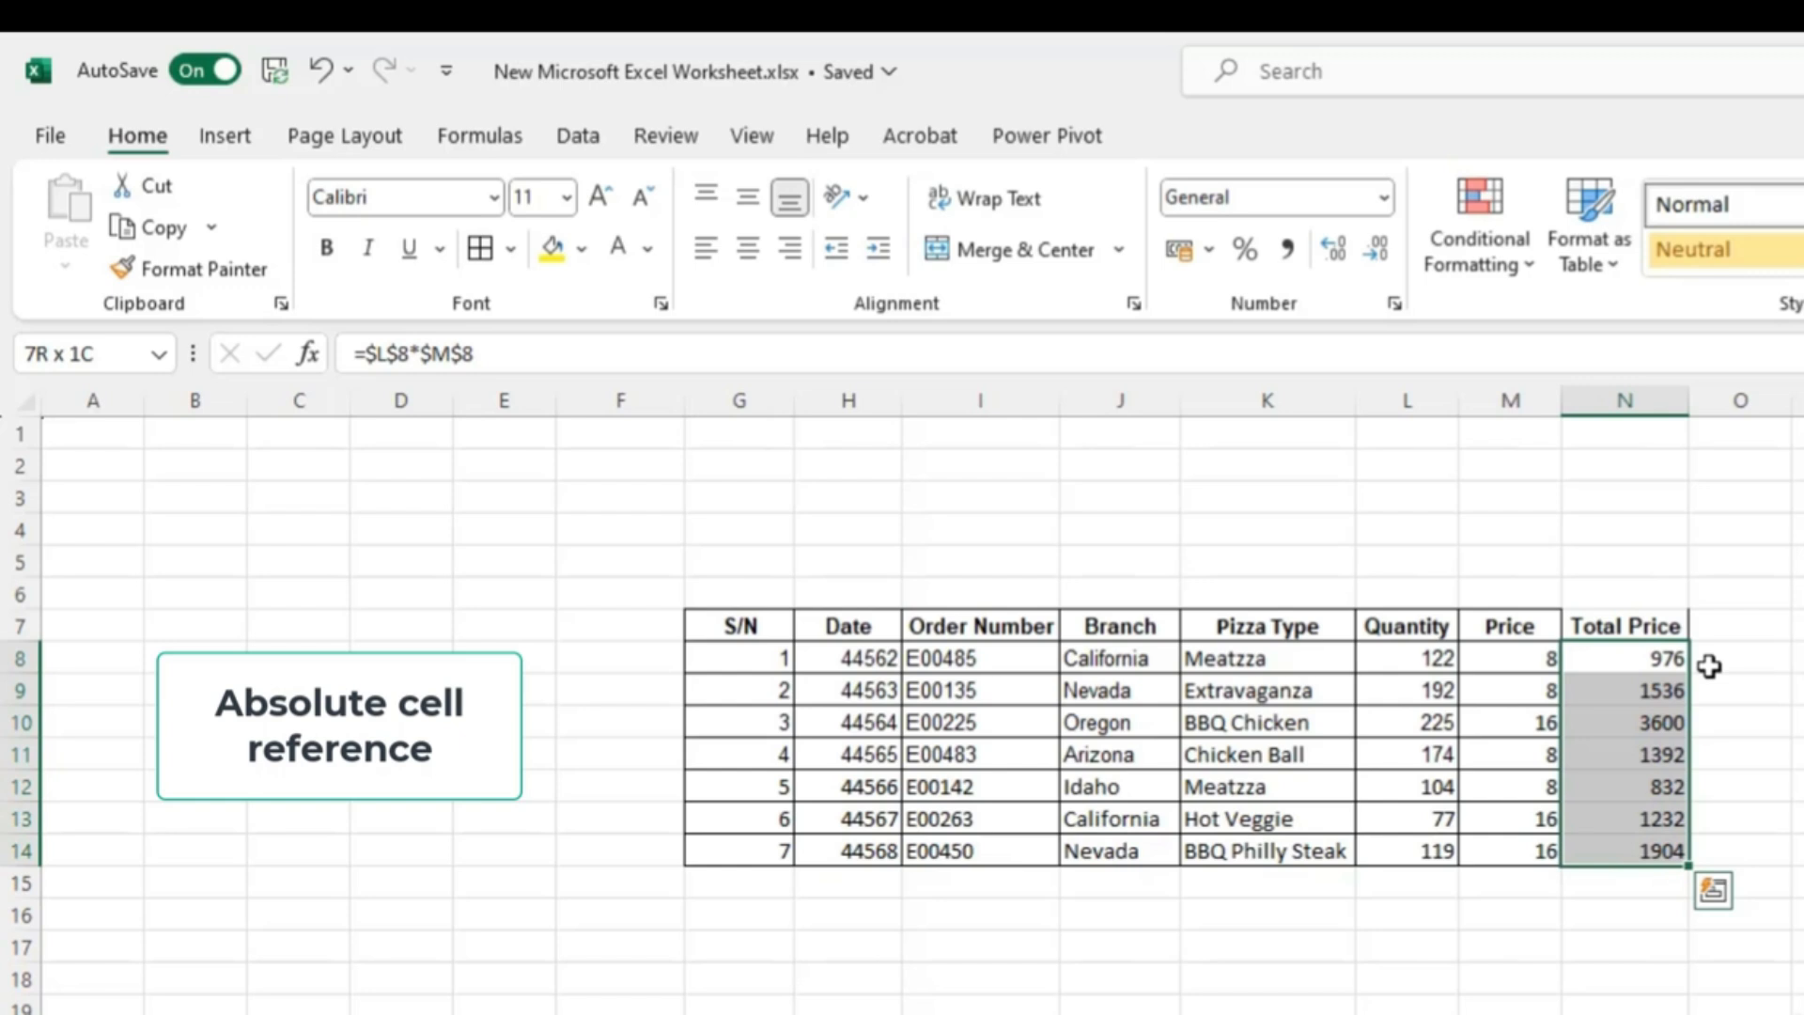
{"action": "key", "text": "ctrl+d"}
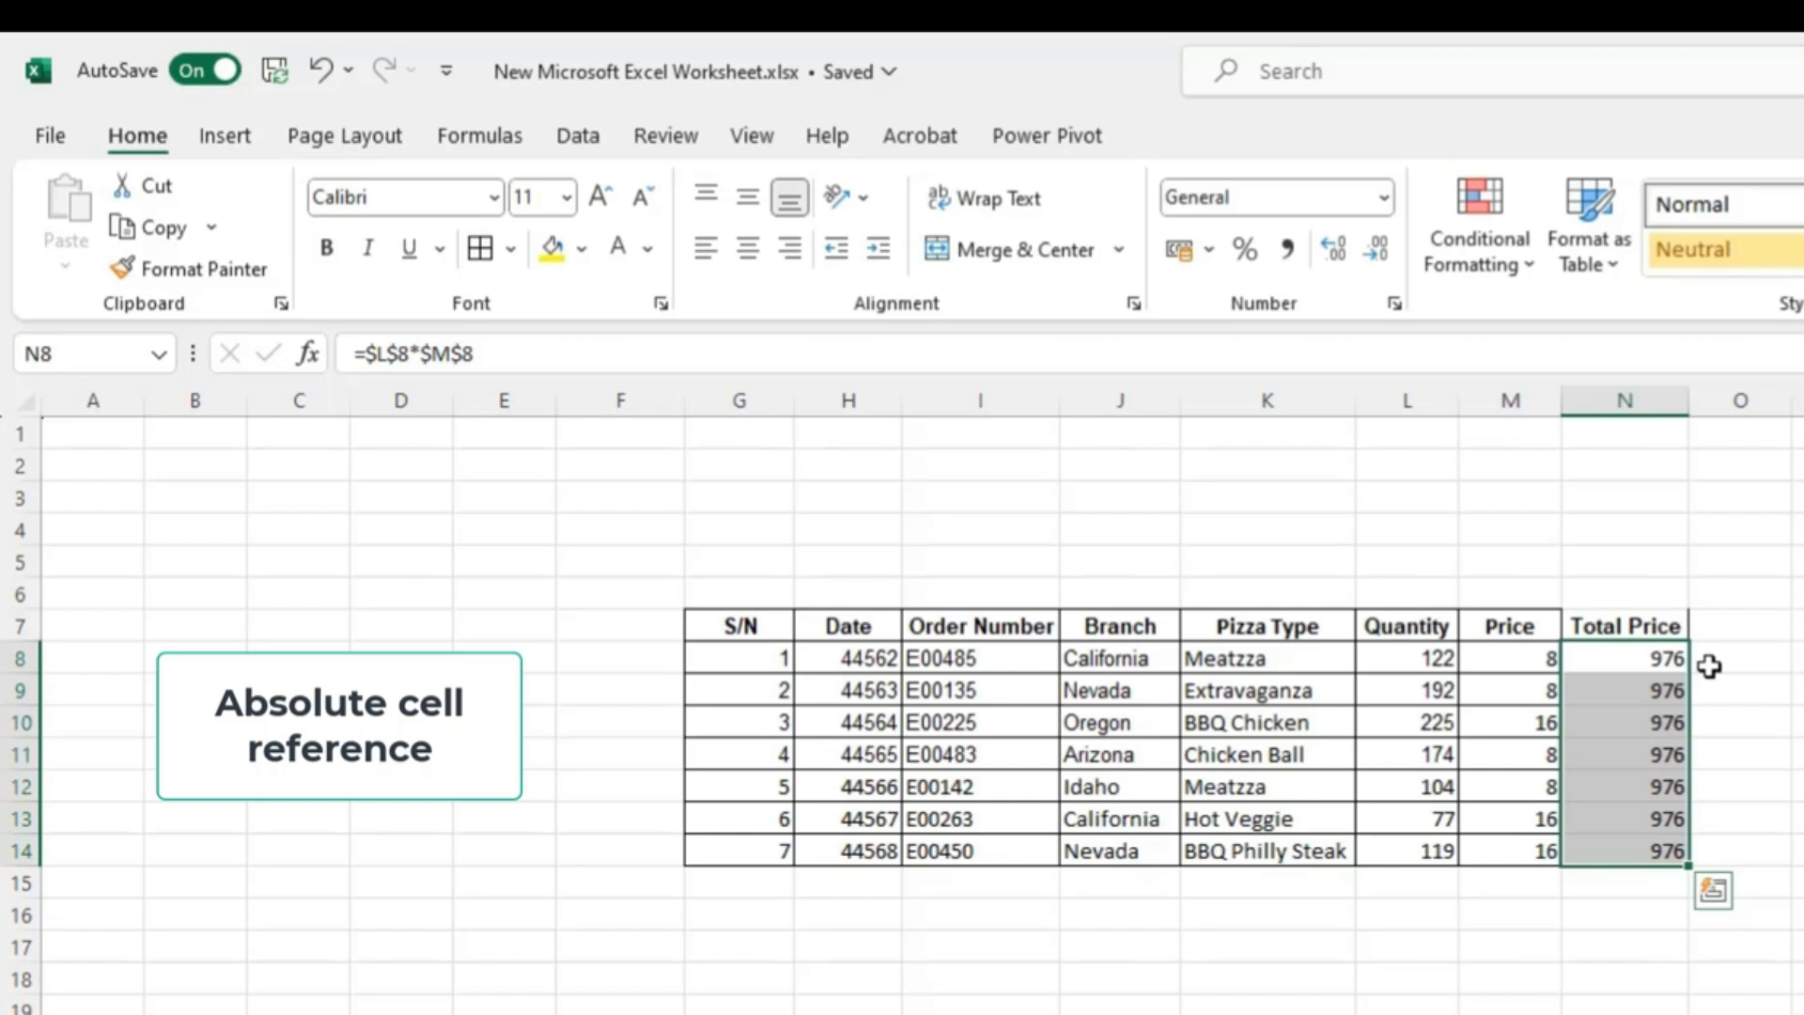
- Check the formula in each Total Price cell from N8 to N14, then undo the absolute-reference fill
{"action": "left_click", "coordinate": [1635, 658]}
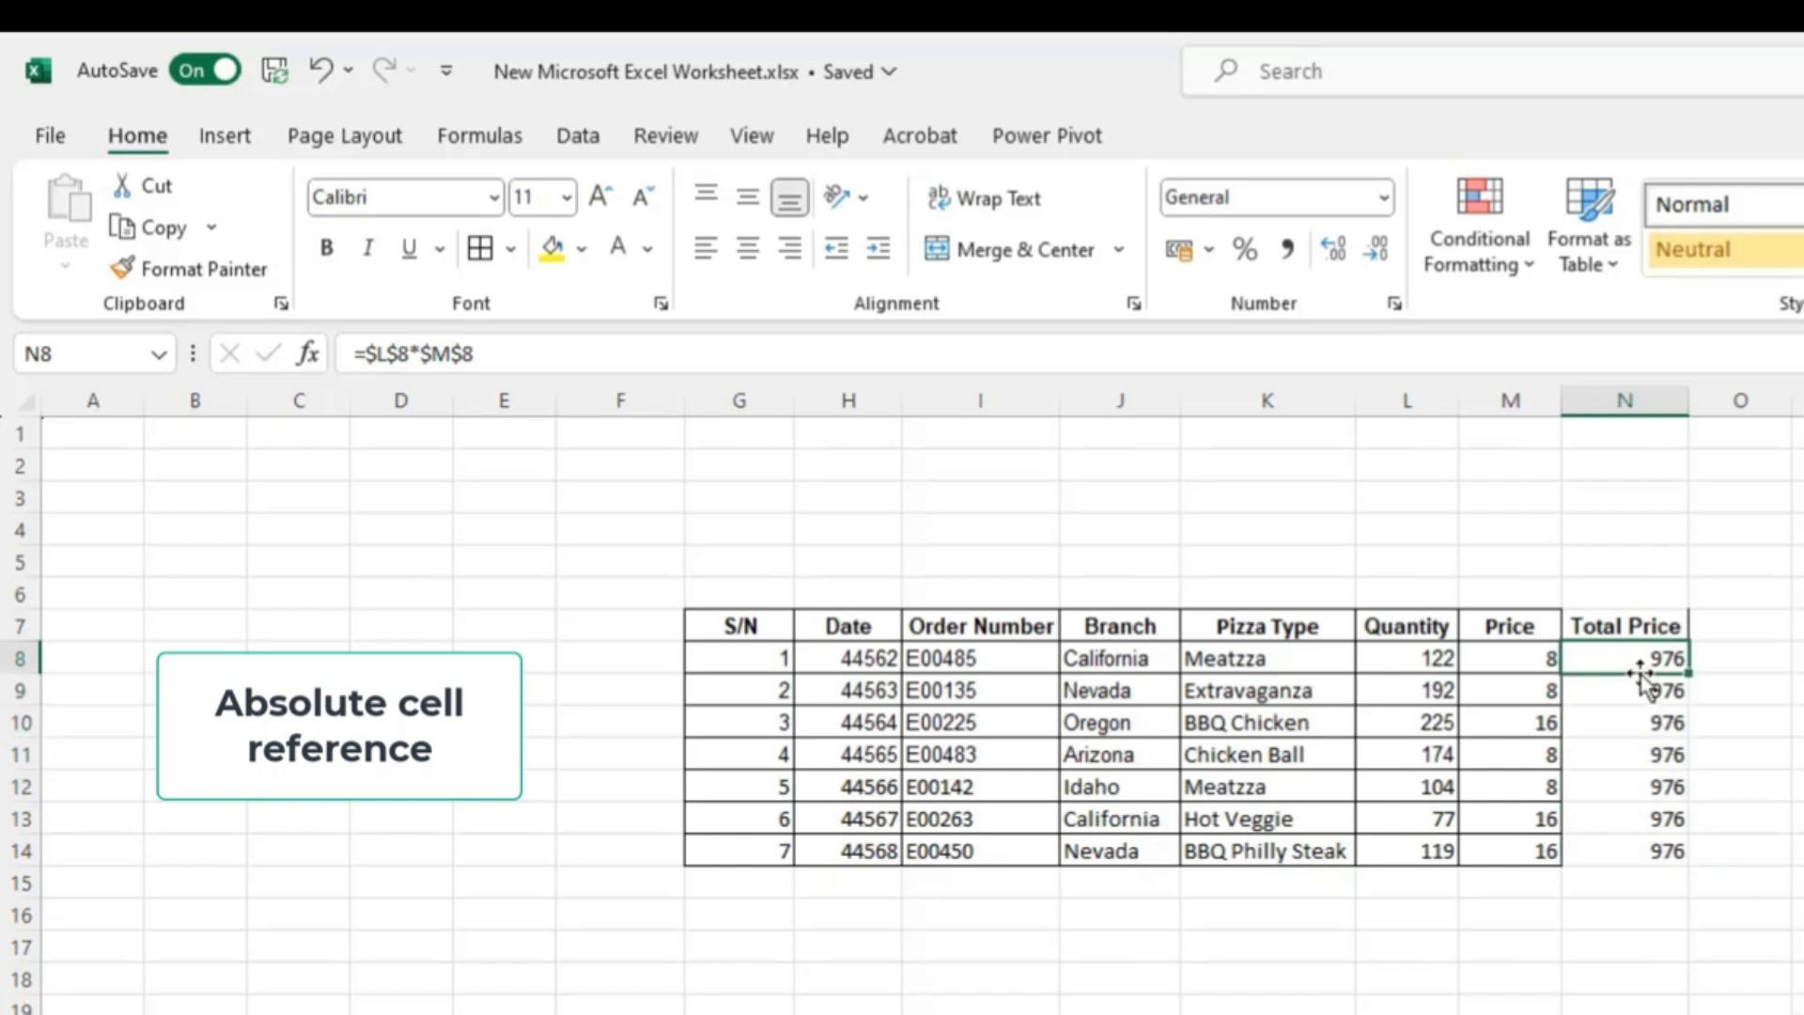
{"action": "left_click", "coordinate": [1639, 693]}
{"action": "left_click", "coordinate": [1642, 657]}
{"action": "left_click", "coordinate": [1652, 692]}
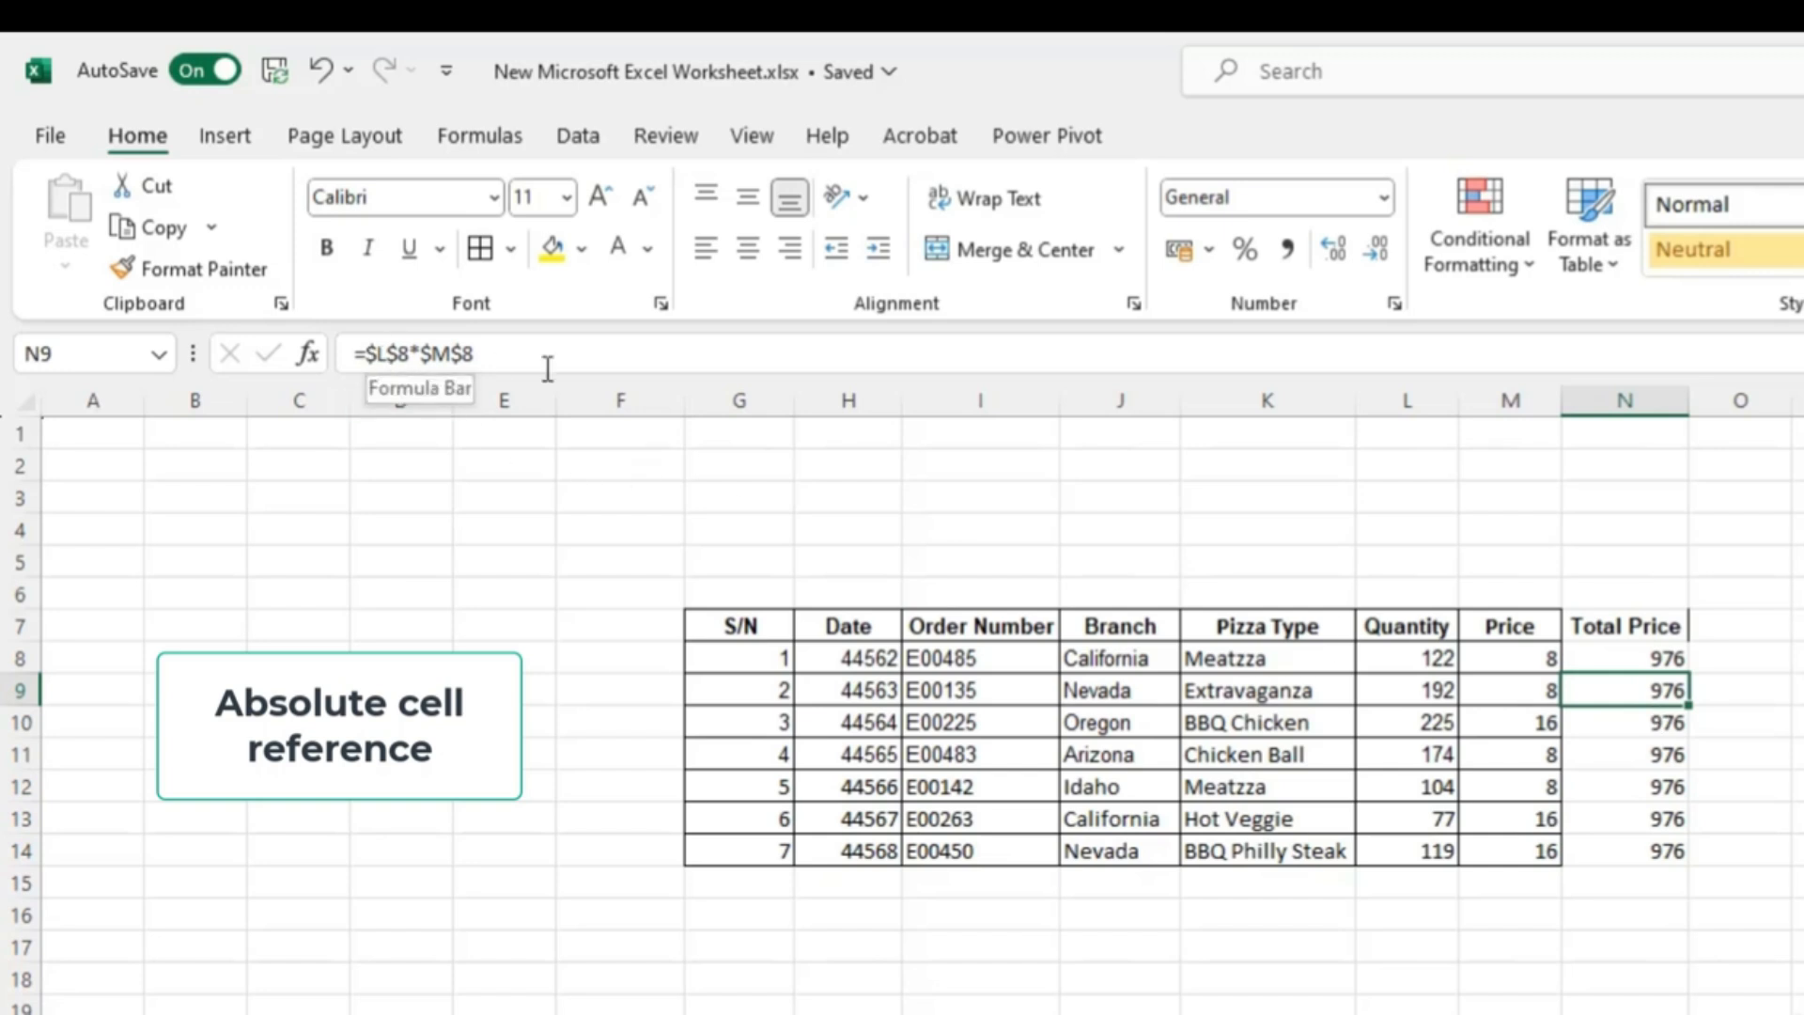
{"action": "left_click", "coordinate": [1631, 721]}
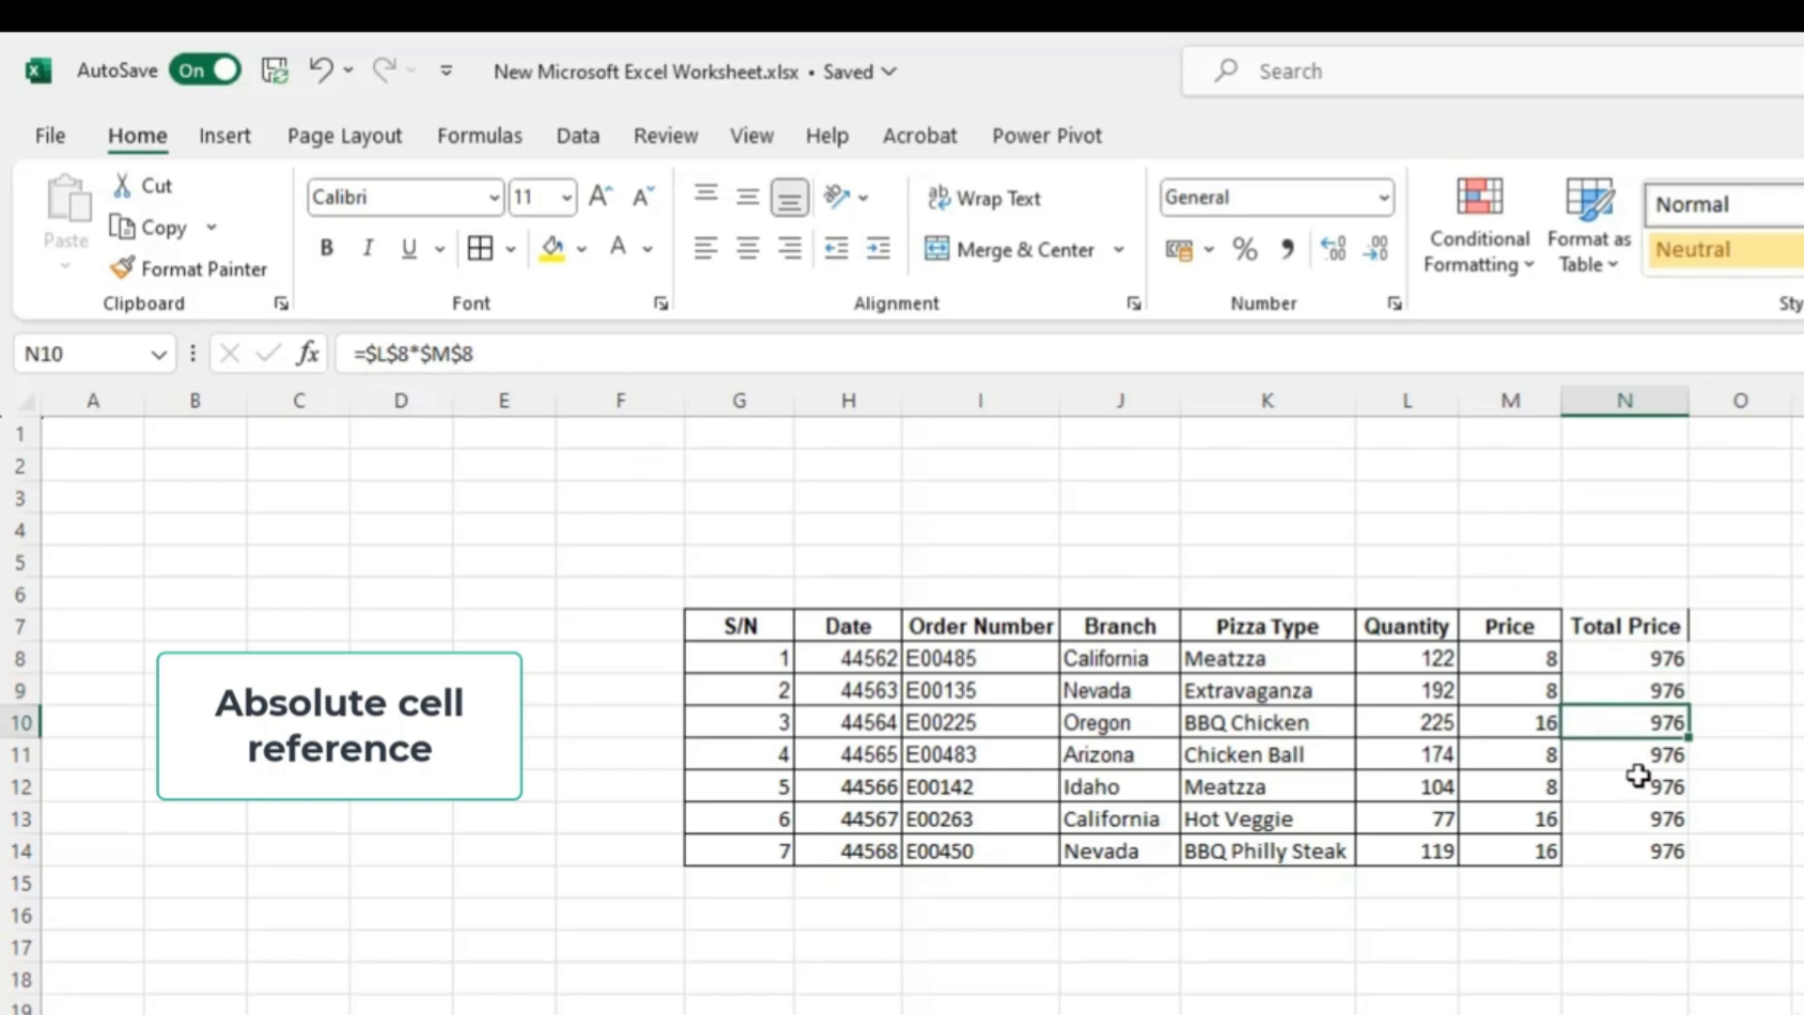
{"action": "left_click", "coordinate": [1633, 759]}
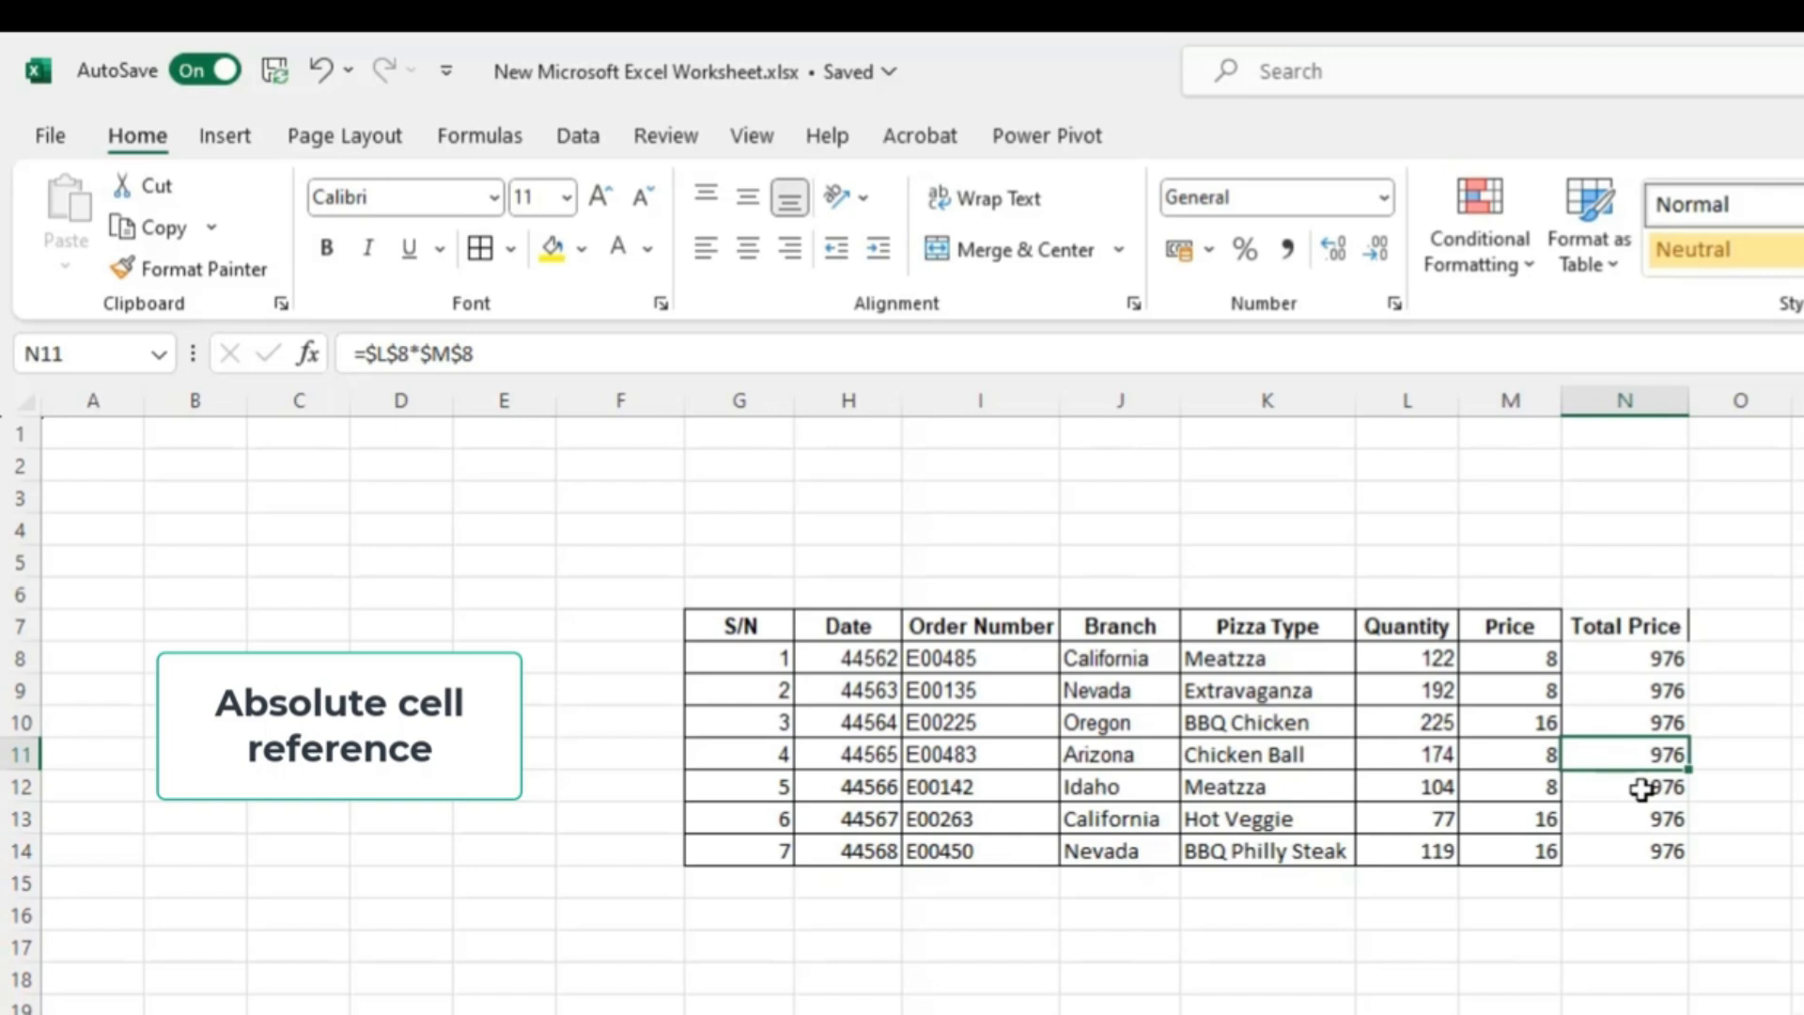
{"action": "left_click", "coordinate": [1639, 788]}
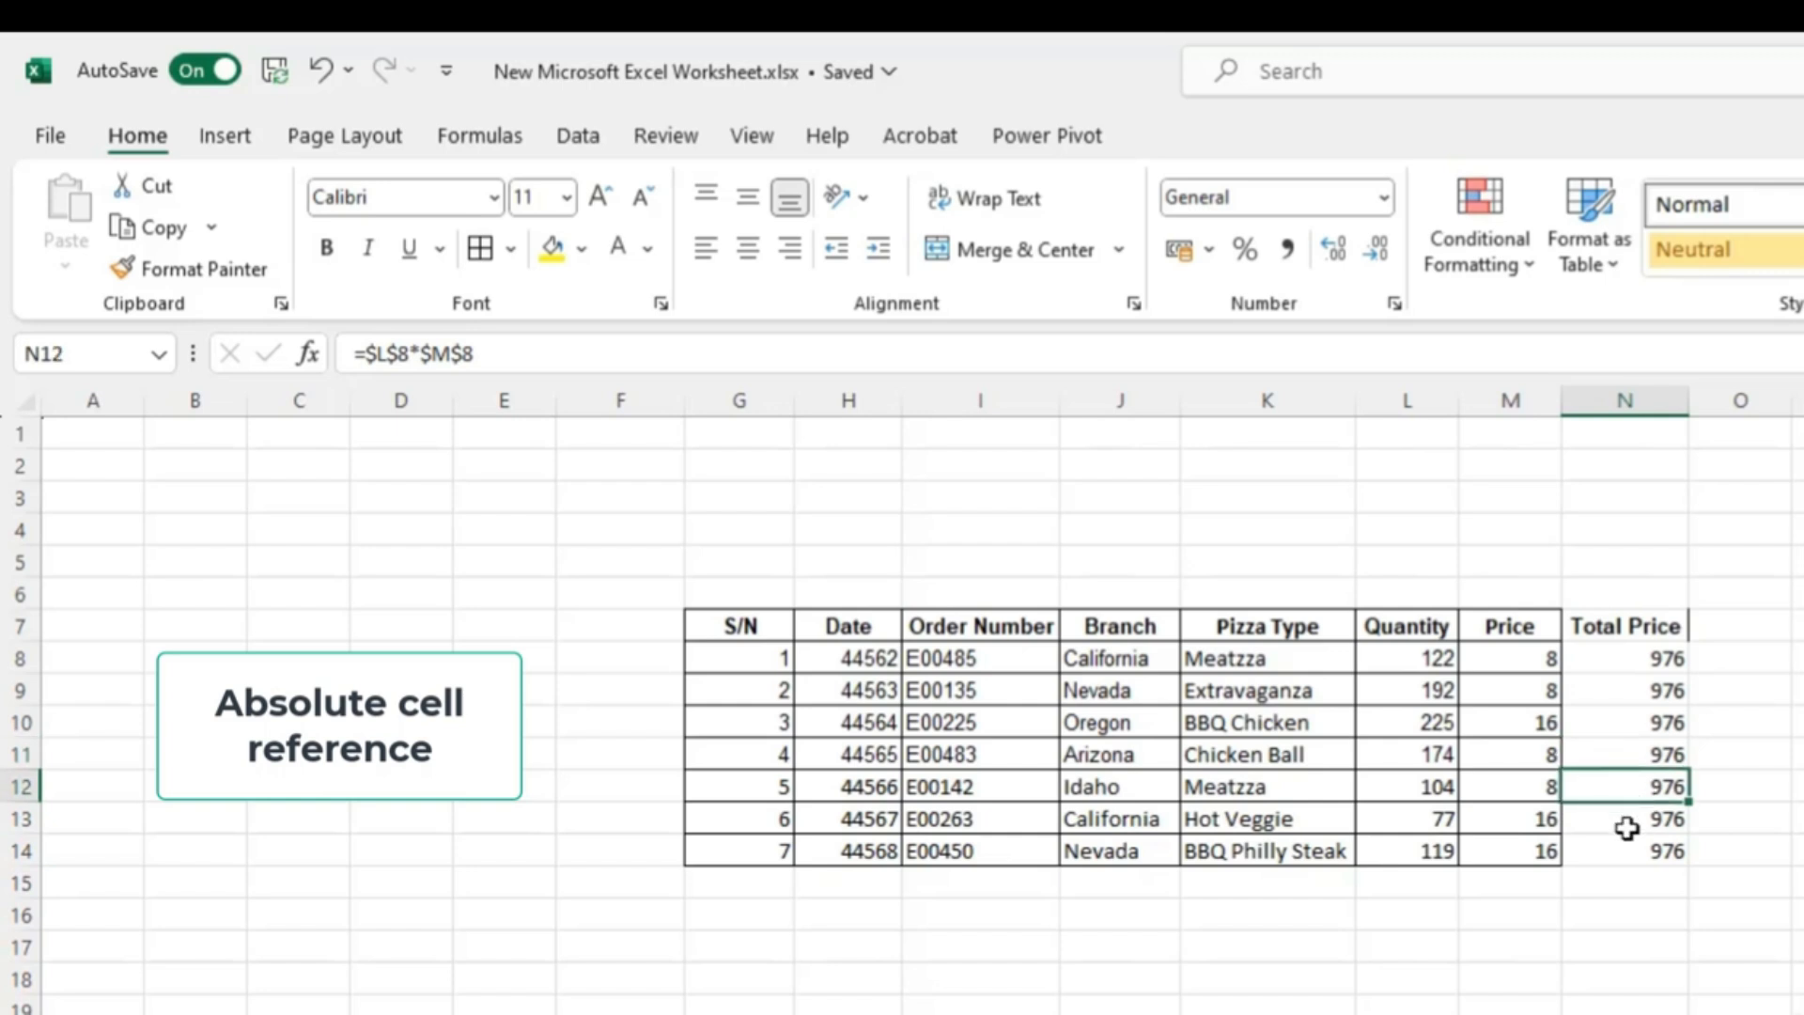
{"action": "left_click", "coordinate": [1641, 816]}
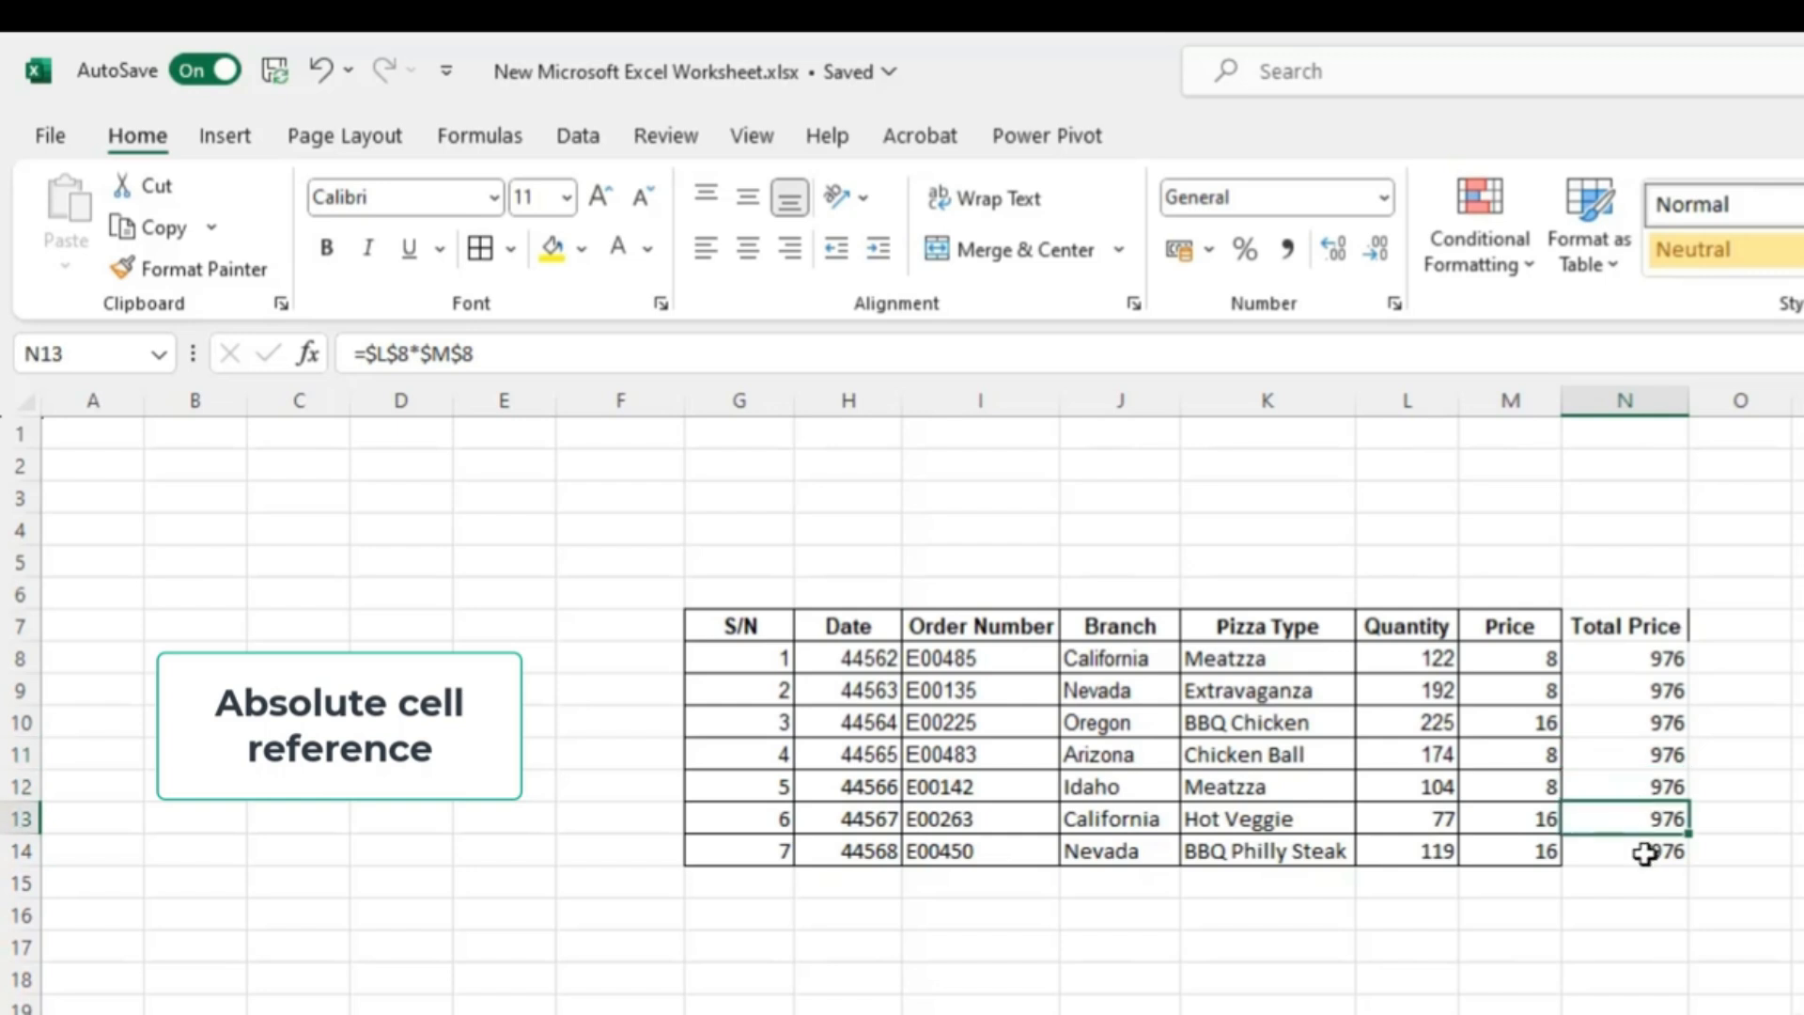
{"action": "left_click", "coordinate": [1644, 853]}
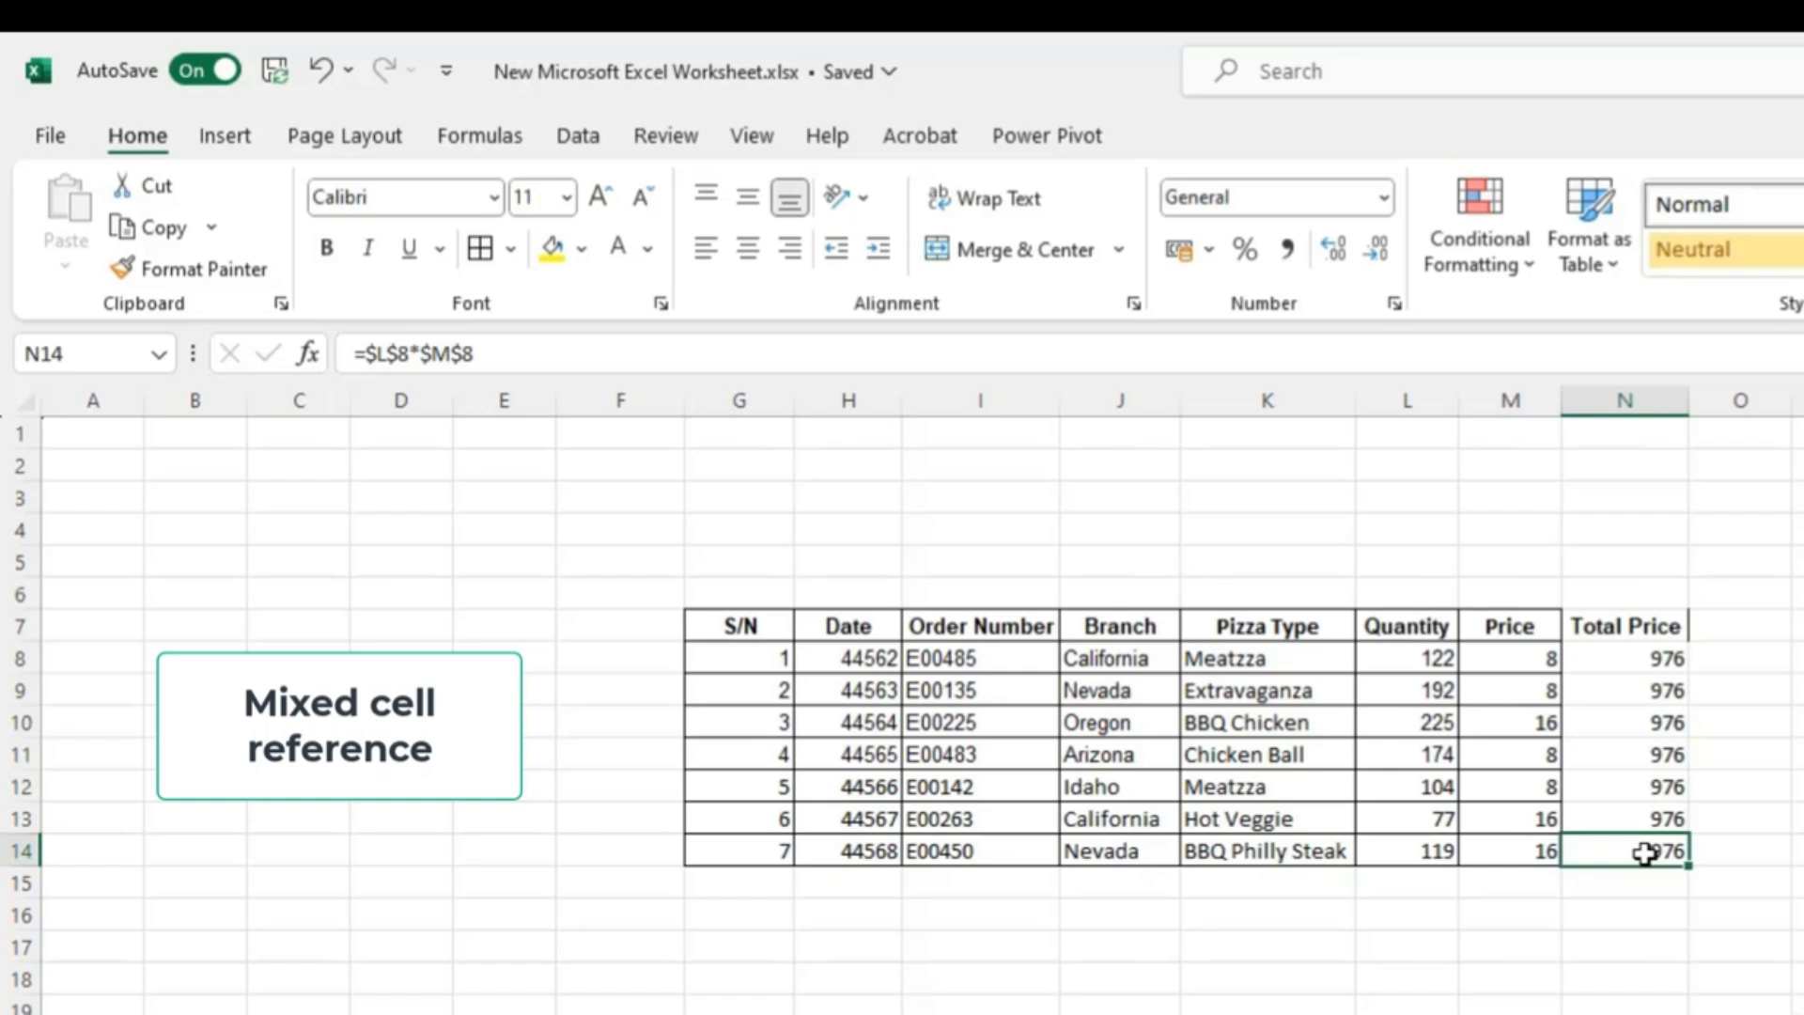
{"action": "left_click", "coordinate": [1636, 862]}
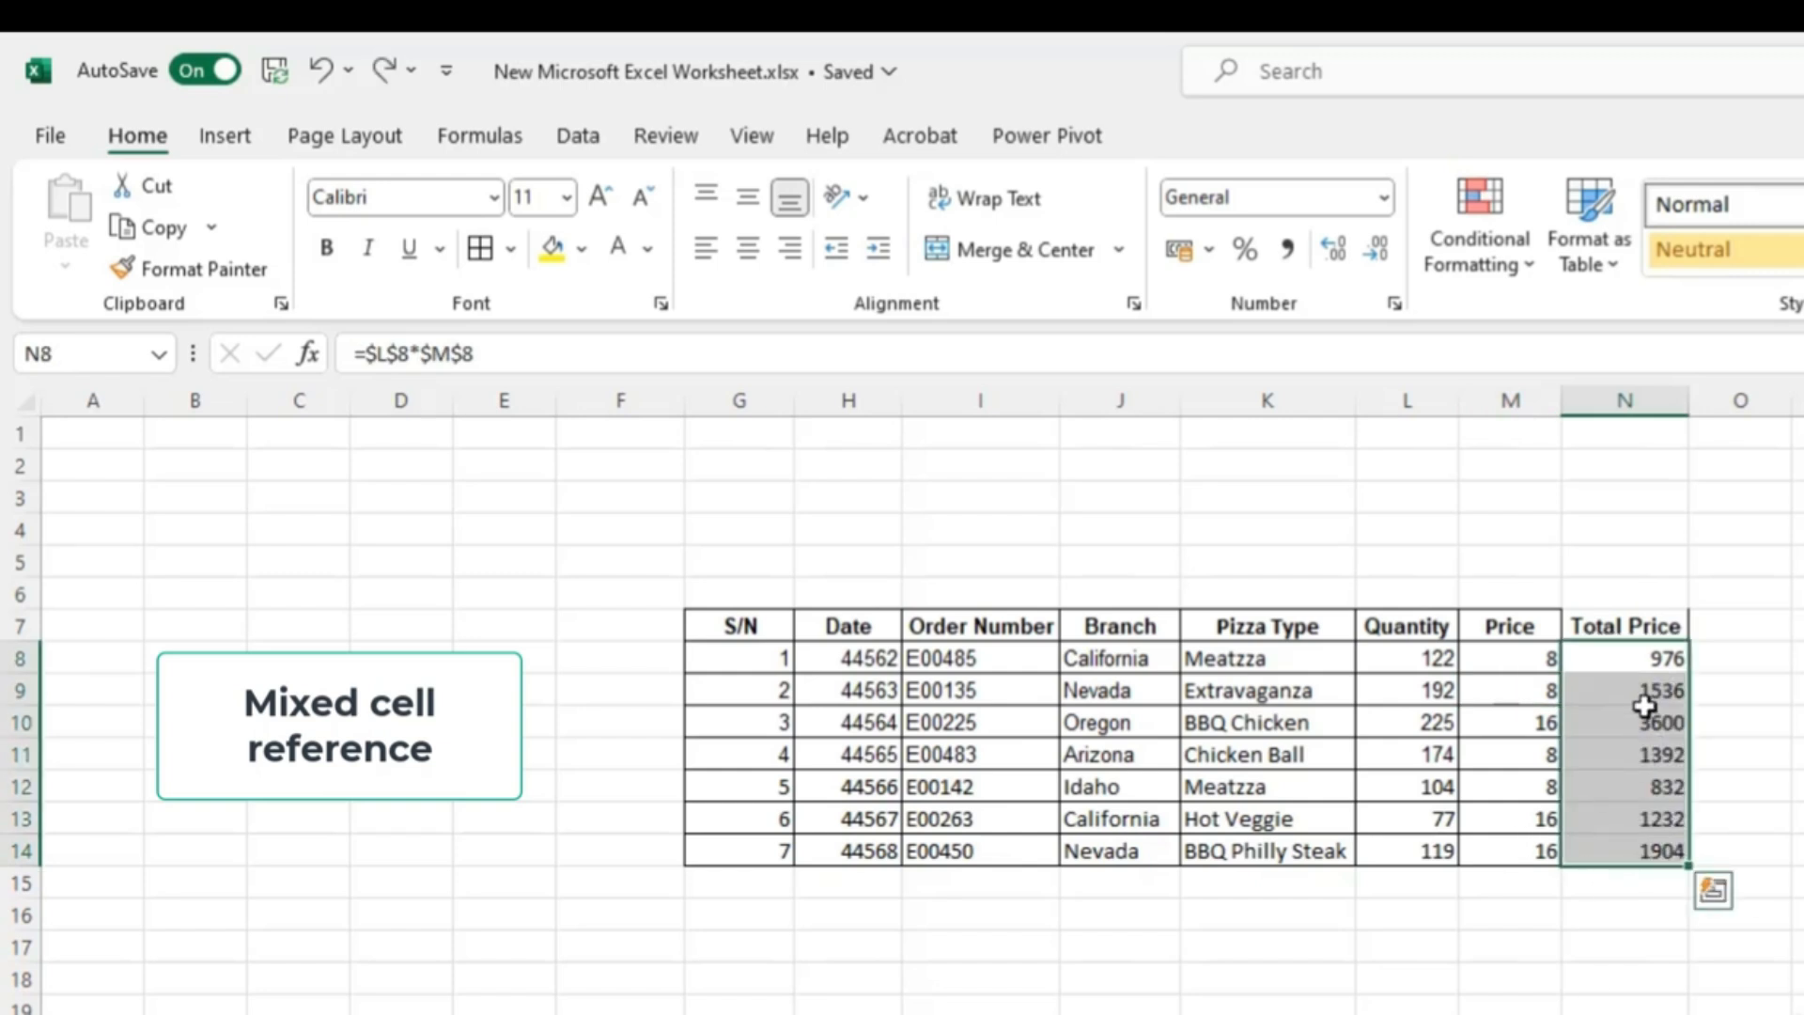
{"action": "left_click", "coordinate": [1643, 658]}
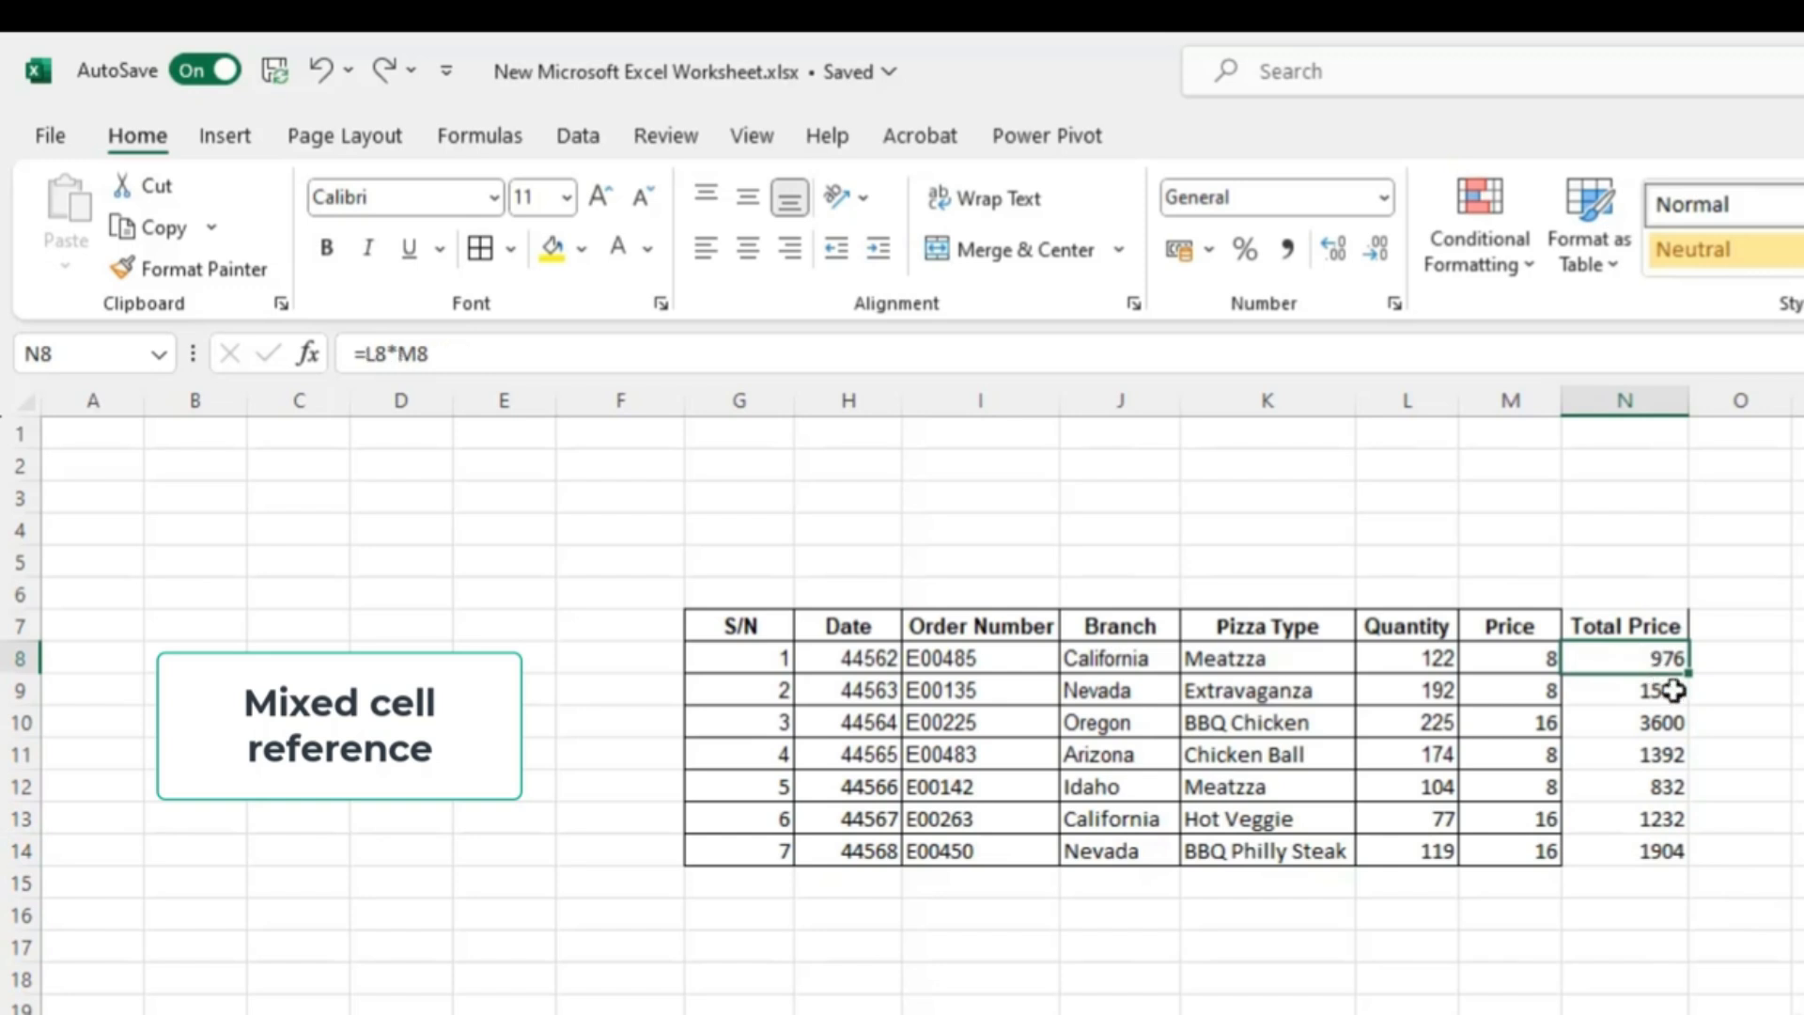
{"action": "left_click", "coordinate": [433, 355]}
{"action": "left_click_drag", "start_coordinate": [432, 356], "coordinate": [352, 355]}
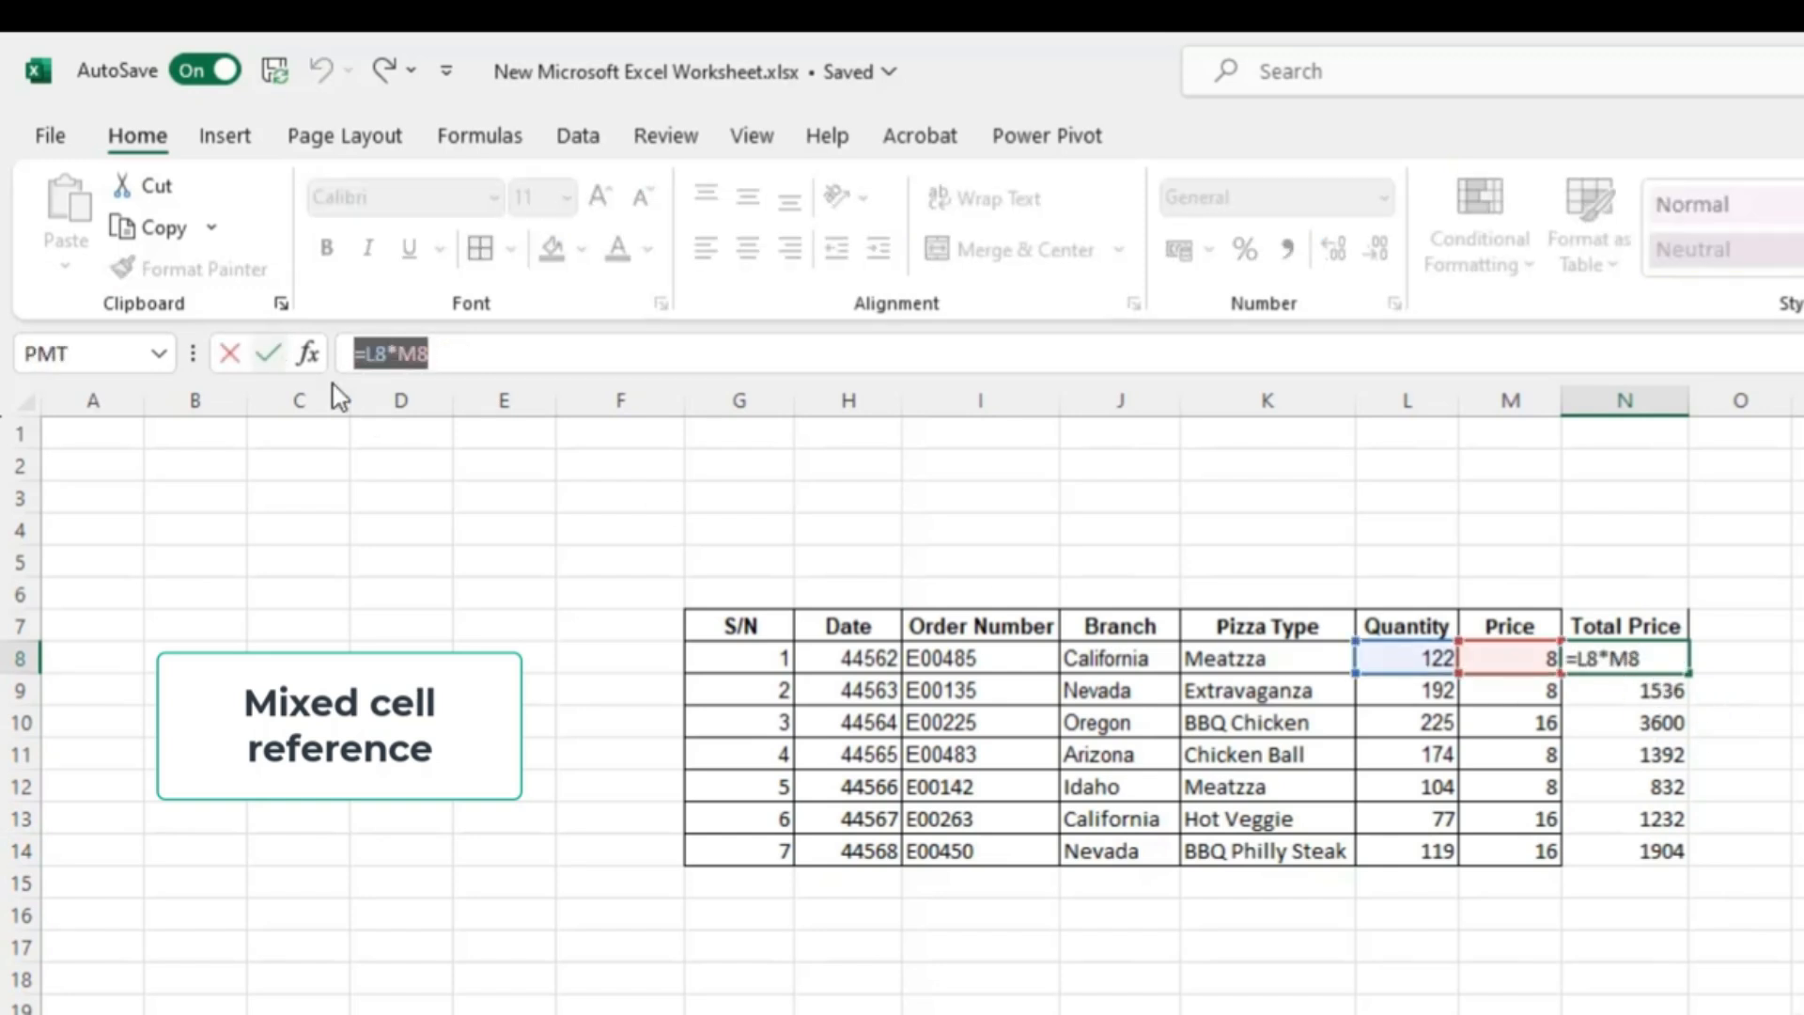
{"action": "type", "text": "="}
{"action": "left_click", "coordinate": [1527, 749]}
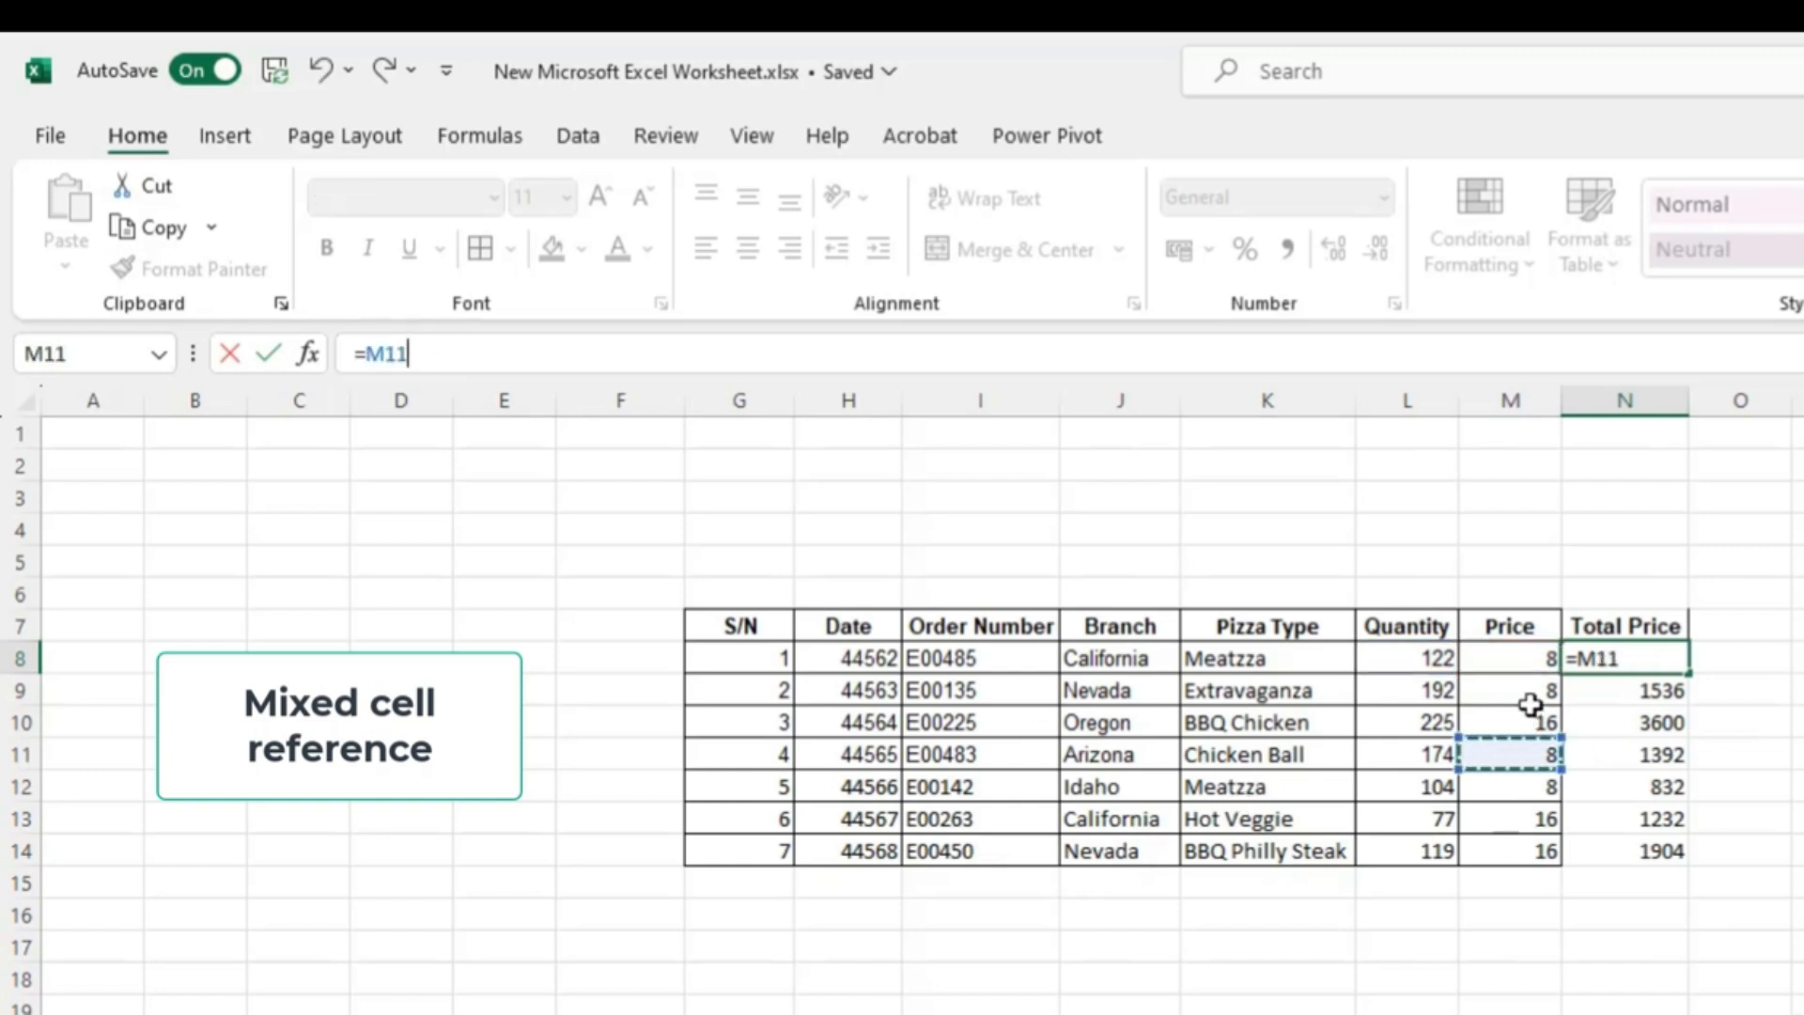
{"action": "key", "text": "Escape"}
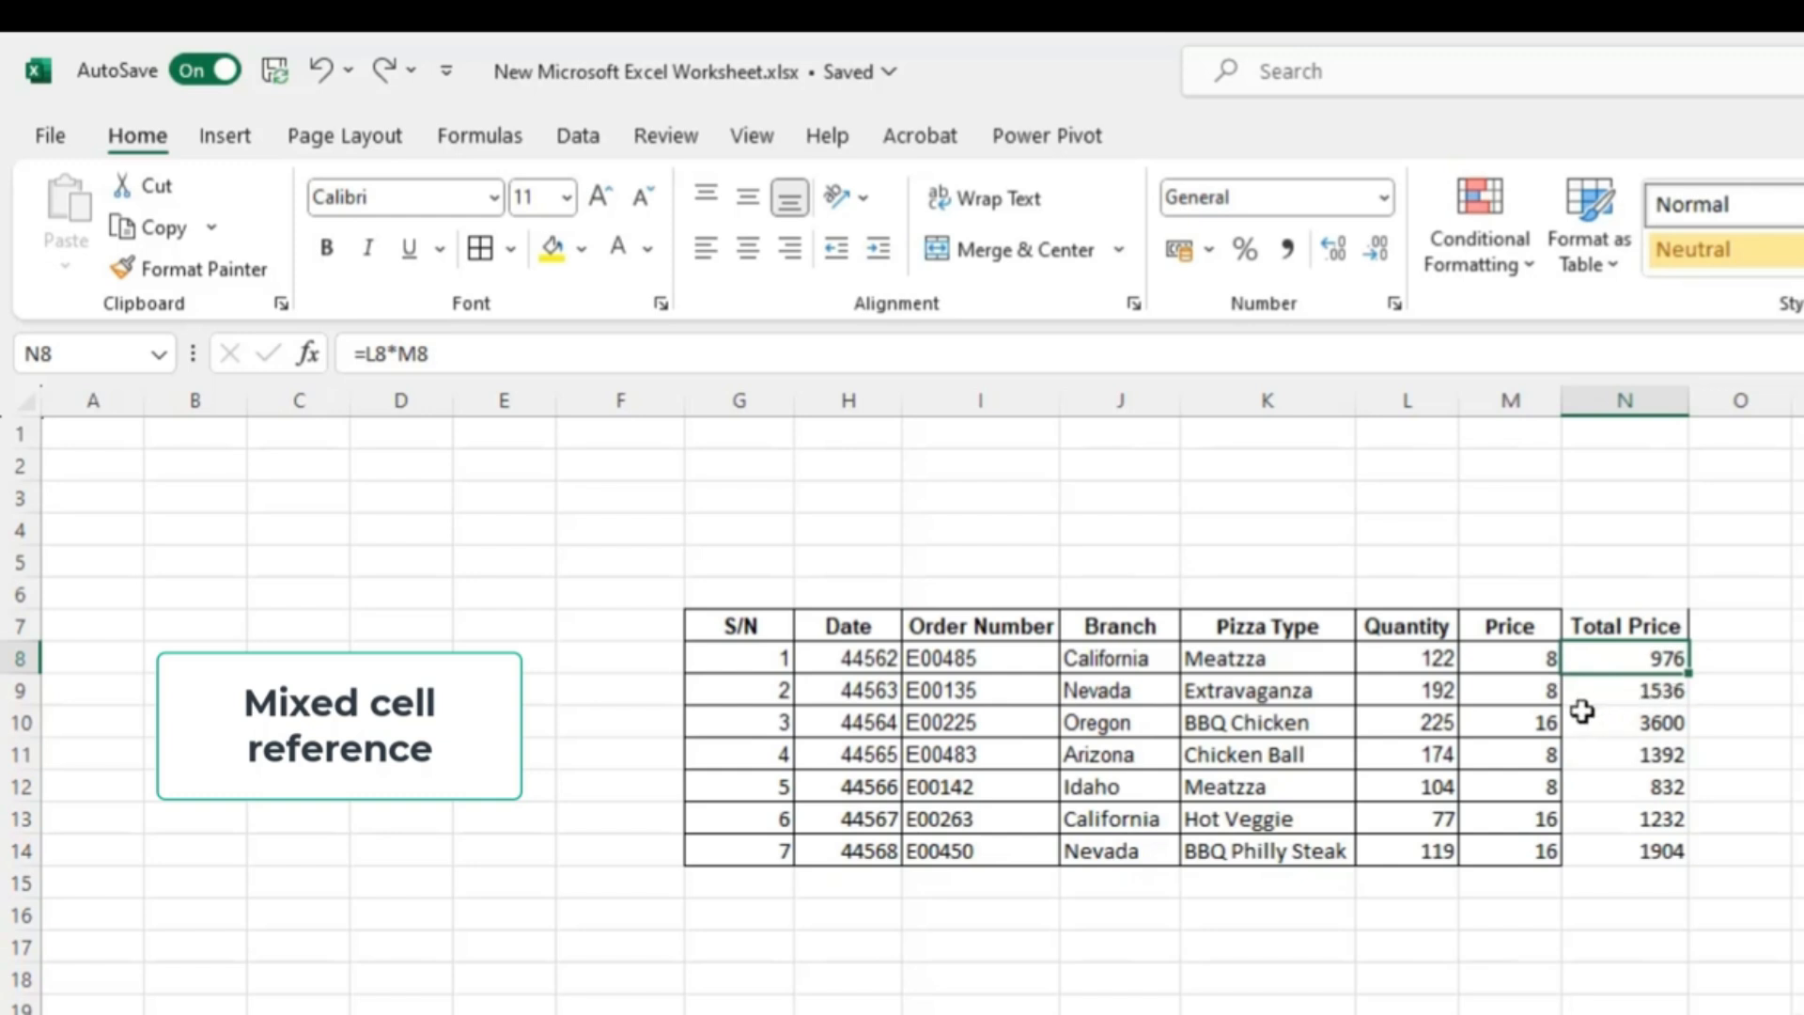
- Clear the Price values from M9 down to M14
{"action": "left_click", "coordinate": [1538, 693]}
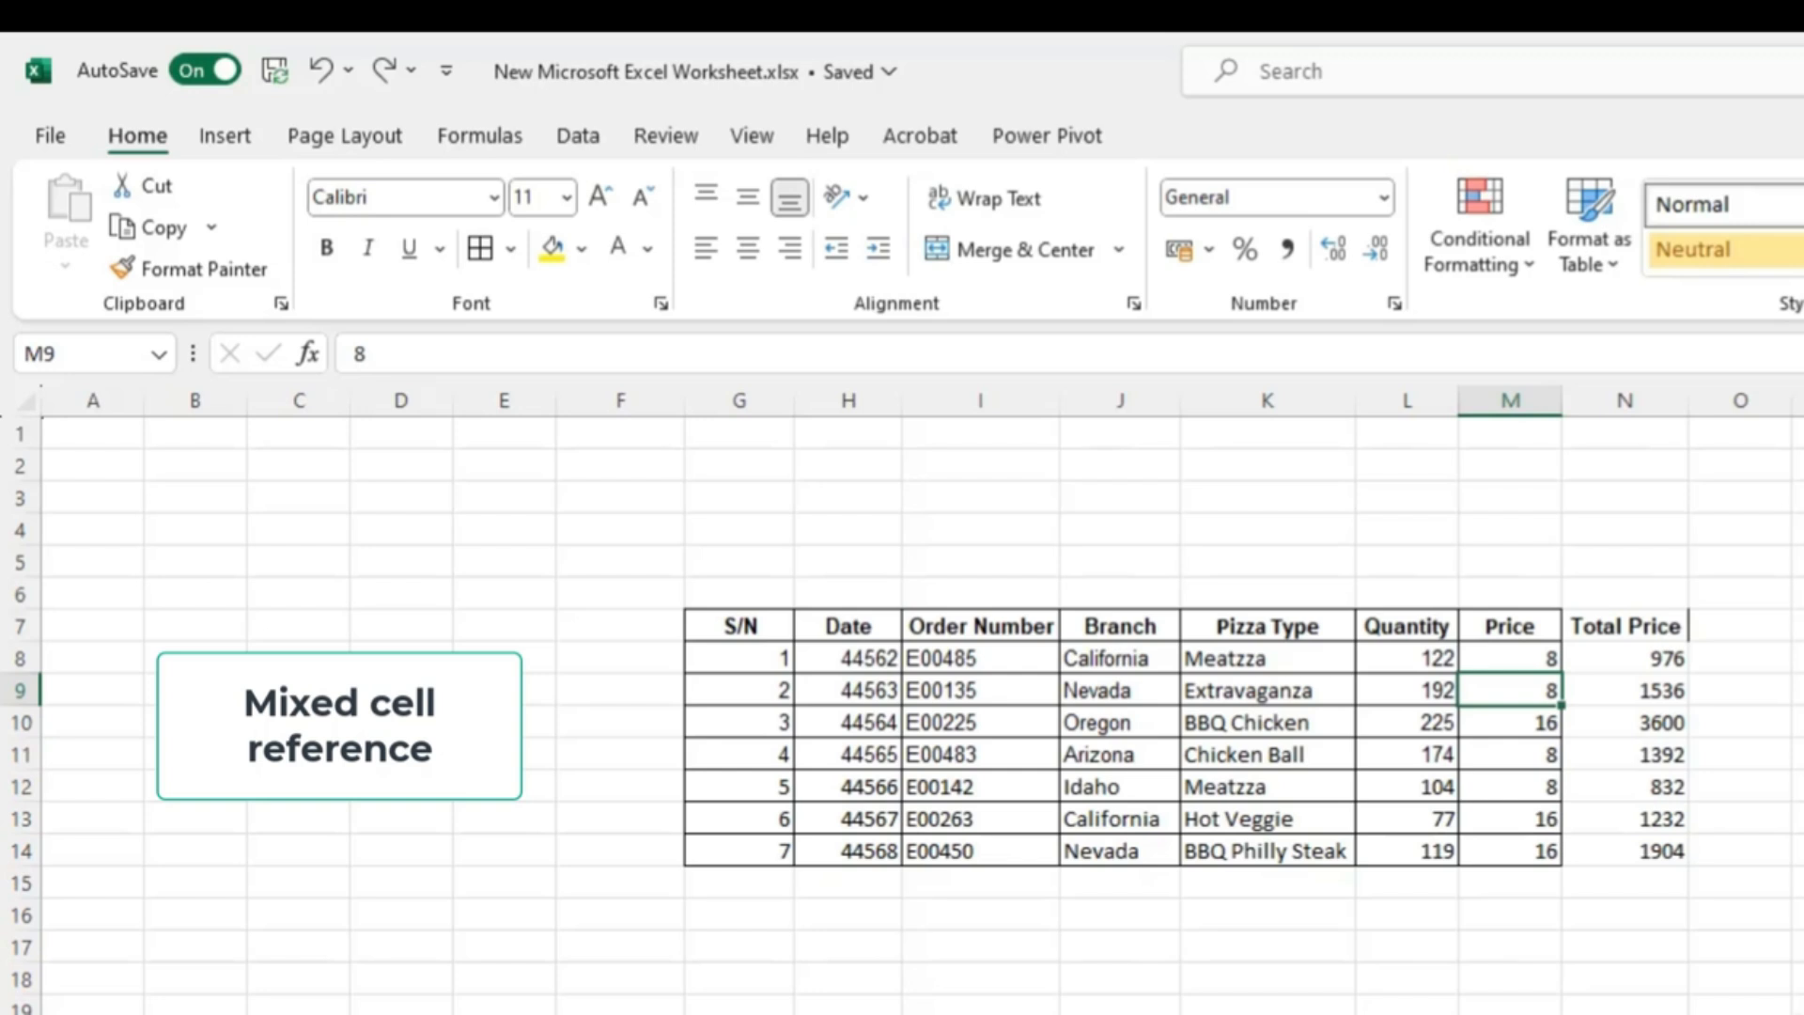
{"action": "key", "text": "shift+Down"}
{"action": "key", "text": "shift+Down"}
{"action": "key", "text": "shift+Down"}
{"action": "key", "text": "shift+Down"}
{"action": "key", "text": "shift+Down"}
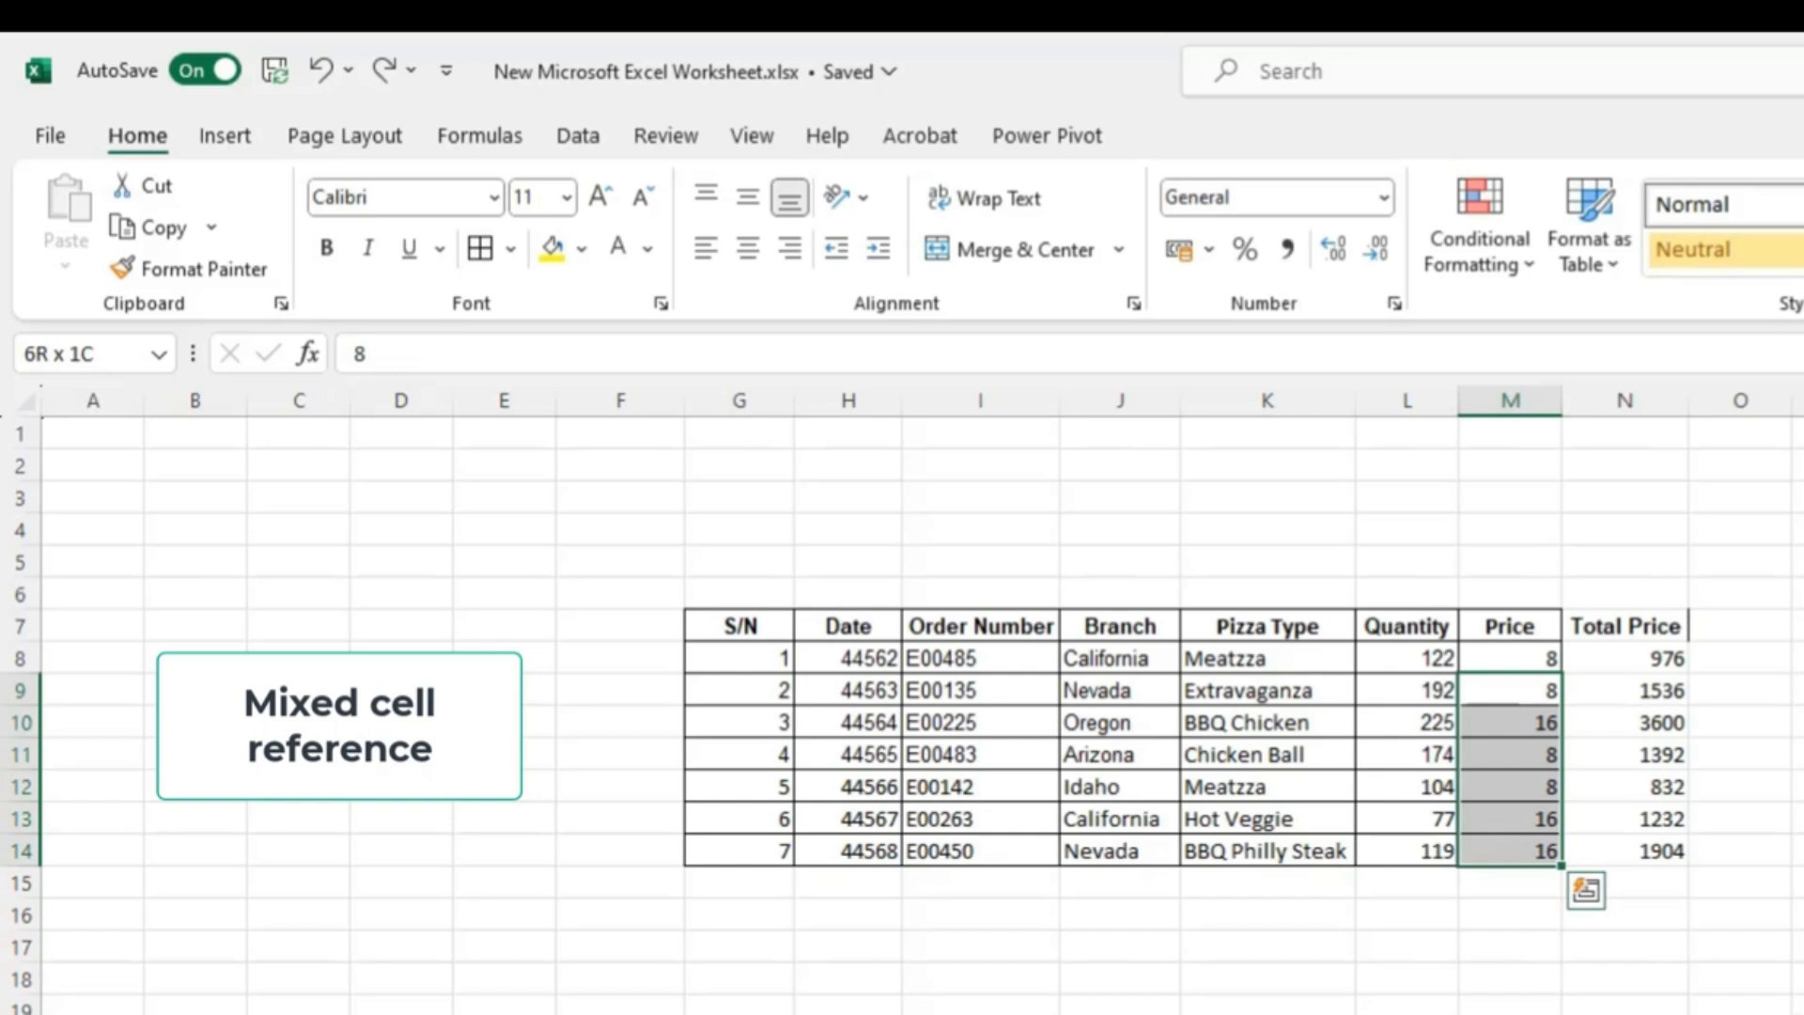
{"action": "key", "text": "Delete"}
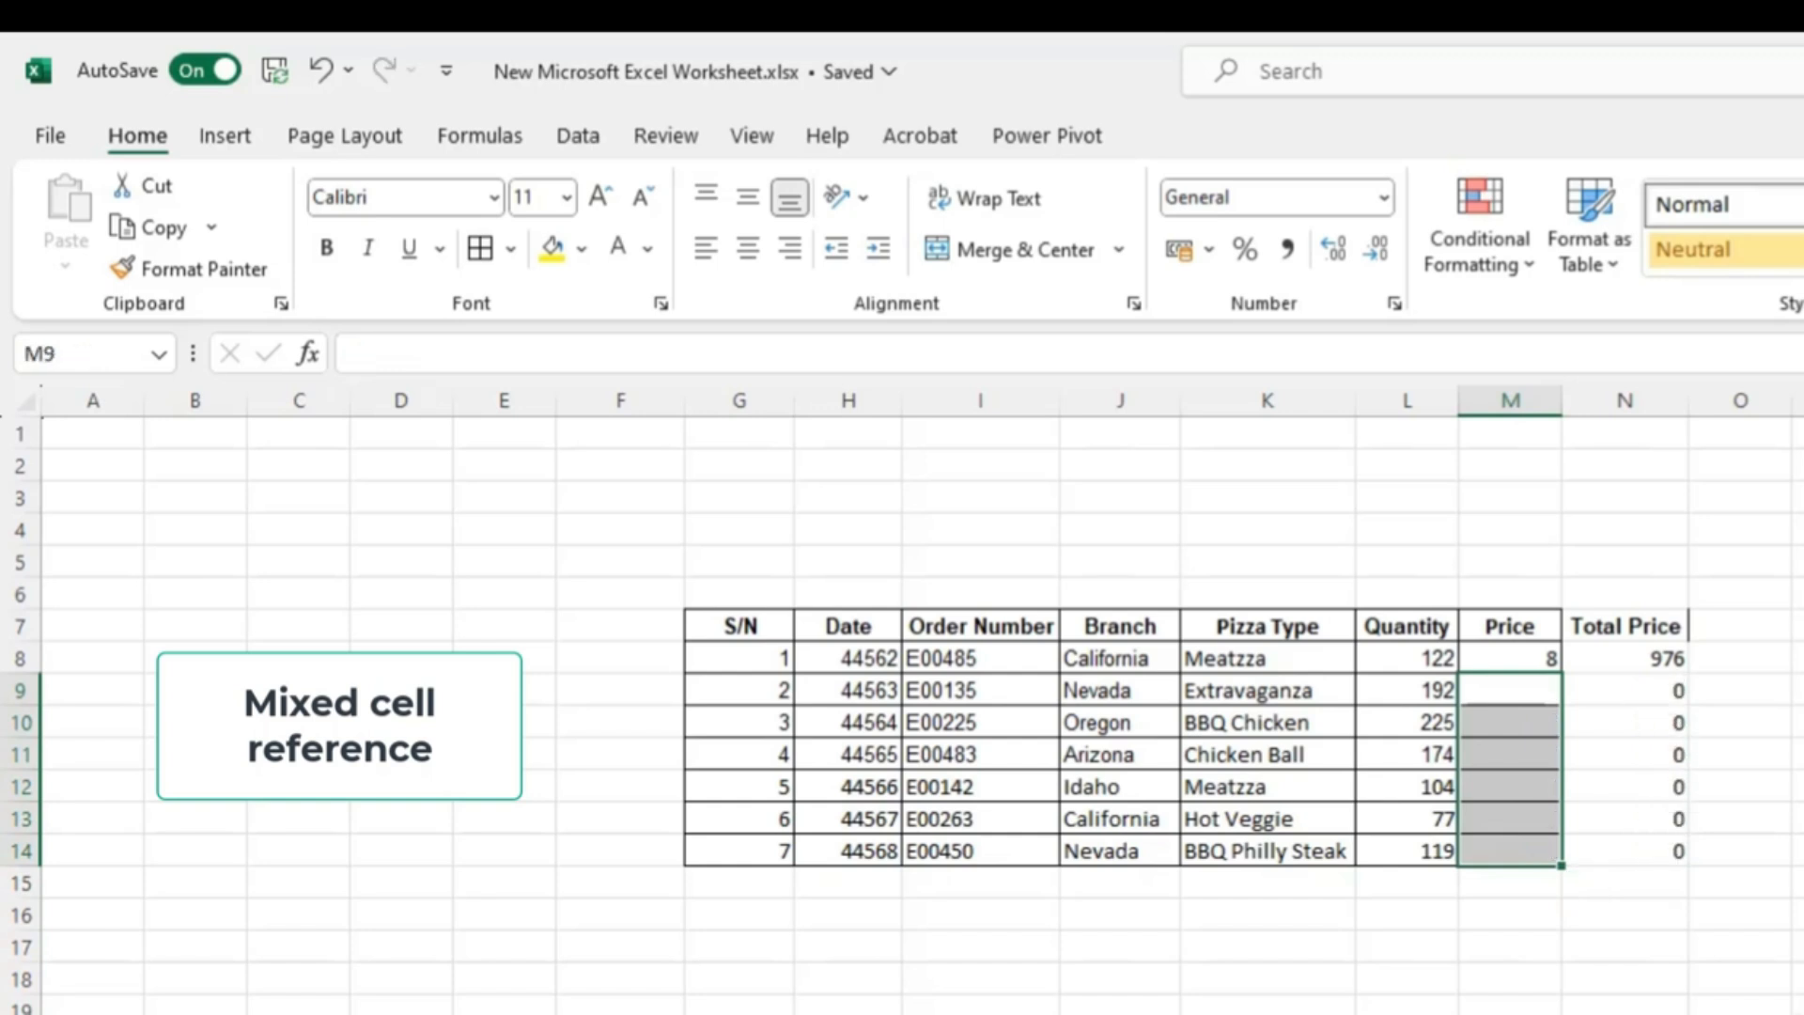
- Inspect the row 8 Quantity, Price and Total Price cells and the N9 formula
{"action": "left_click", "coordinate": [1510, 658]}
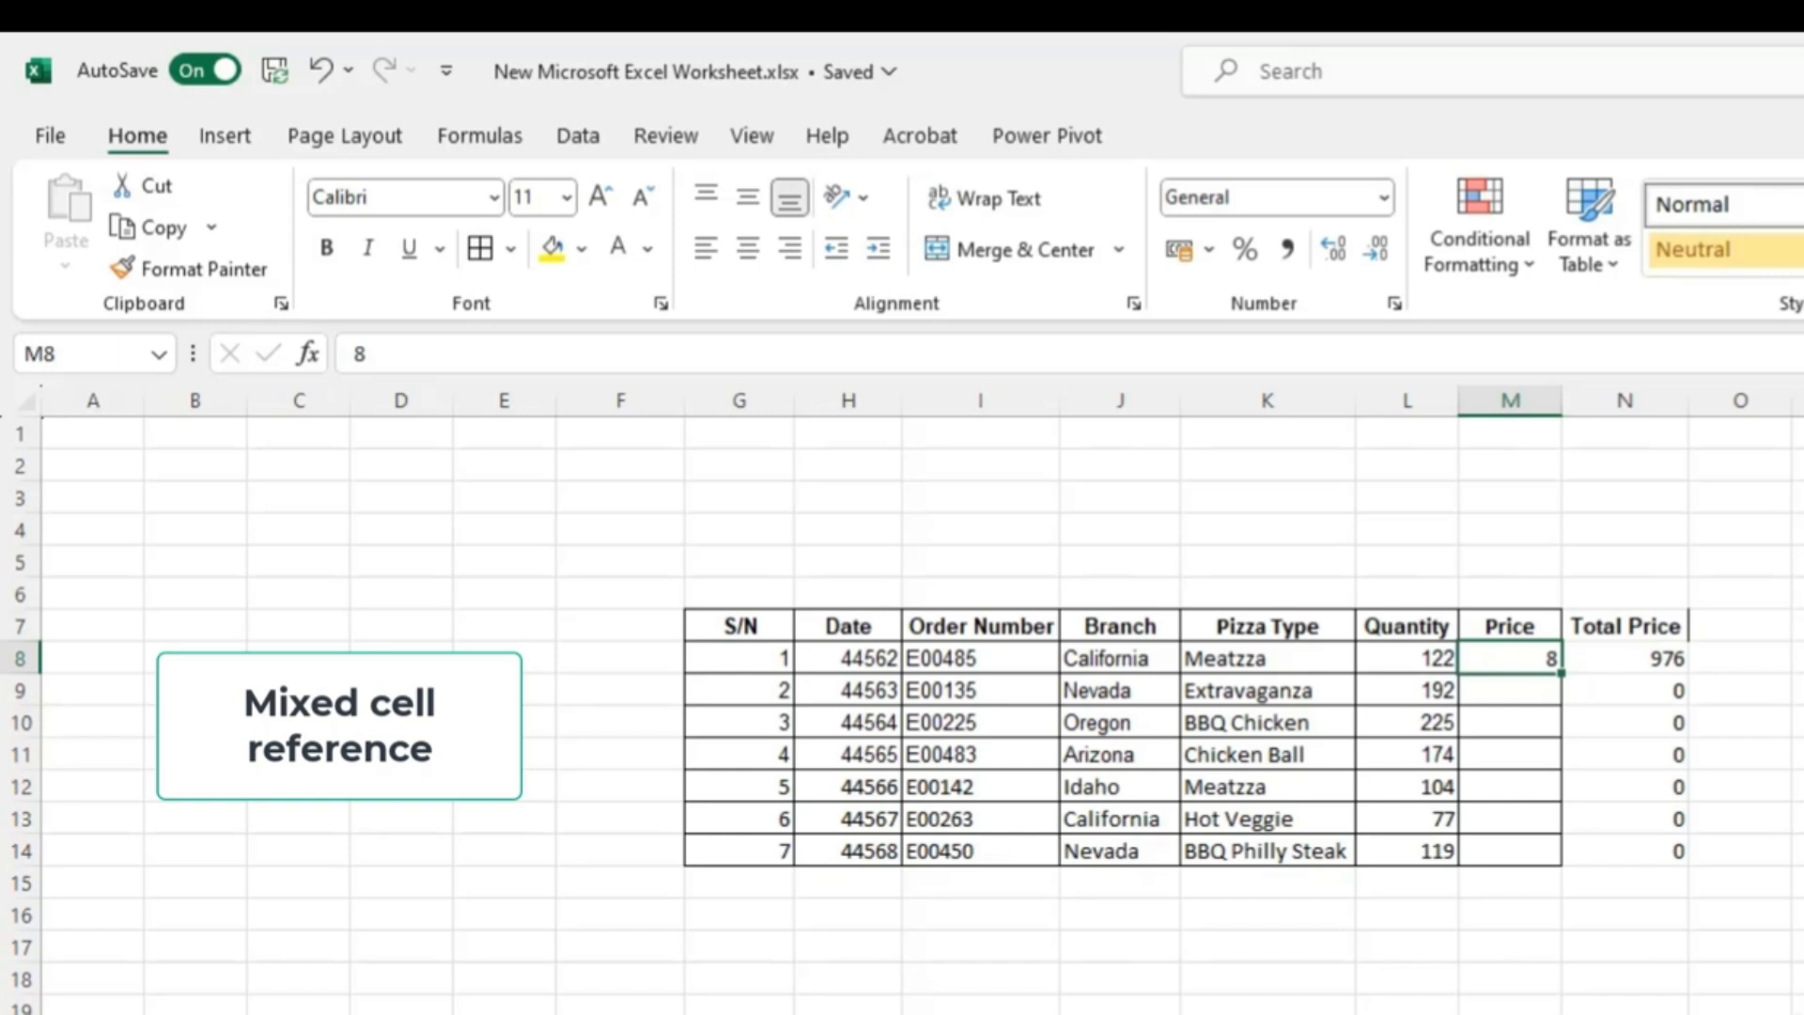
{"action": "left_click", "coordinate": [1407, 659]}
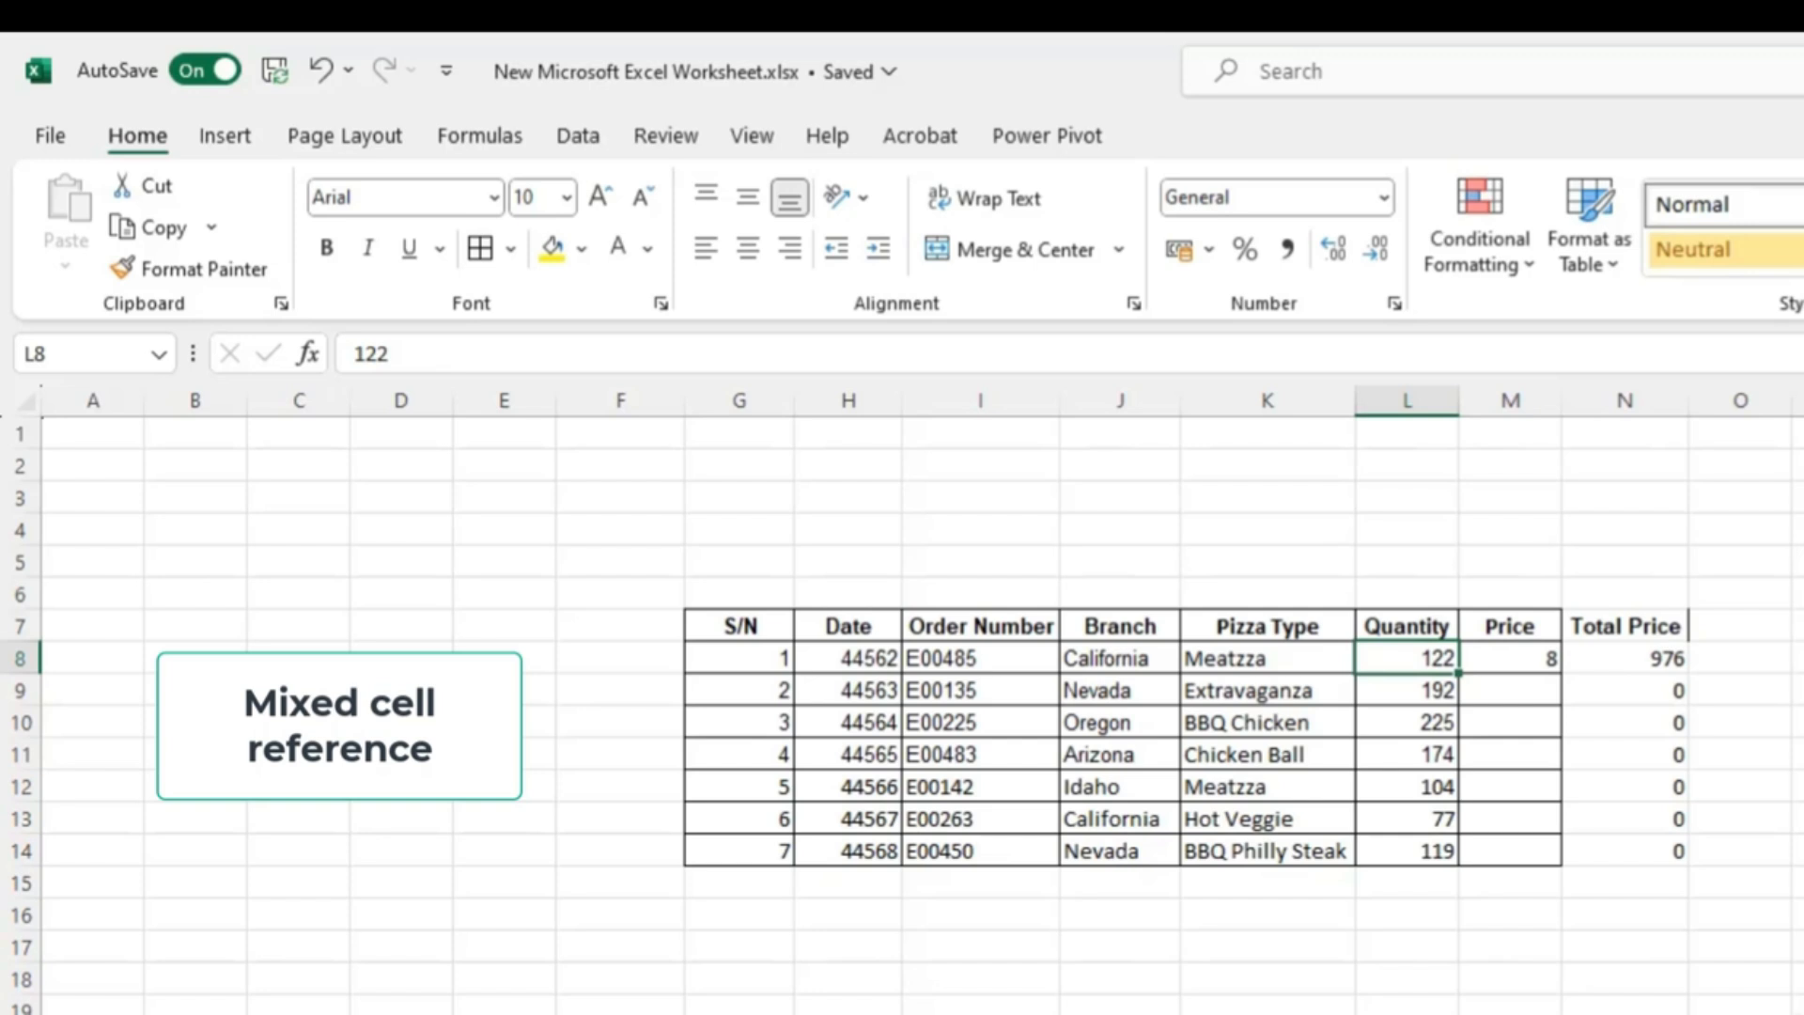
{"action": "left_click", "coordinate": [1510, 659]}
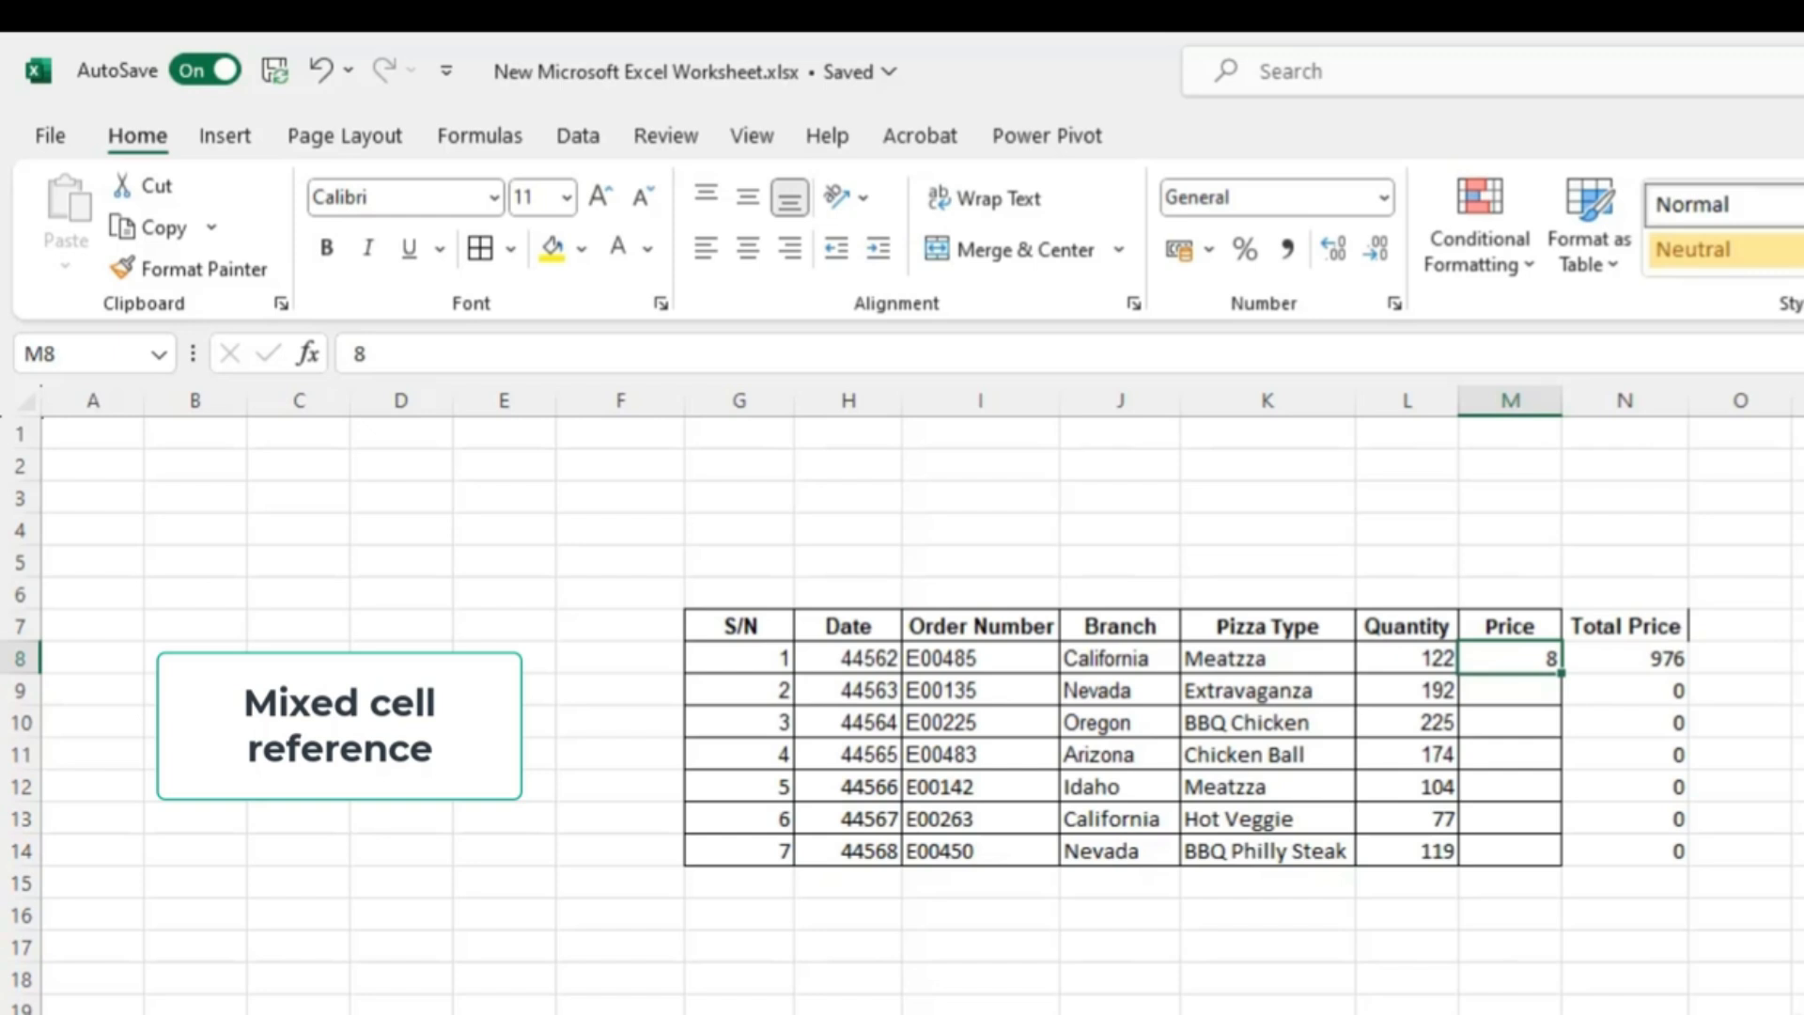
{"action": "left_click", "coordinate": [1605, 661]}
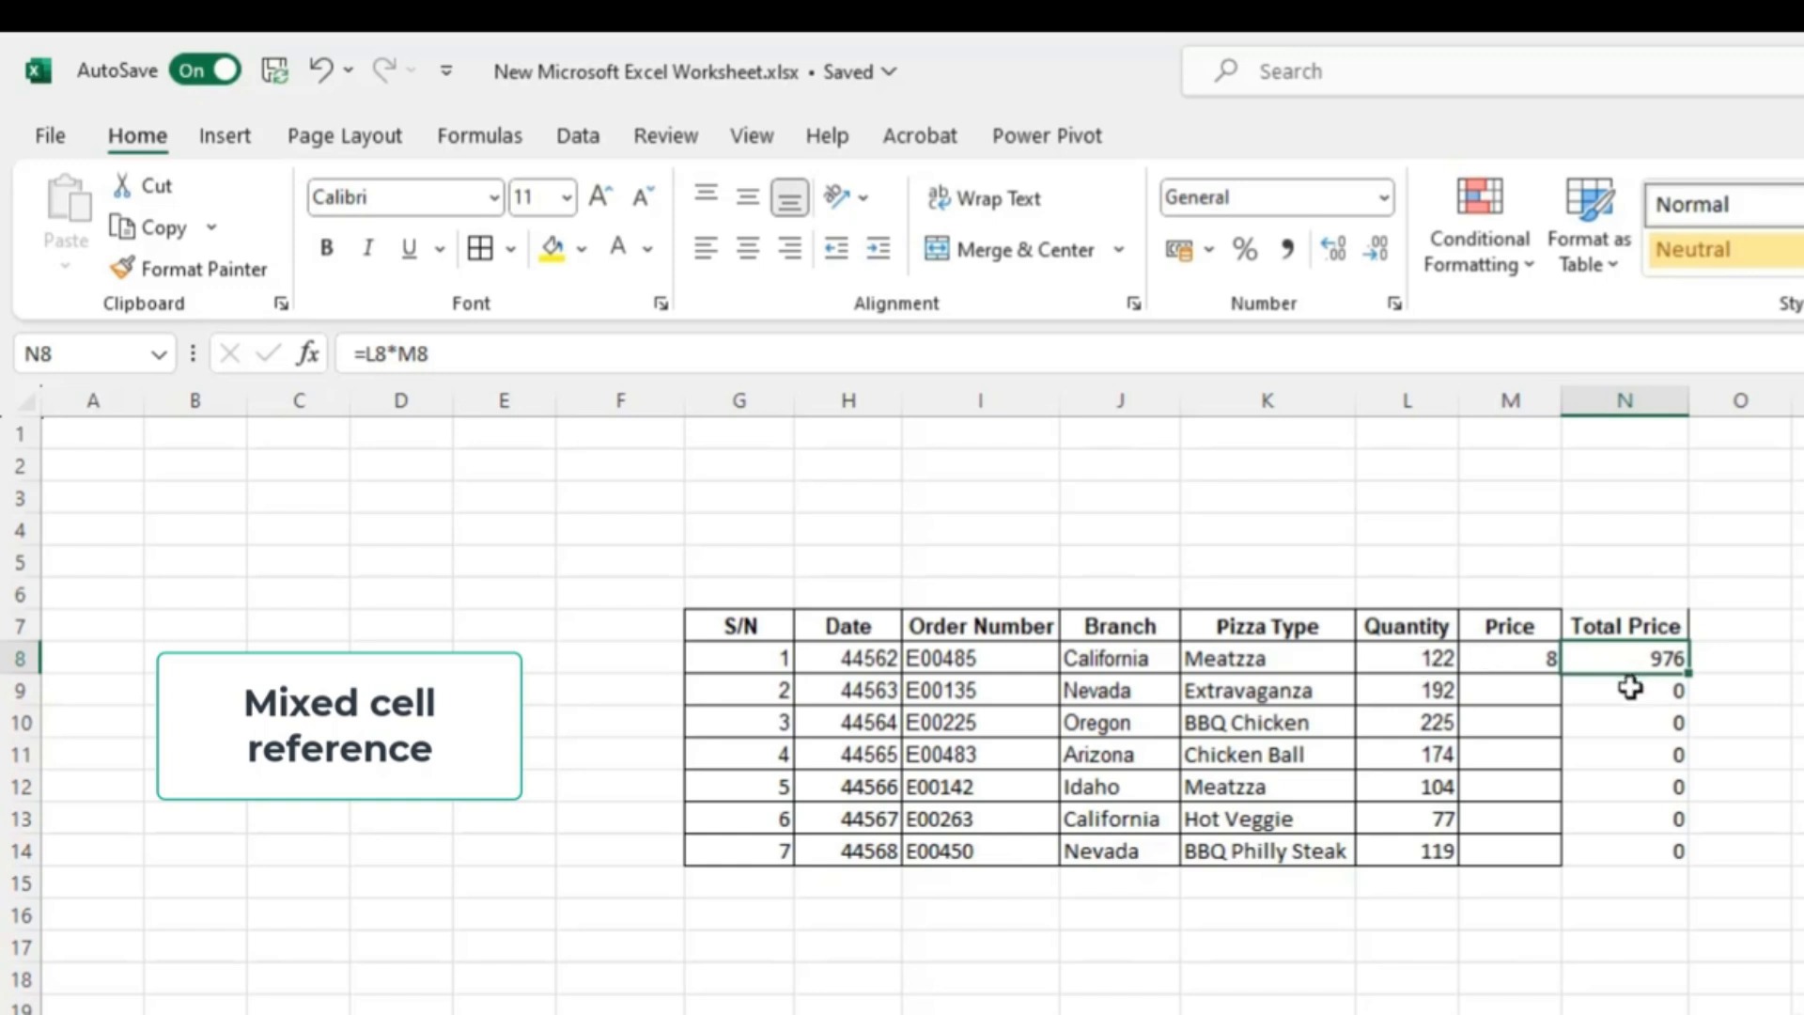
{"action": "left_click", "coordinate": [1627, 696]}
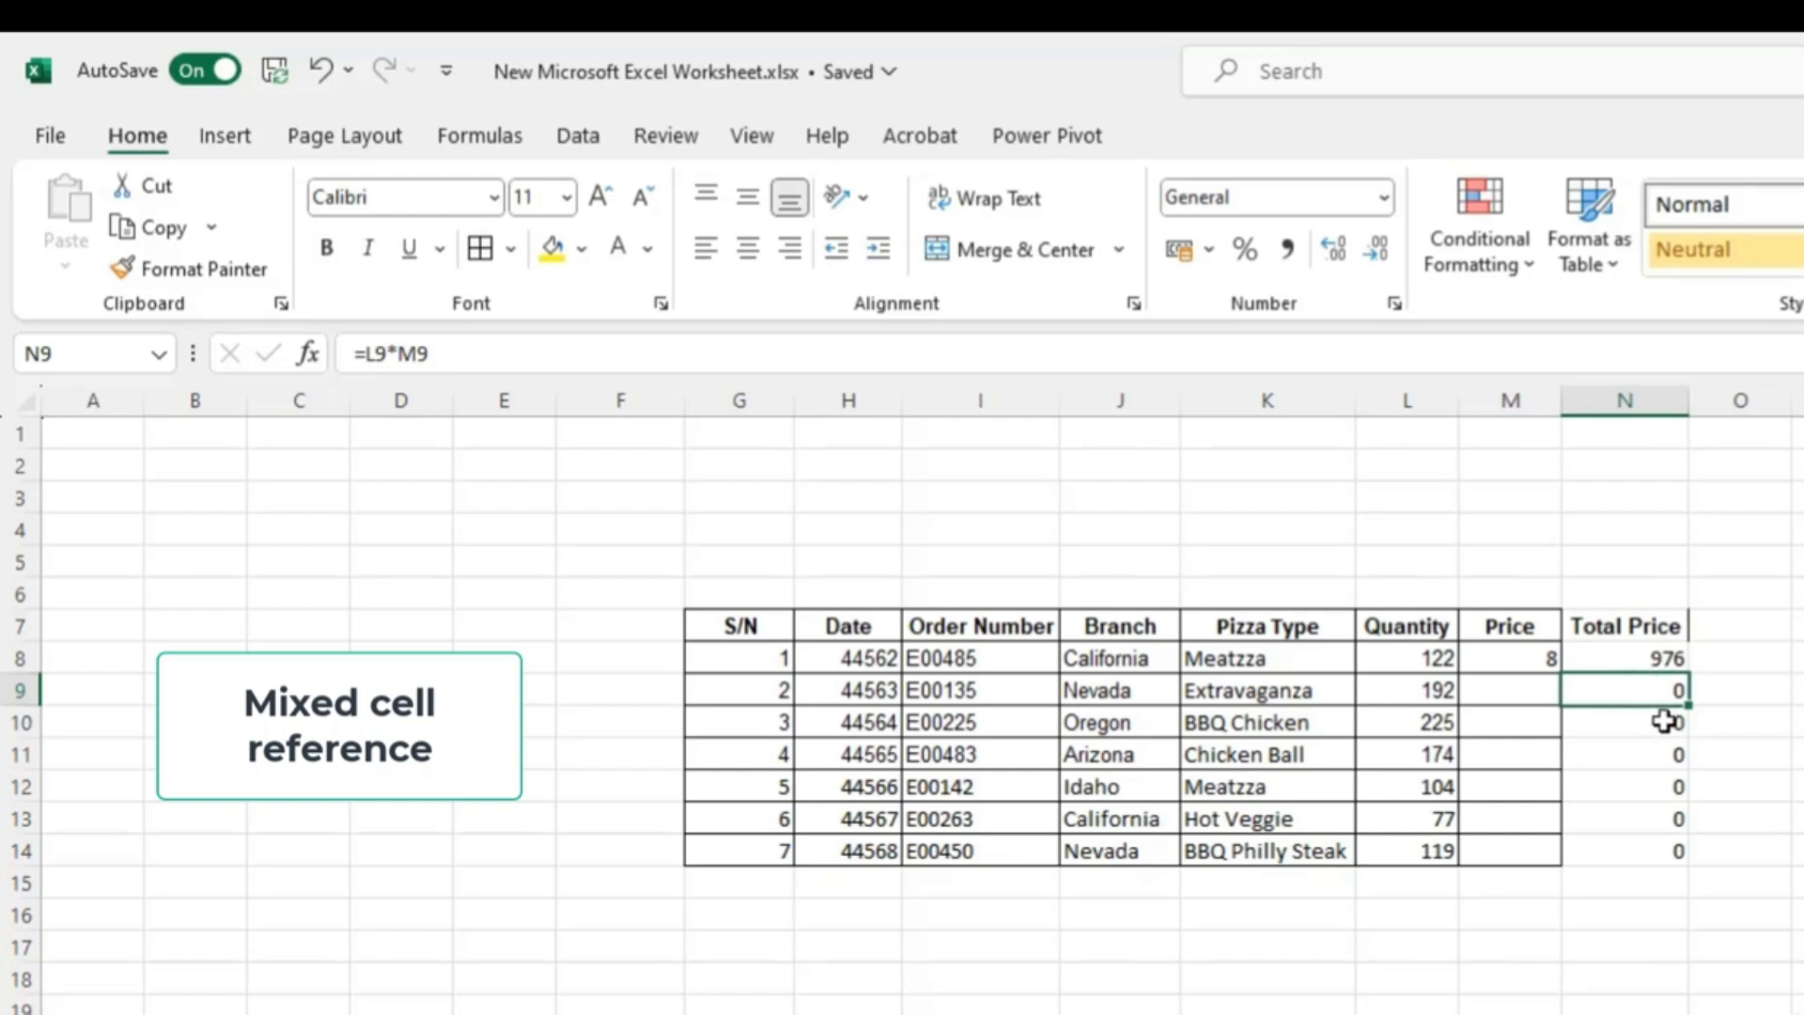
{"action": "left_click", "coordinate": [1654, 660]}
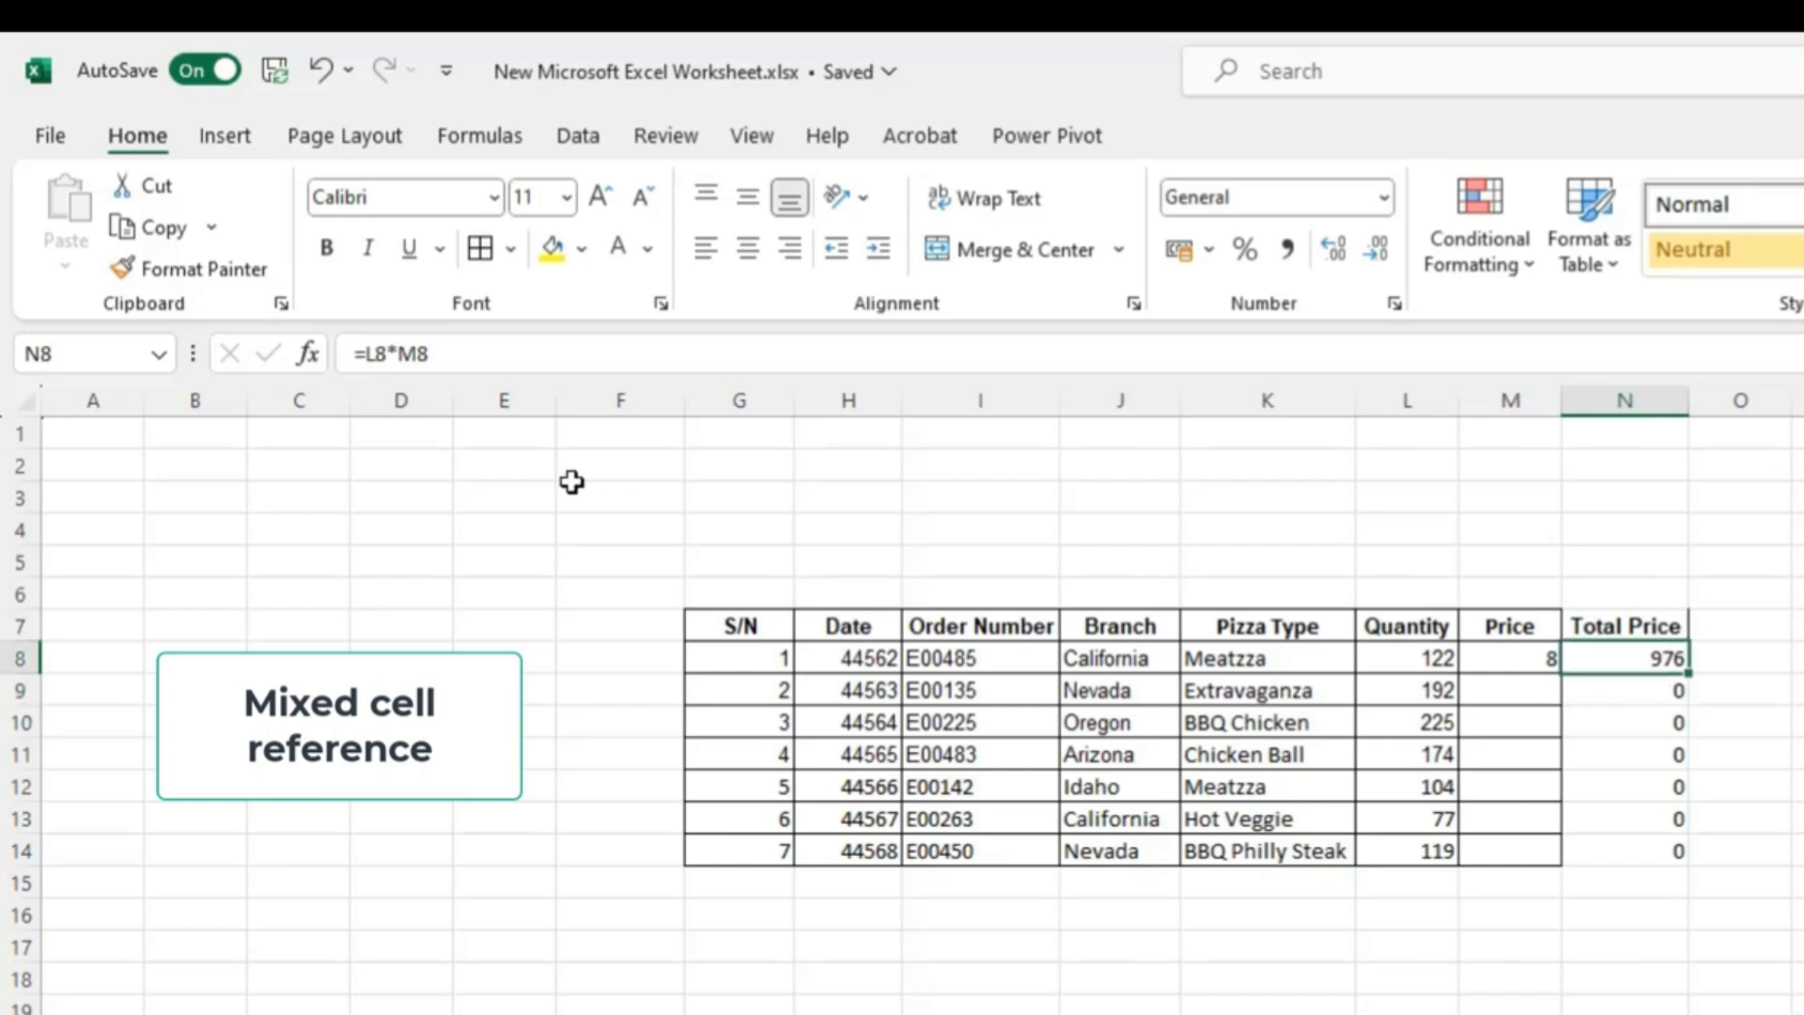
- Edit the N8 formula so the price reference is absolute, making it =L8*$M$8
{"action": "left_click", "coordinate": [417, 357]}
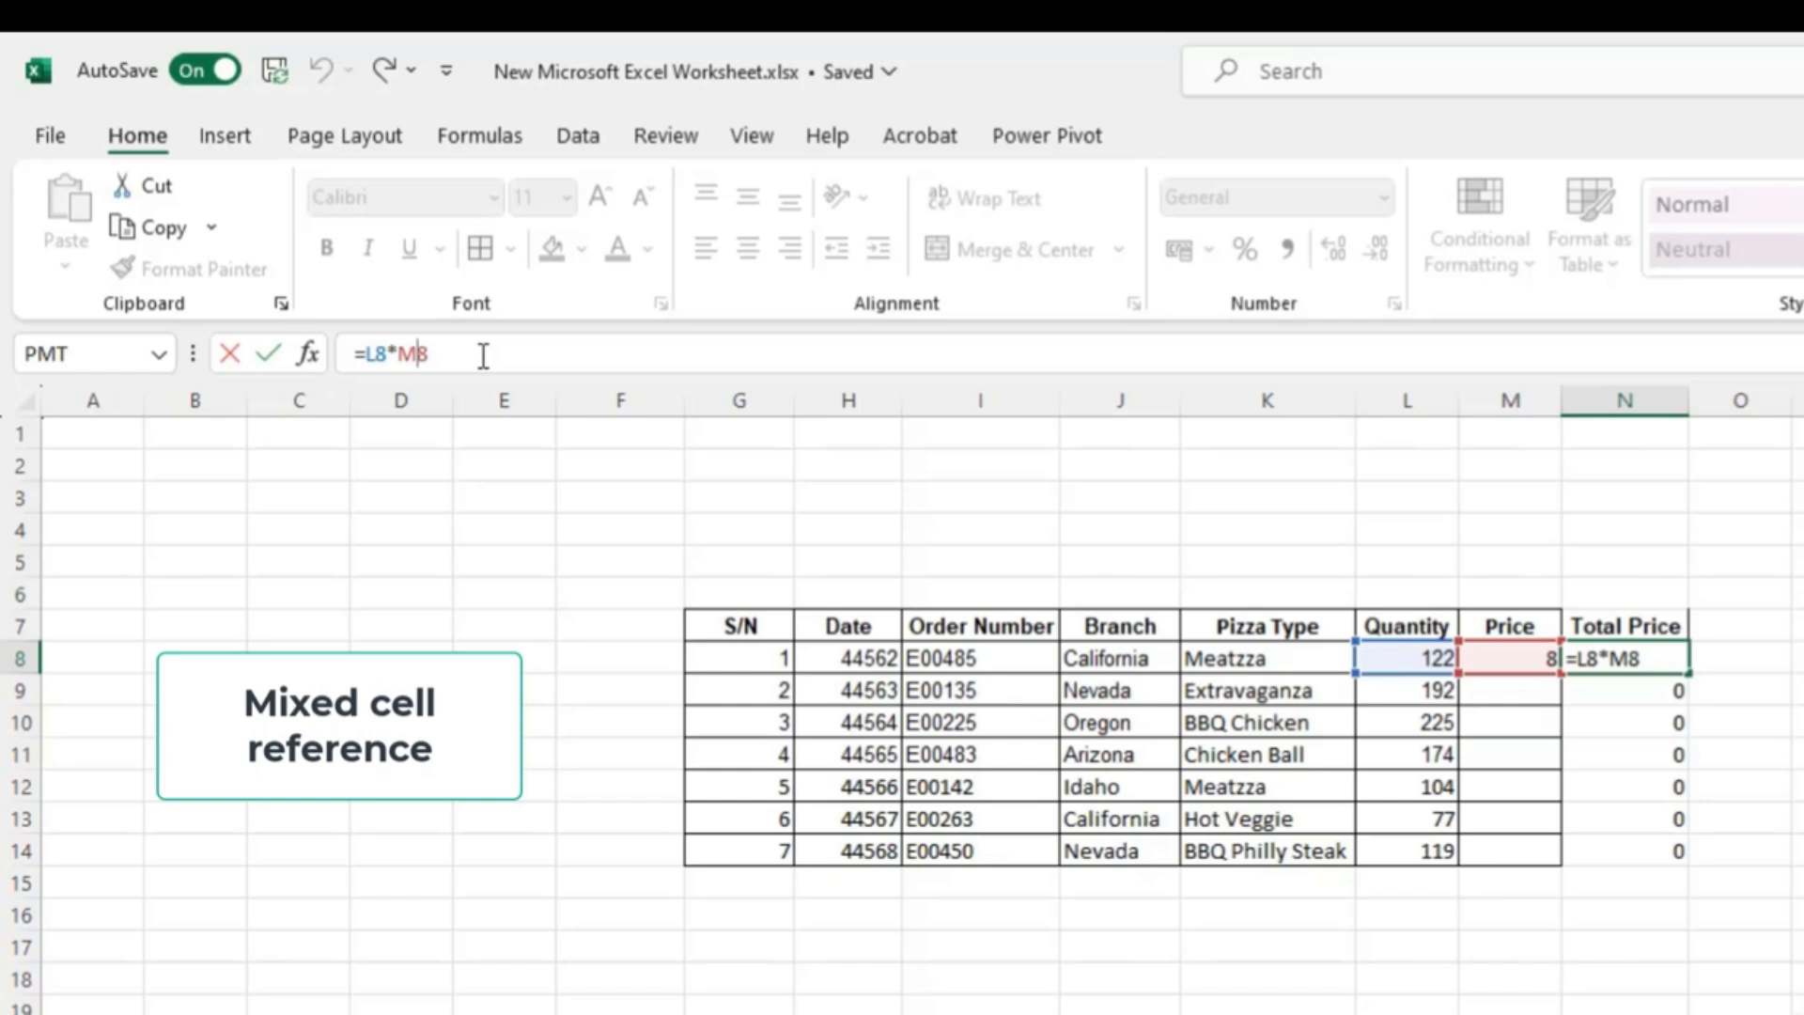
{"action": "key", "text": "F4"}
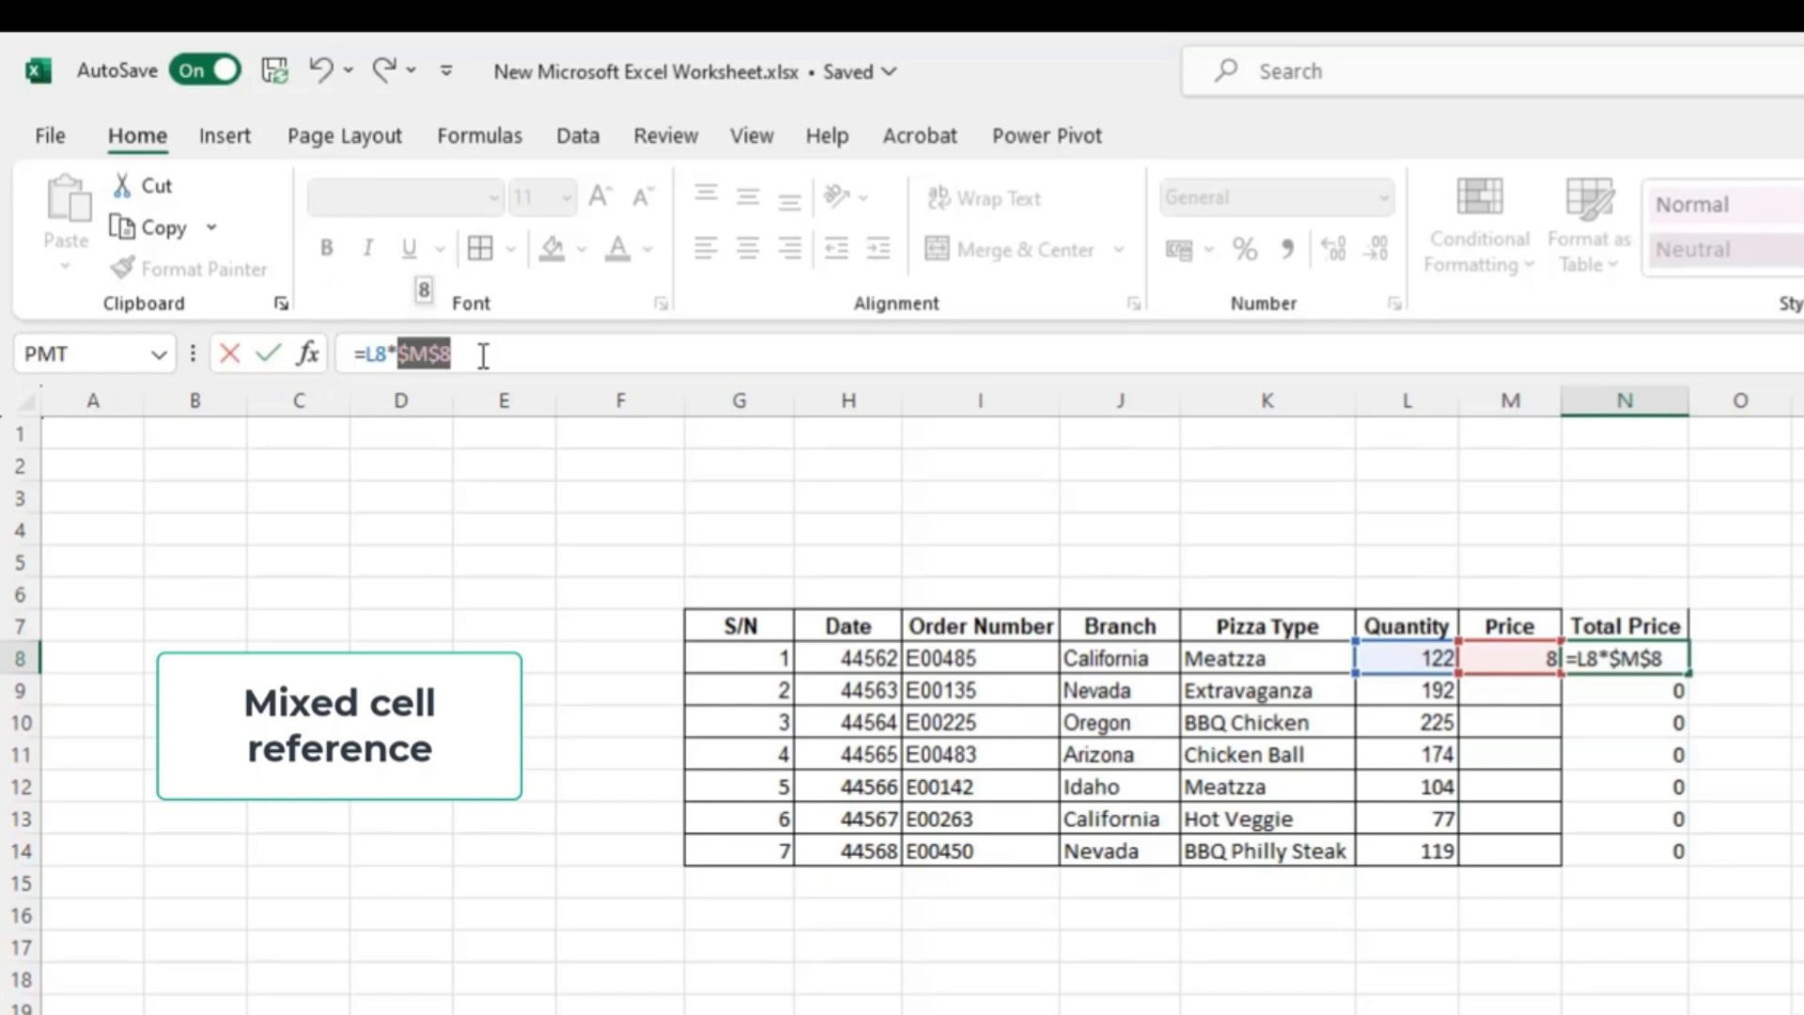
{"action": "key", "text": "F4"}
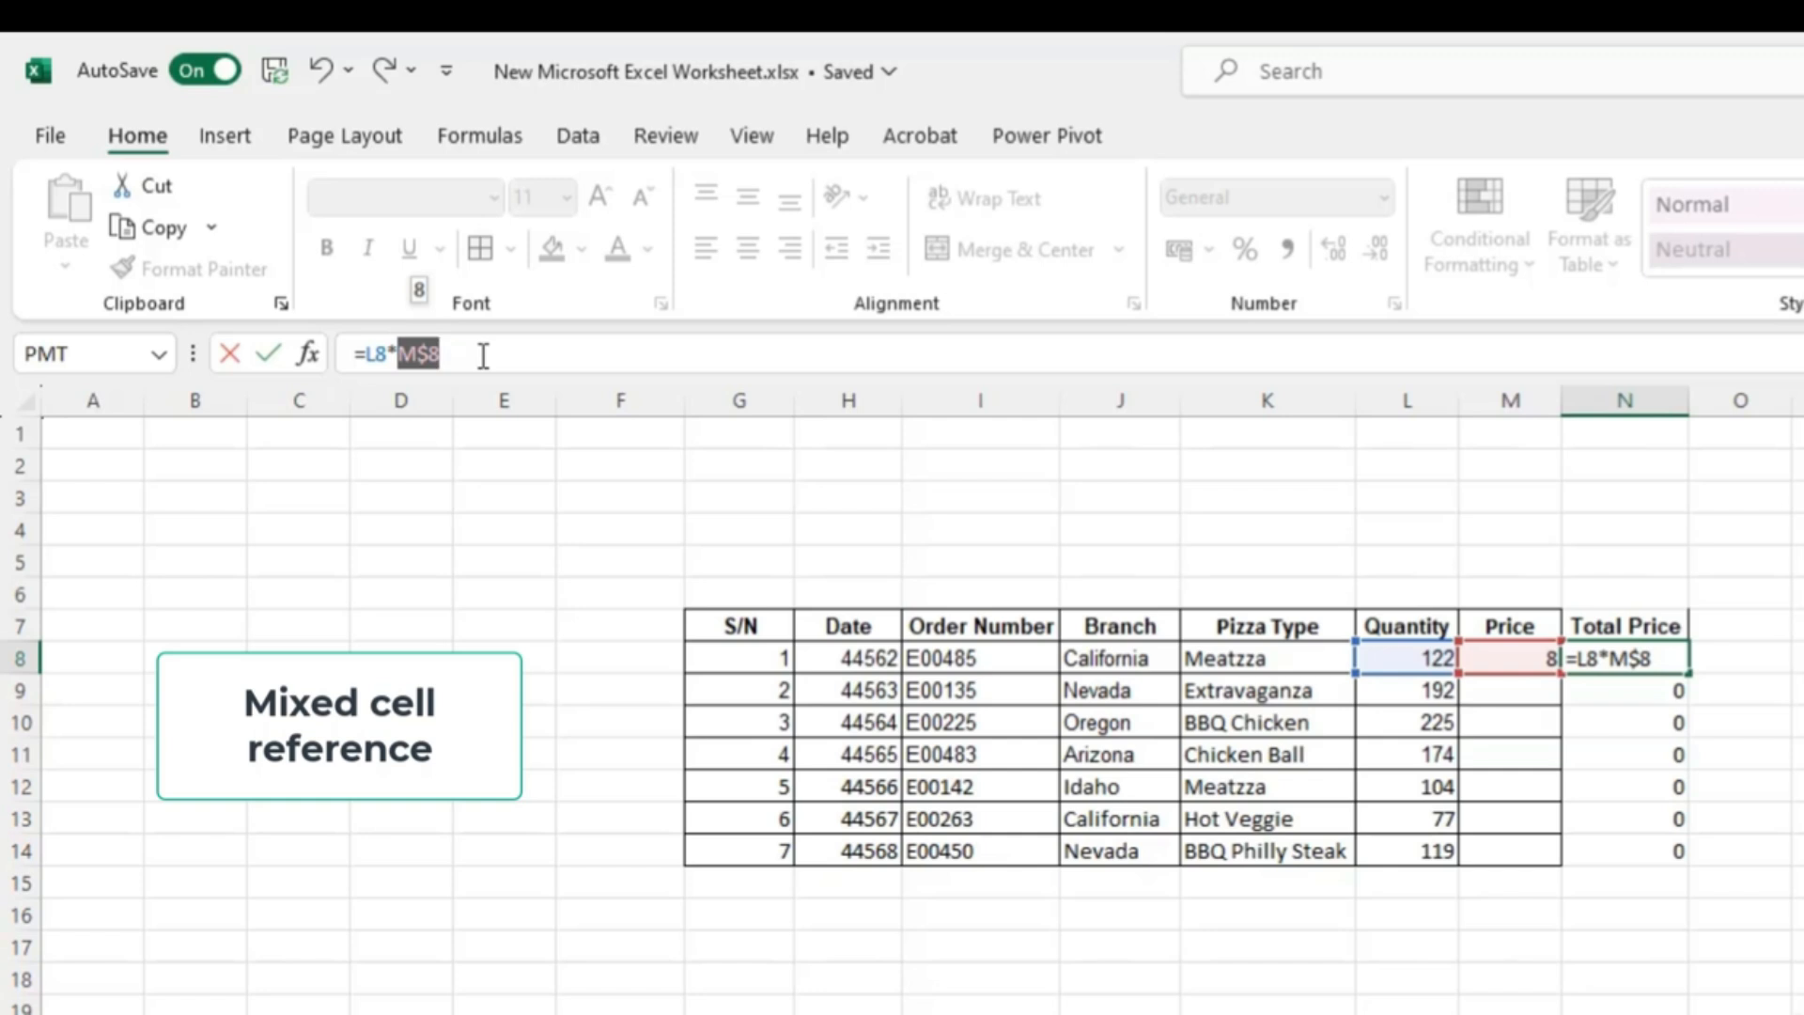
{"action": "key", "text": "F4"}
{"action": "key", "text": "F4"}
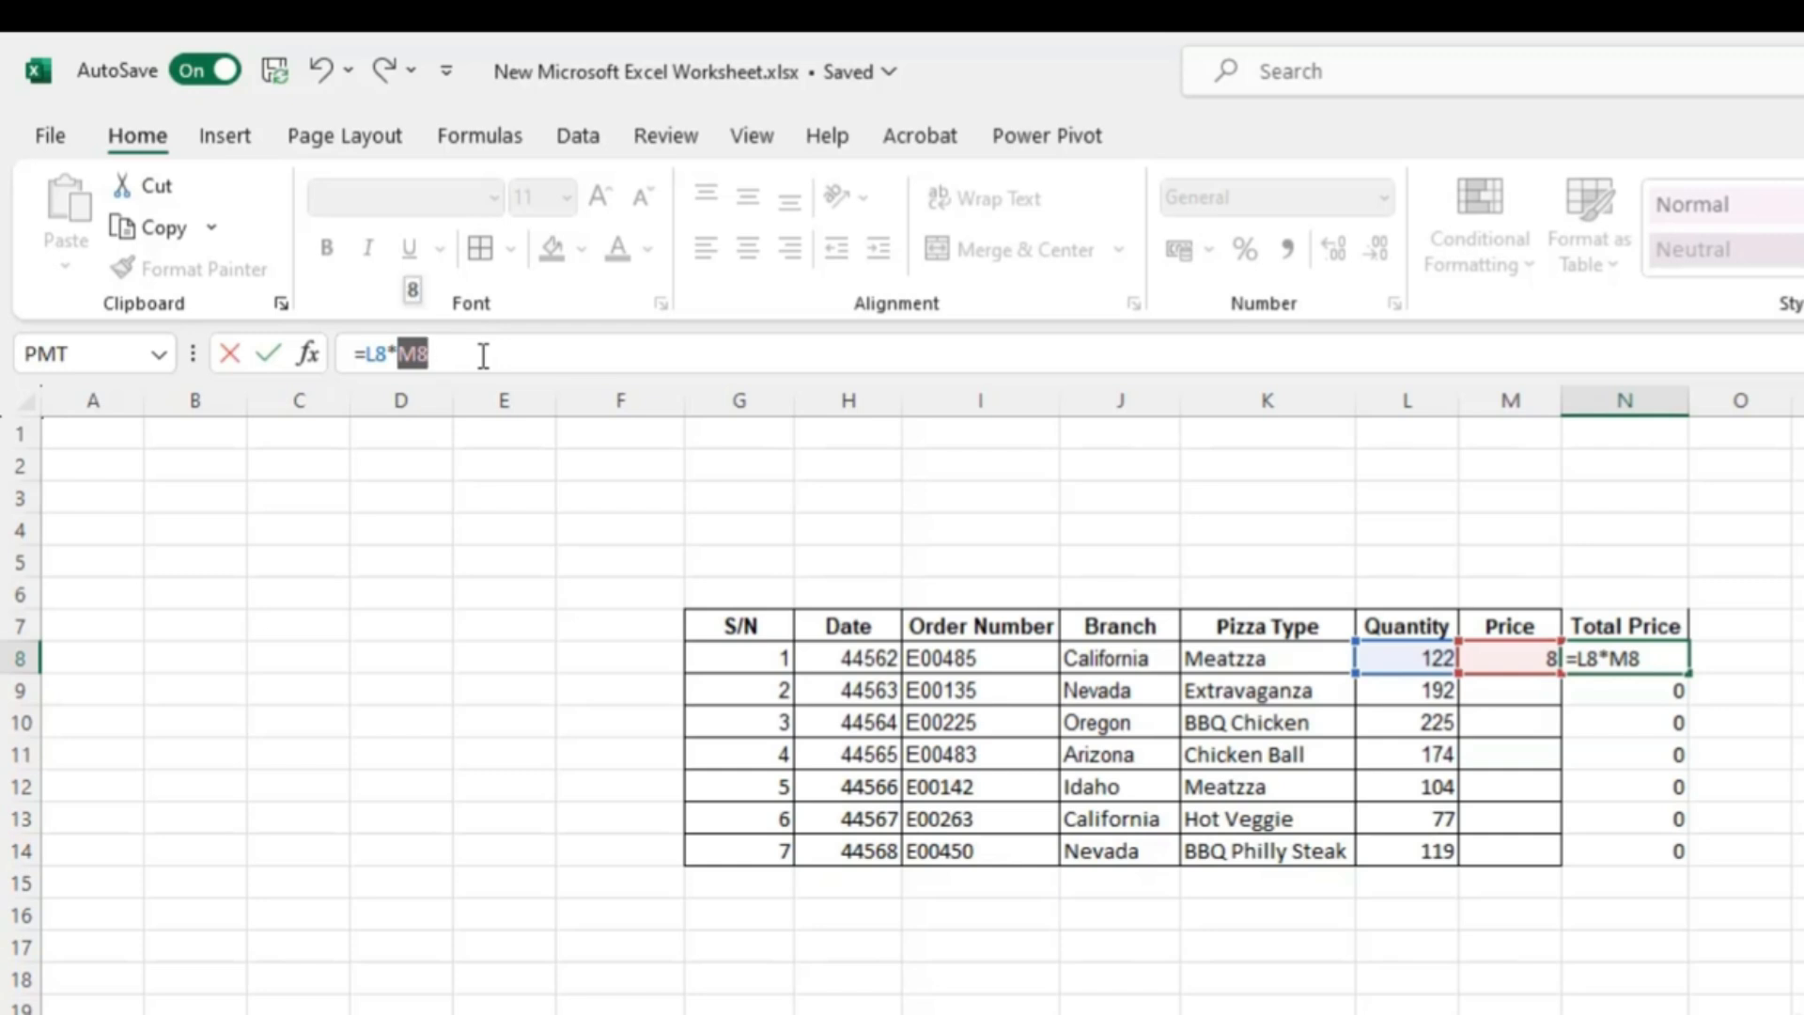
{"action": "key", "text": "F4"}
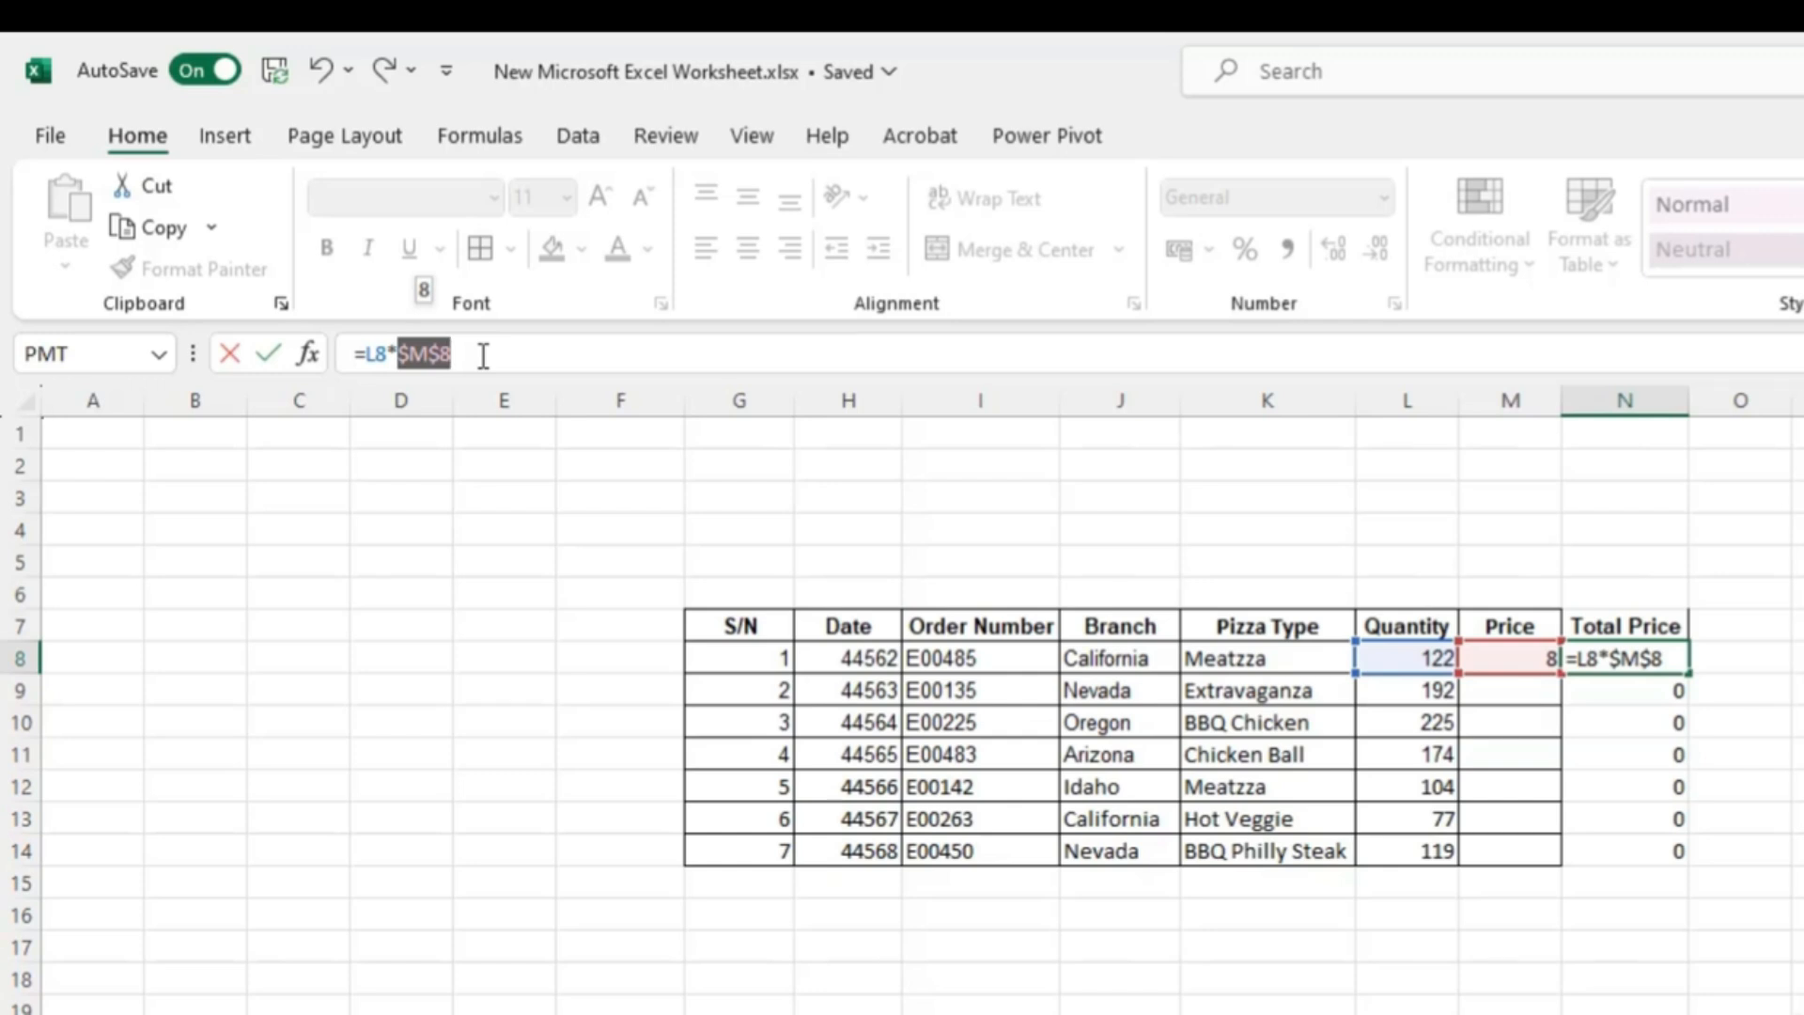
{"action": "key", "text": "Return"}
- Paste the N8 formula into the Total Price cells N8 through N14
{"action": "key", "text": "Up"}
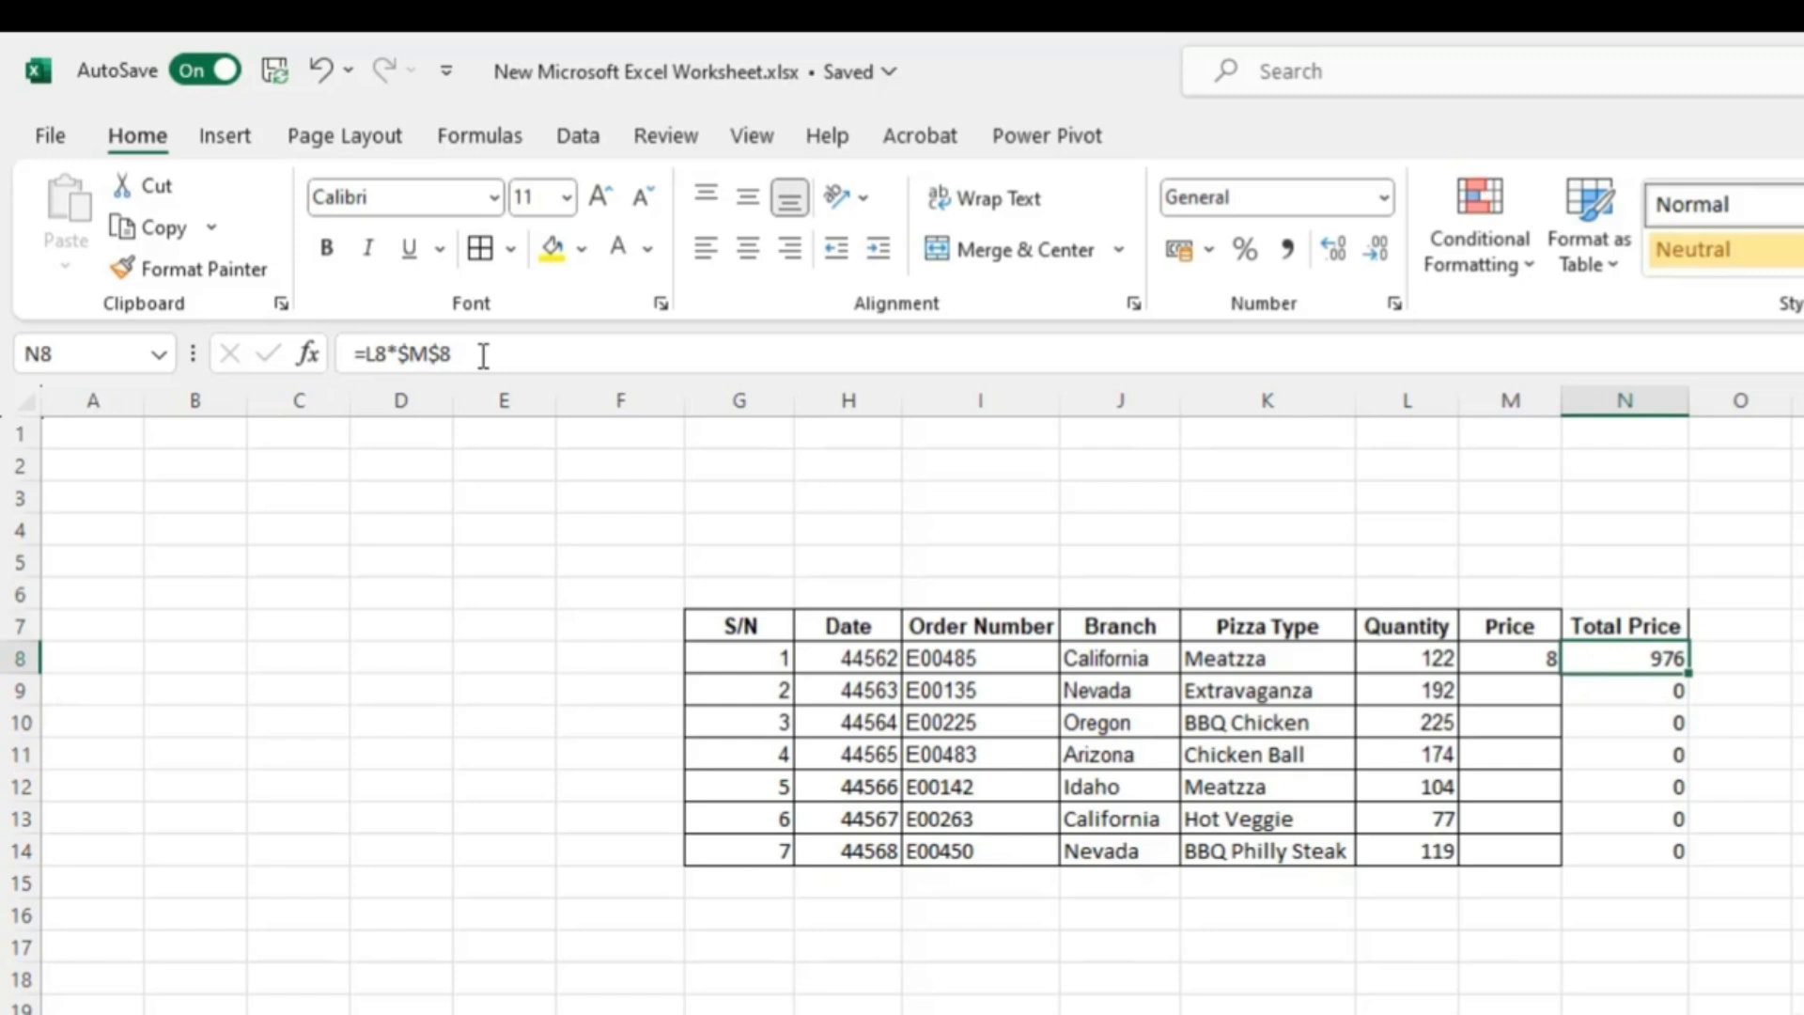
{"action": "key", "text": "ctrl+shift+Down"}
{"action": "key", "text": "ctrl+v"}
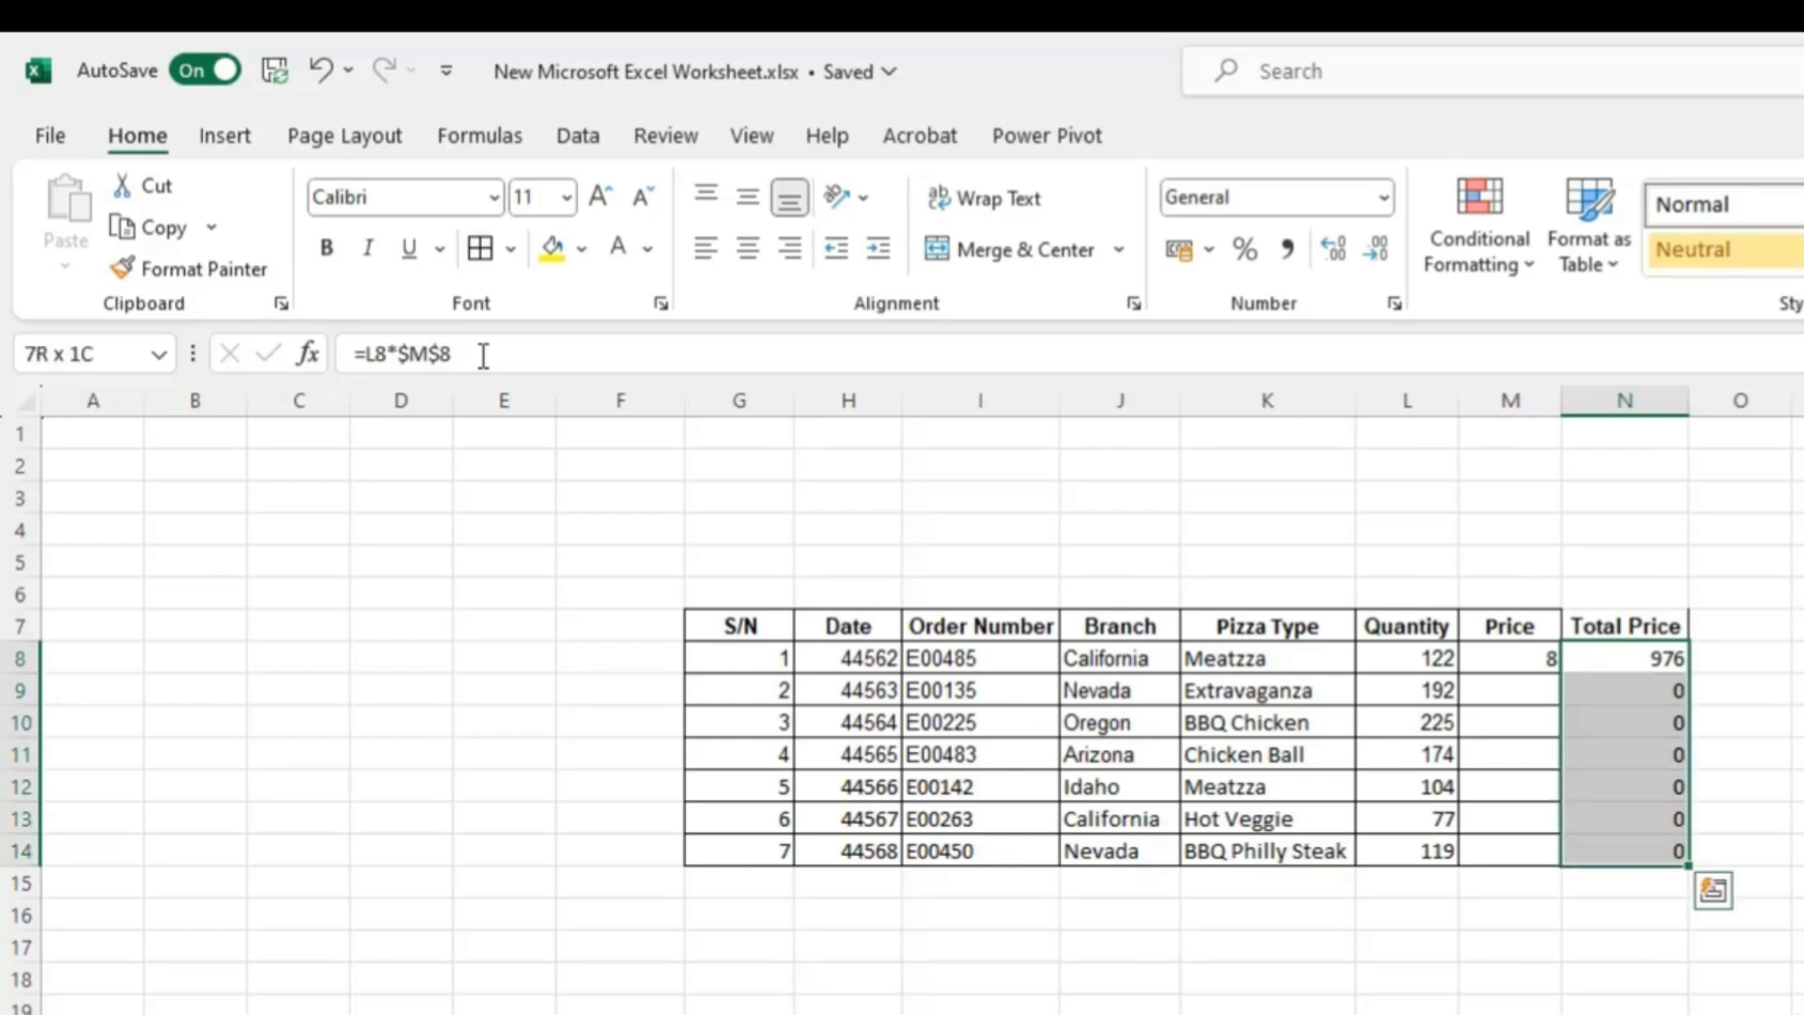
{"action": "key", "text": "ctrl+v"}
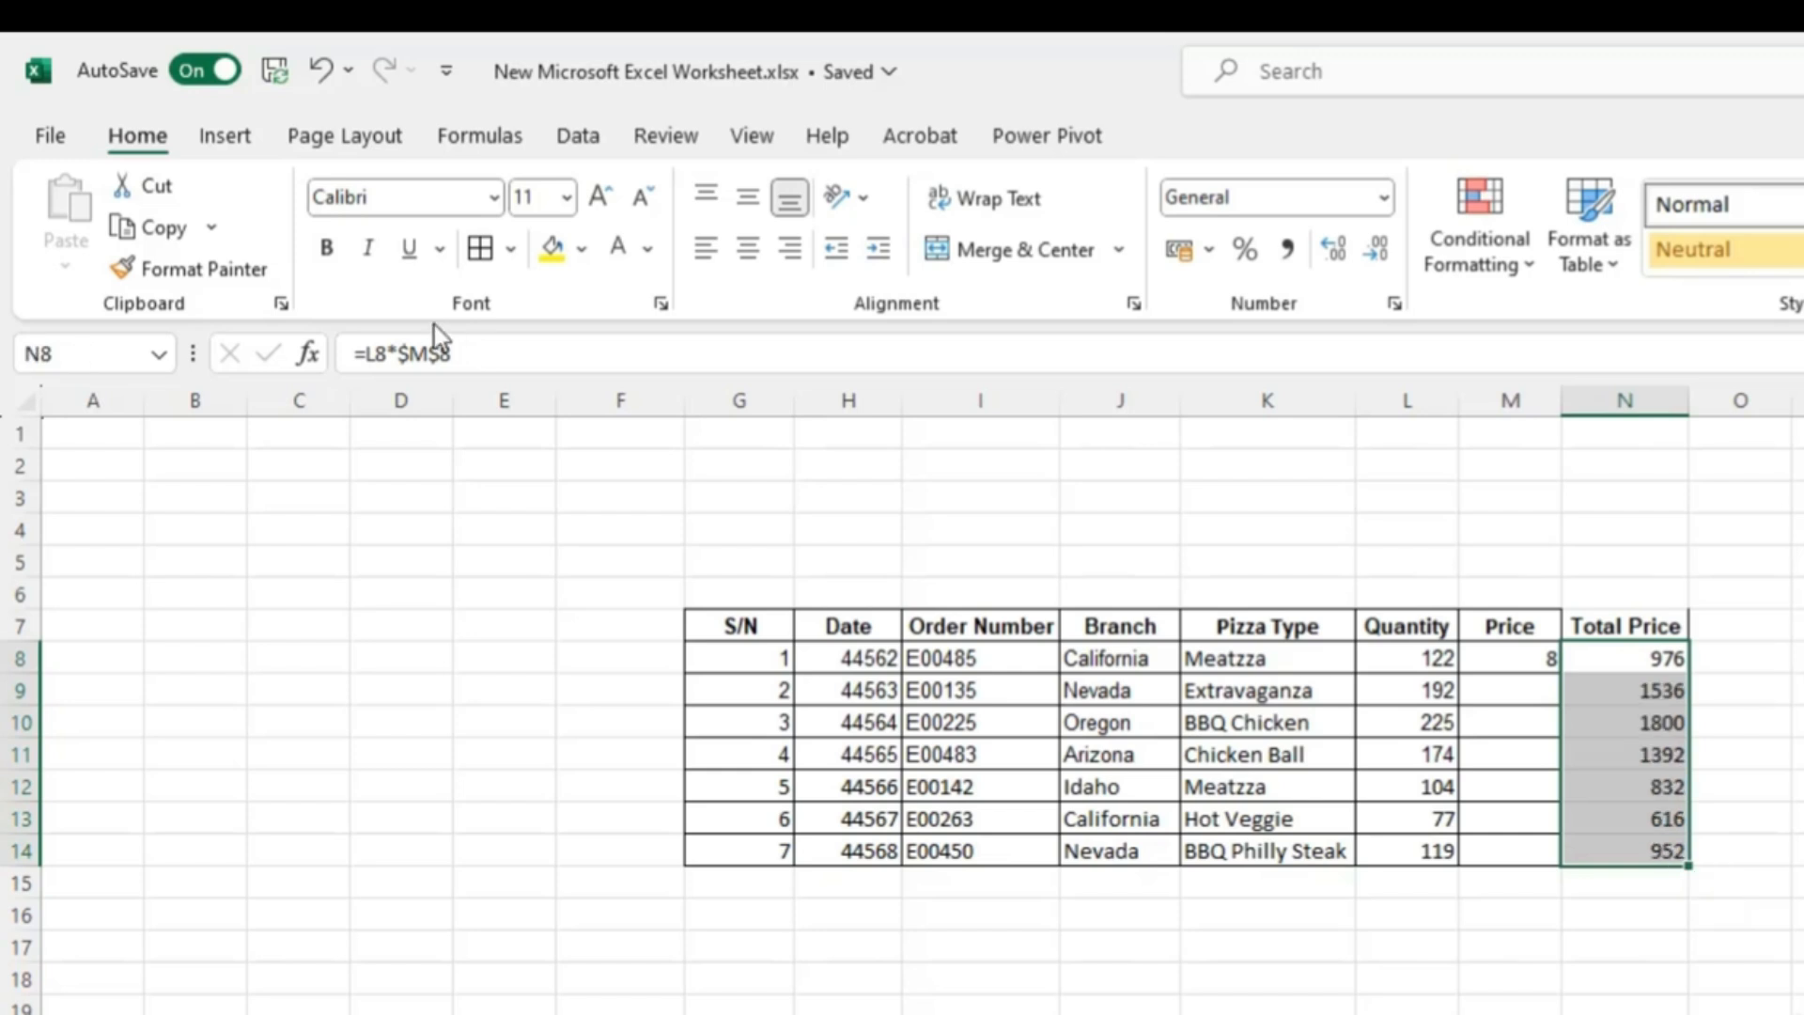
- Check the formula in each Total Price cell from N8 down to N12
{"action": "left_click", "coordinate": [1677, 660]}
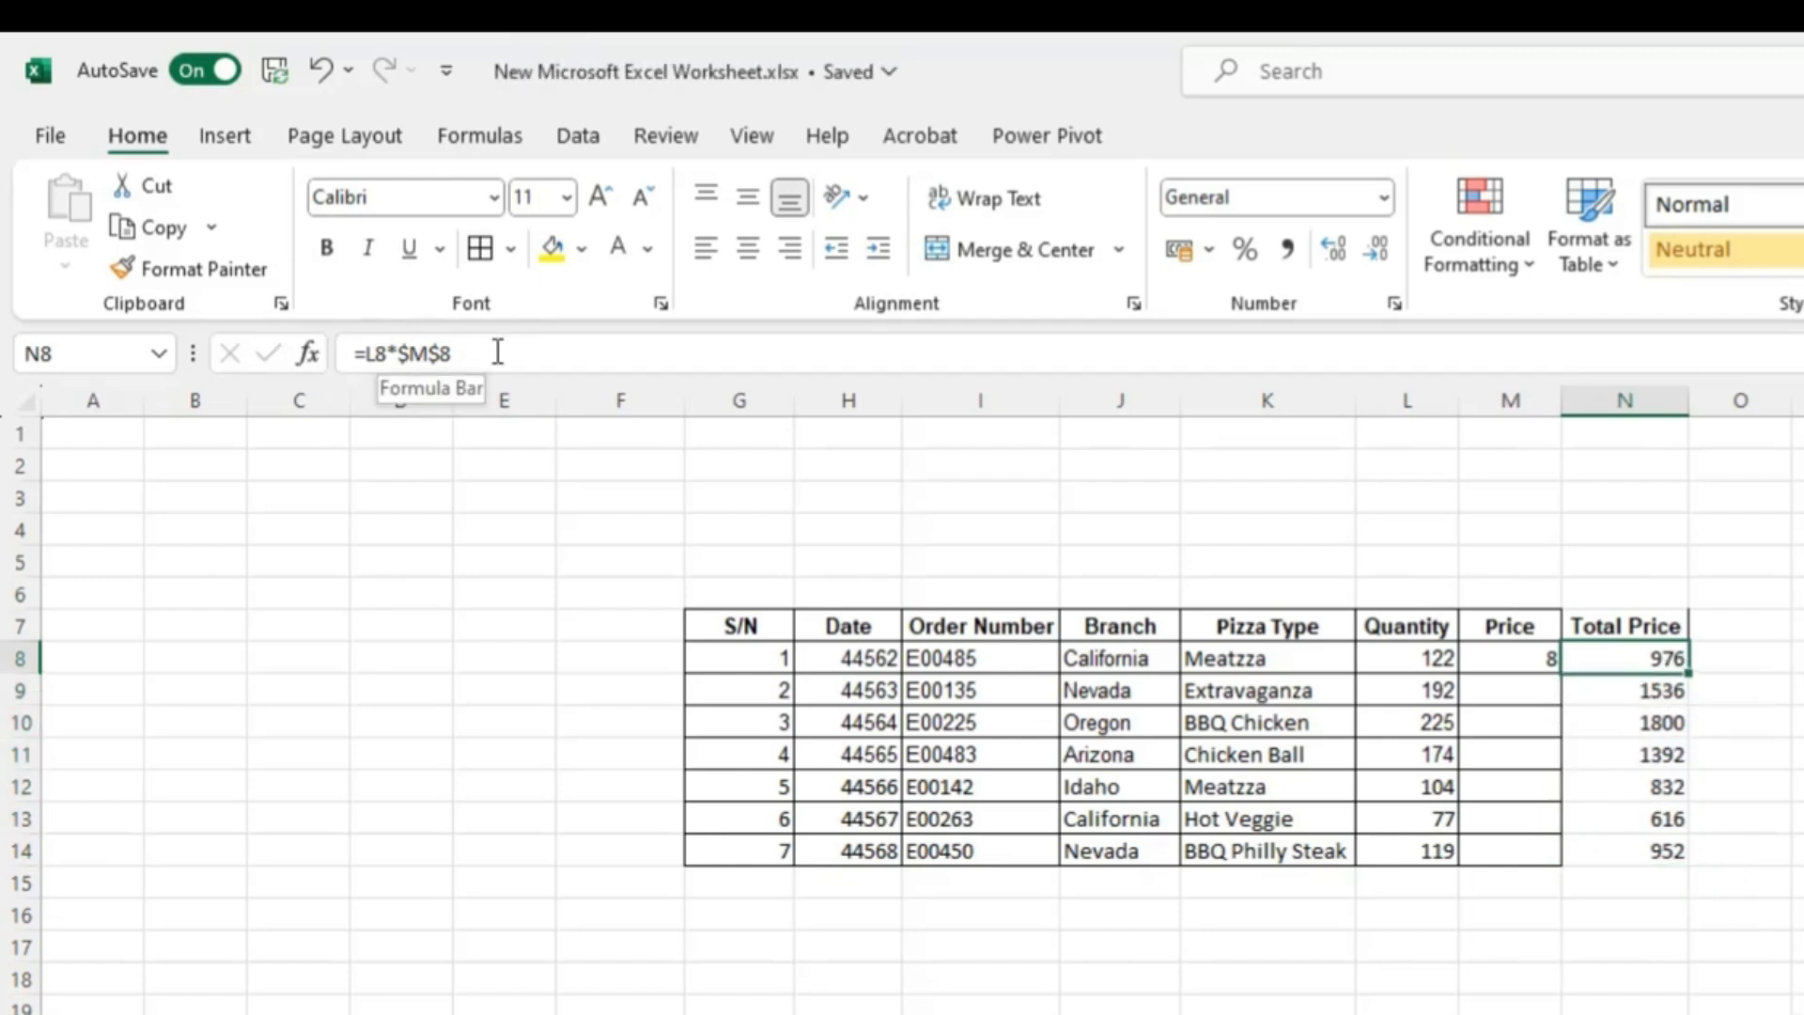
{"action": "left_click", "coordinate": [1666, 692]}
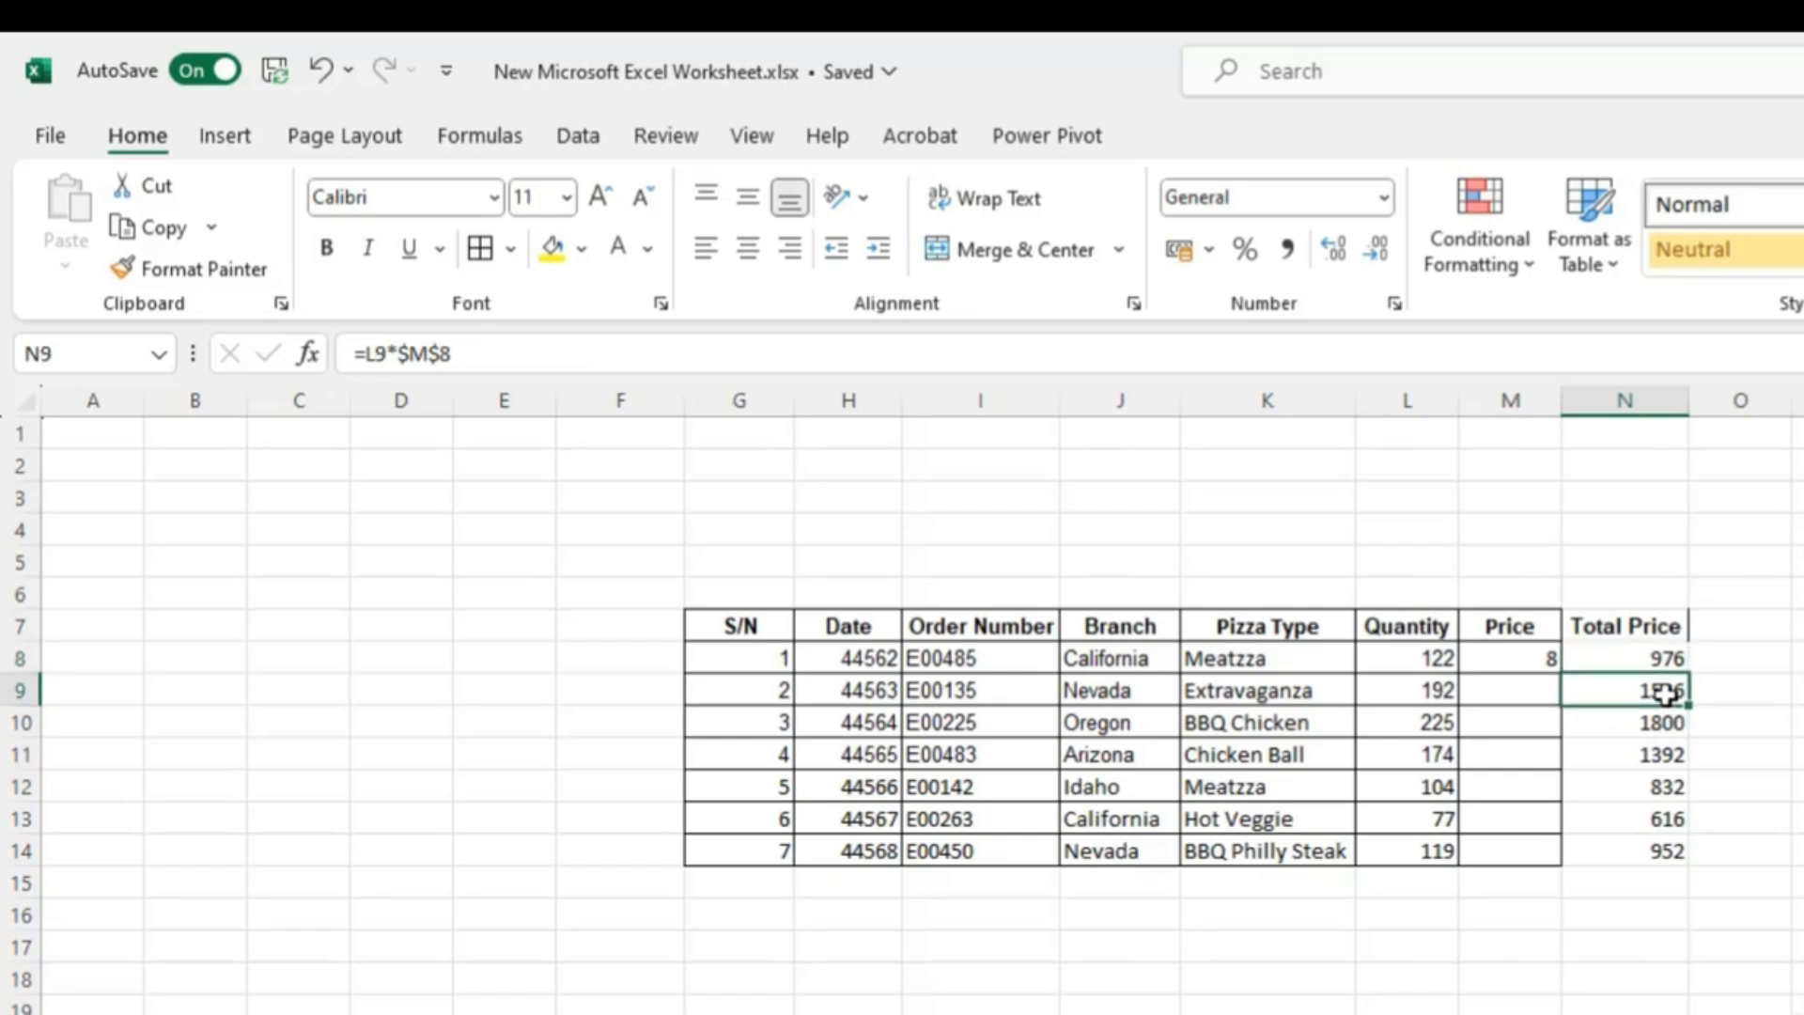
{"action": "left_click", "coordinate": [1670, 722]}
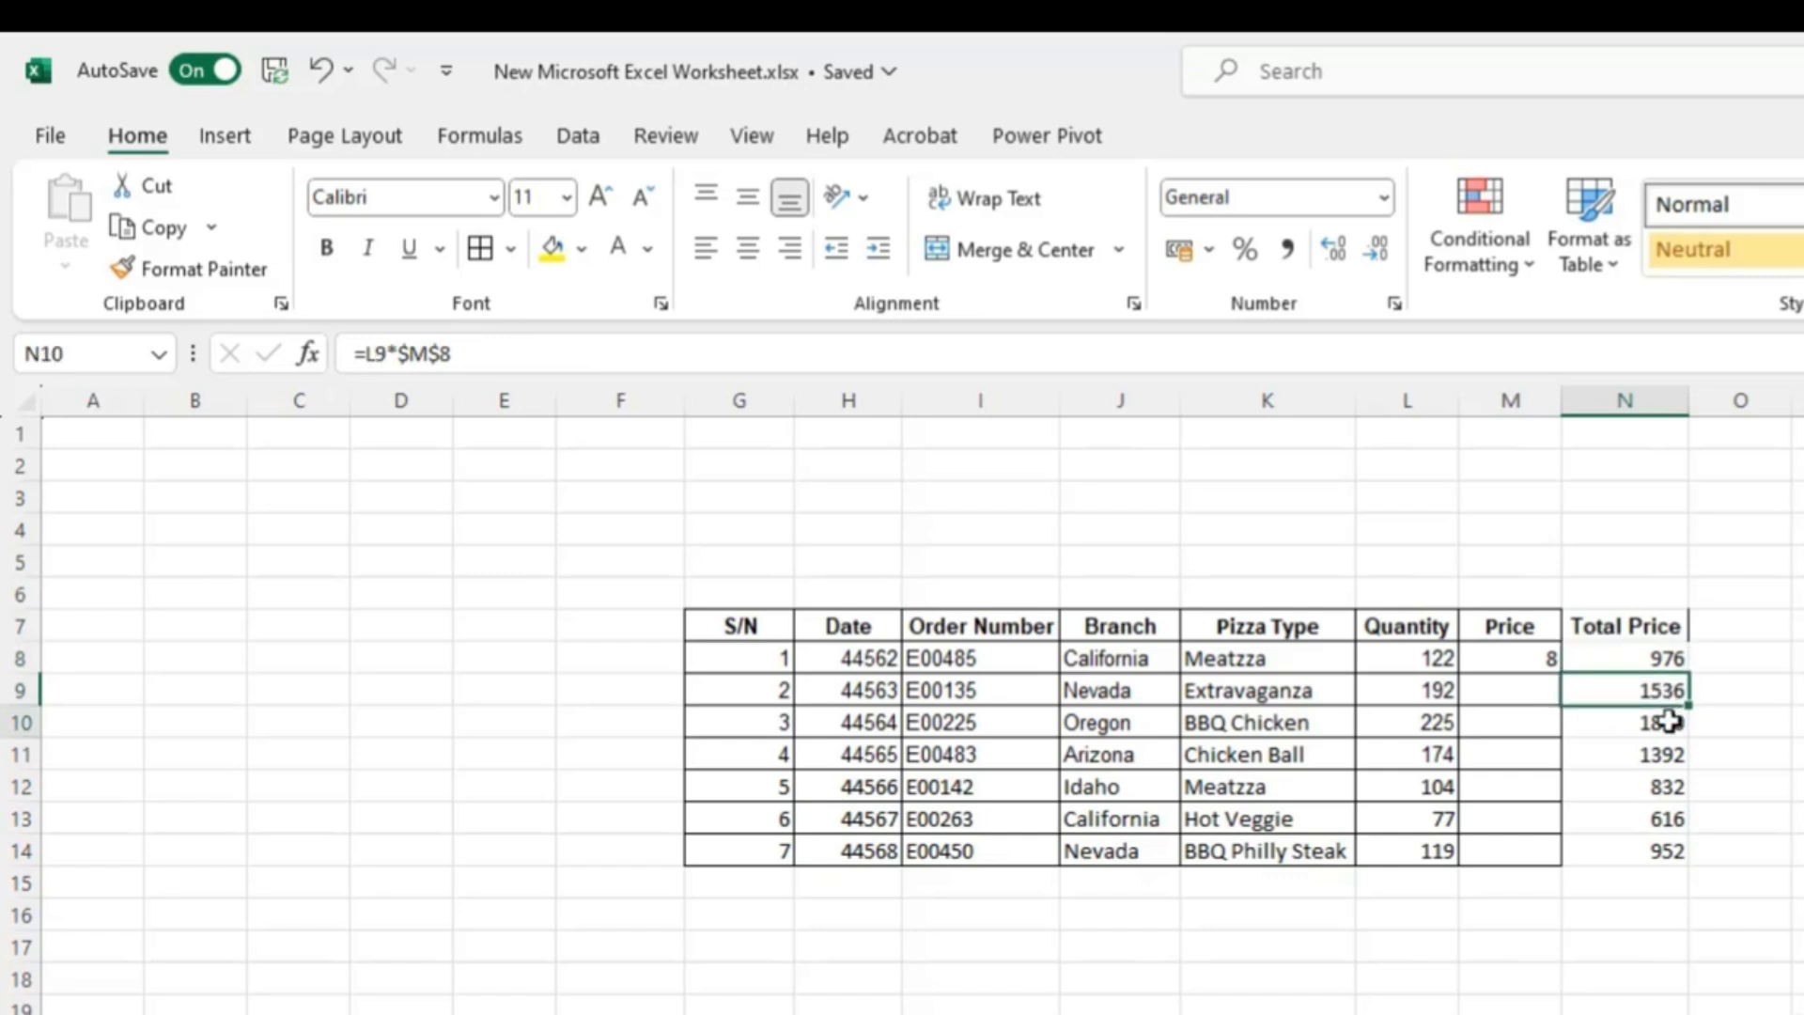
{"action": "left_click", "coordinate": [1656, 757]}
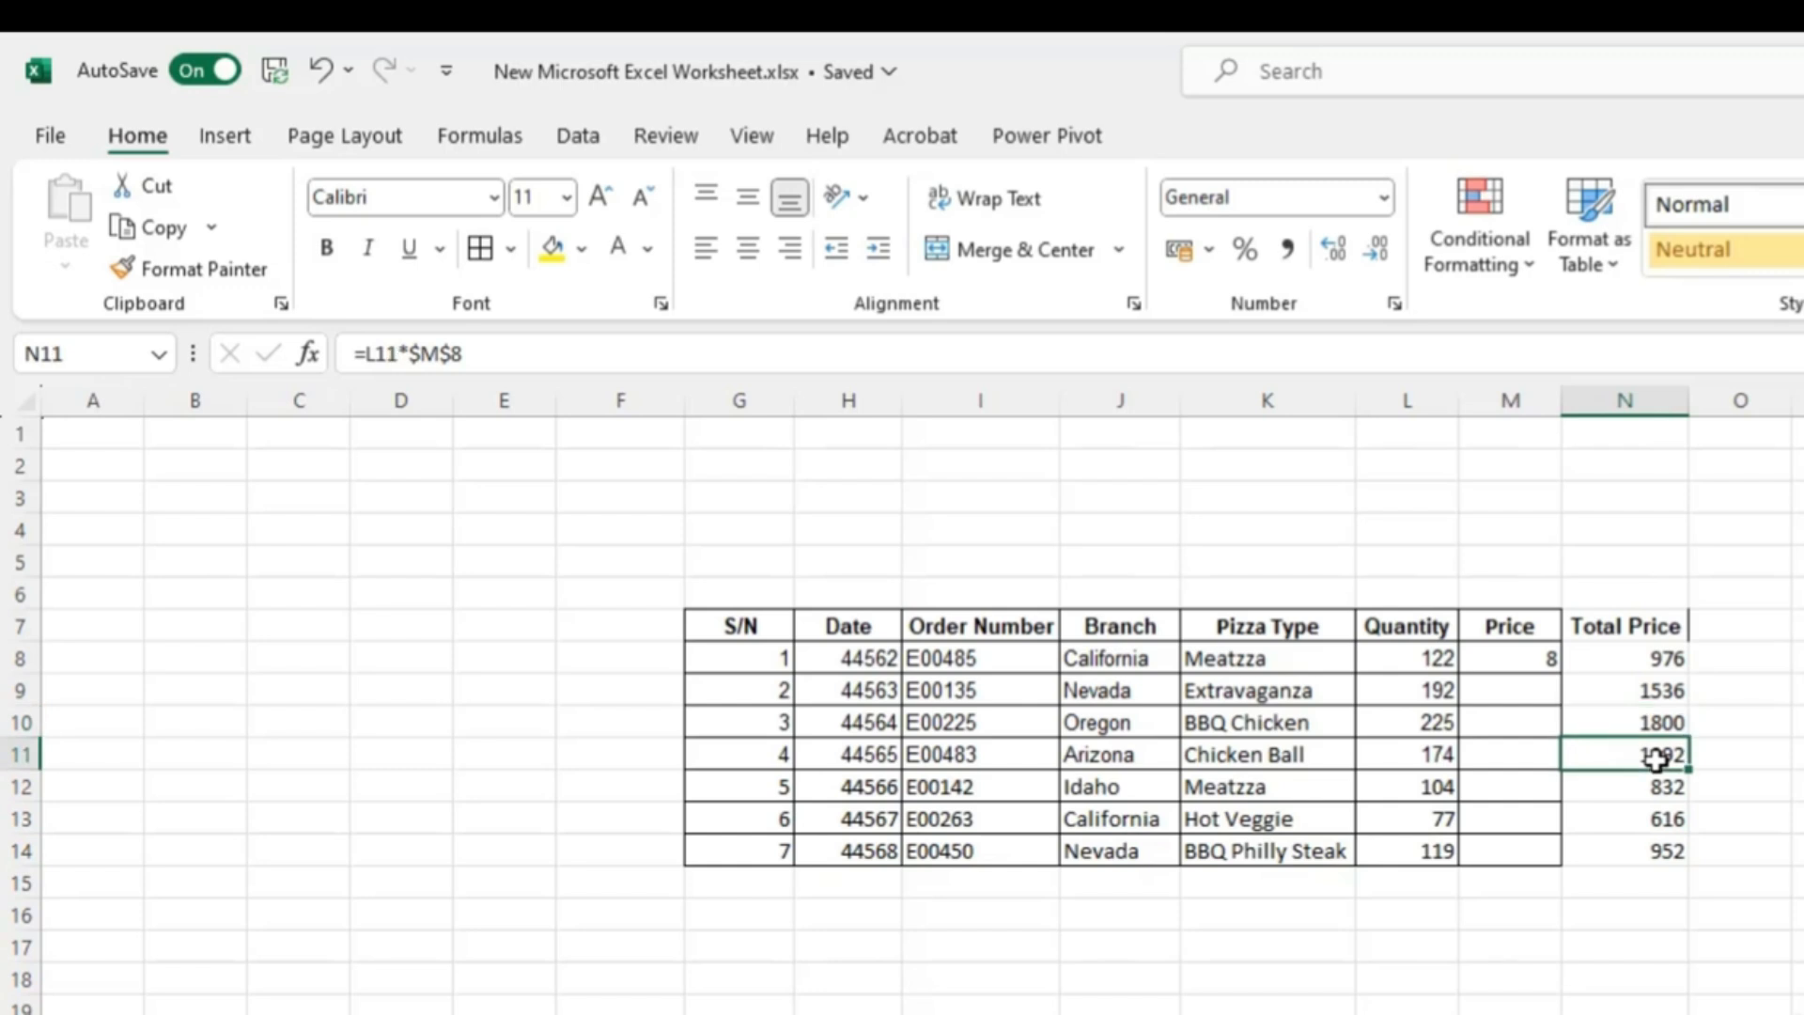
{"action": "left_click", "coordinate": [1664, 786]}
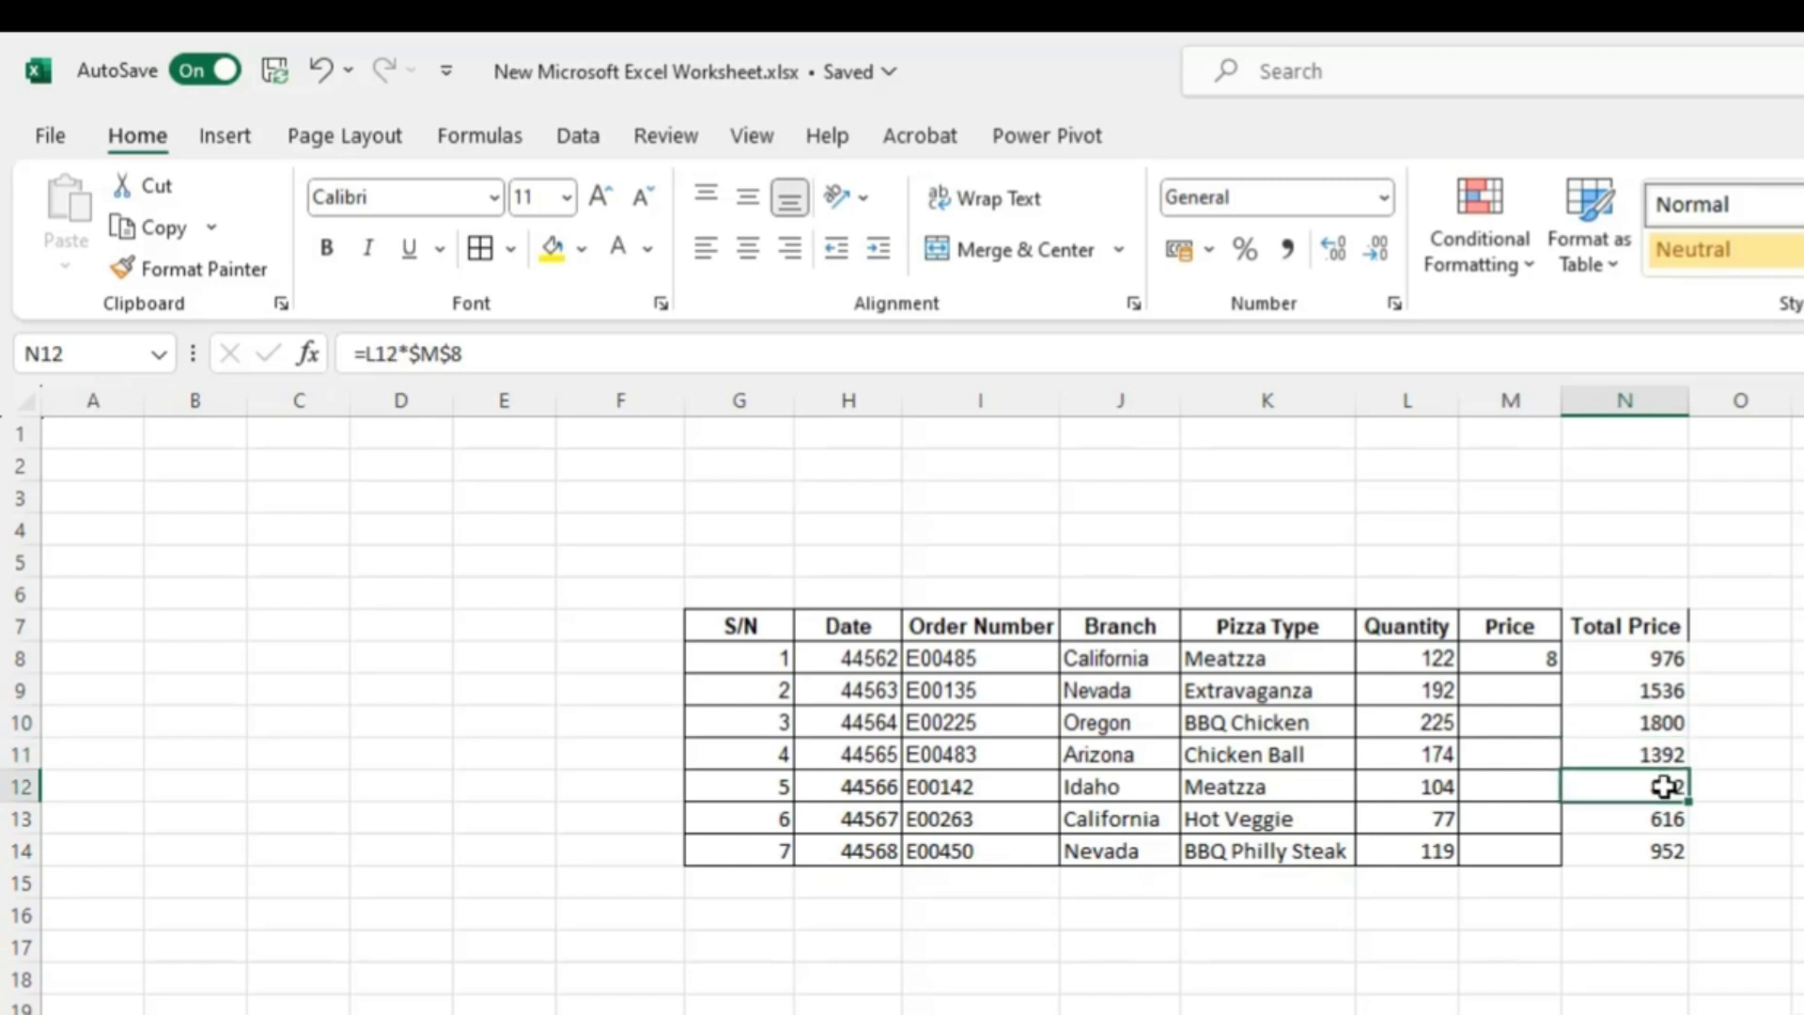